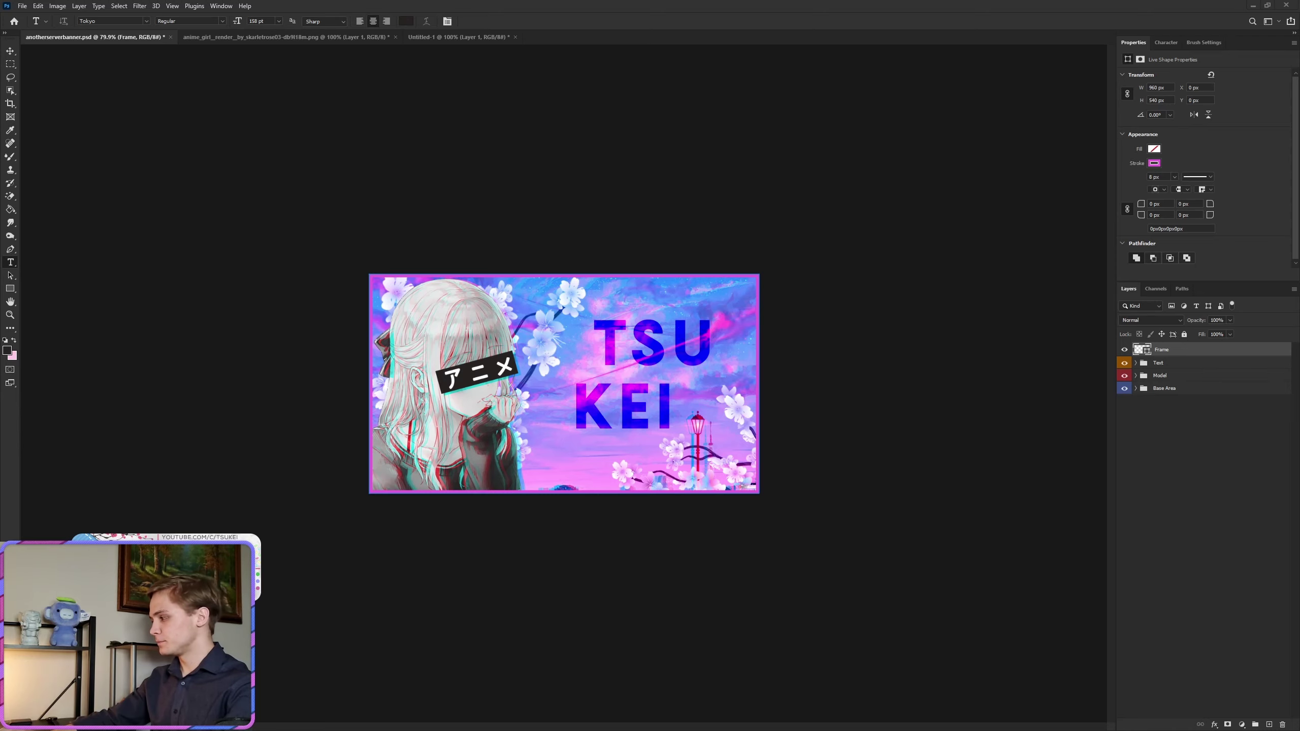
Paste the Discord server screenshot into a new clipboard-sized 690×432 document.
key("ctrl+n")
key("Return")
key("ctrl+v")
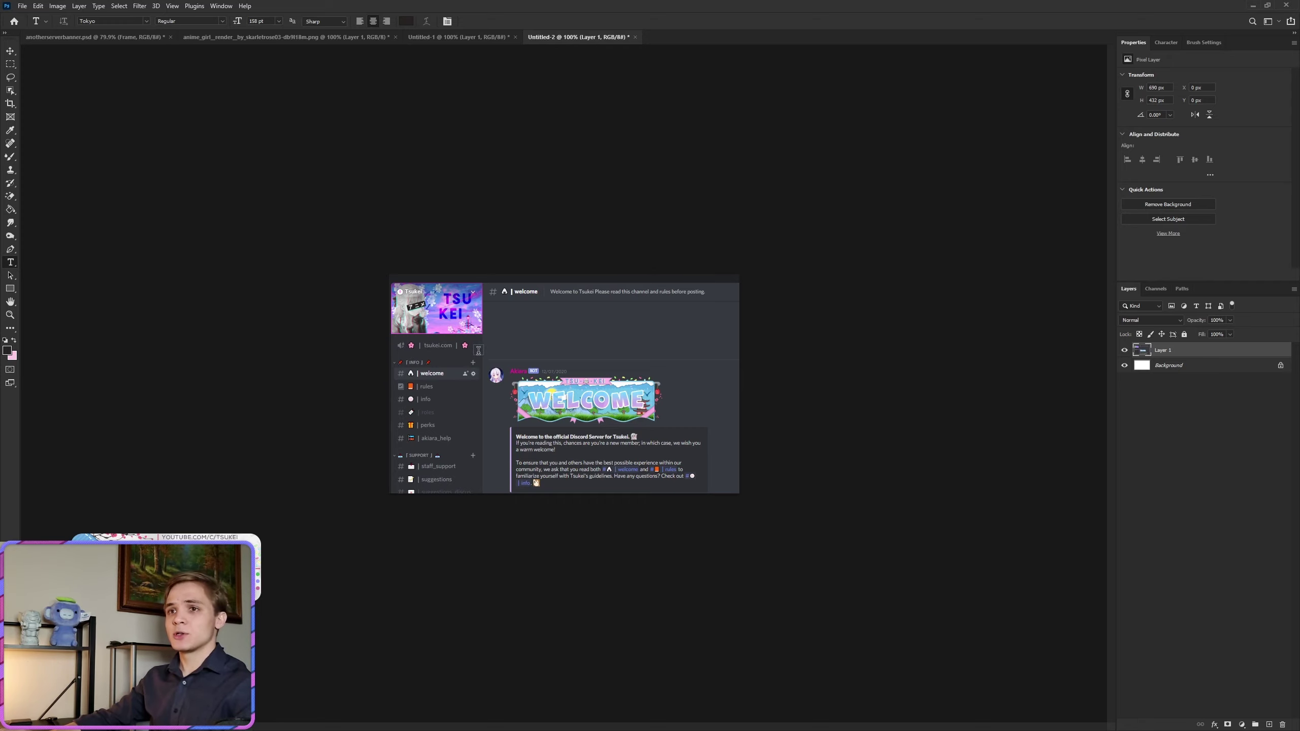
Compare the screenshot with the anime girl render and the banner documents.
left_click(196, 37)
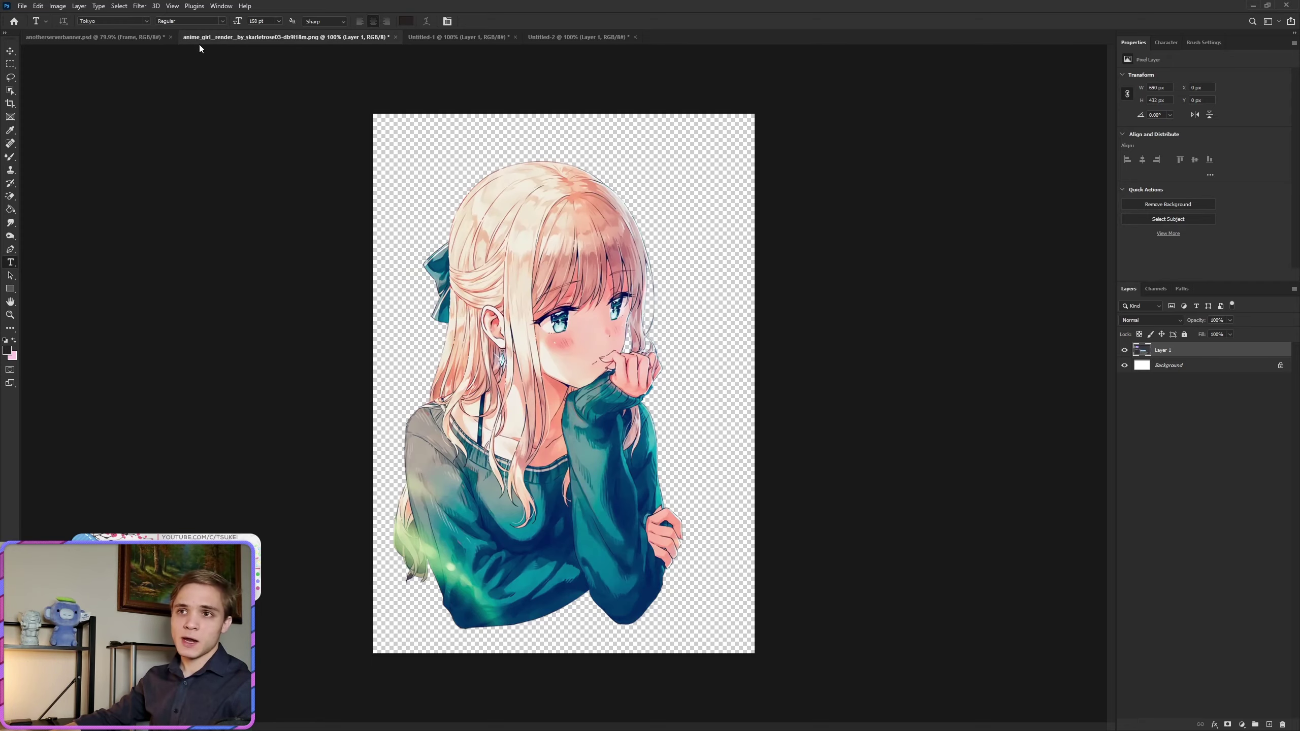
left_click(119, 37)
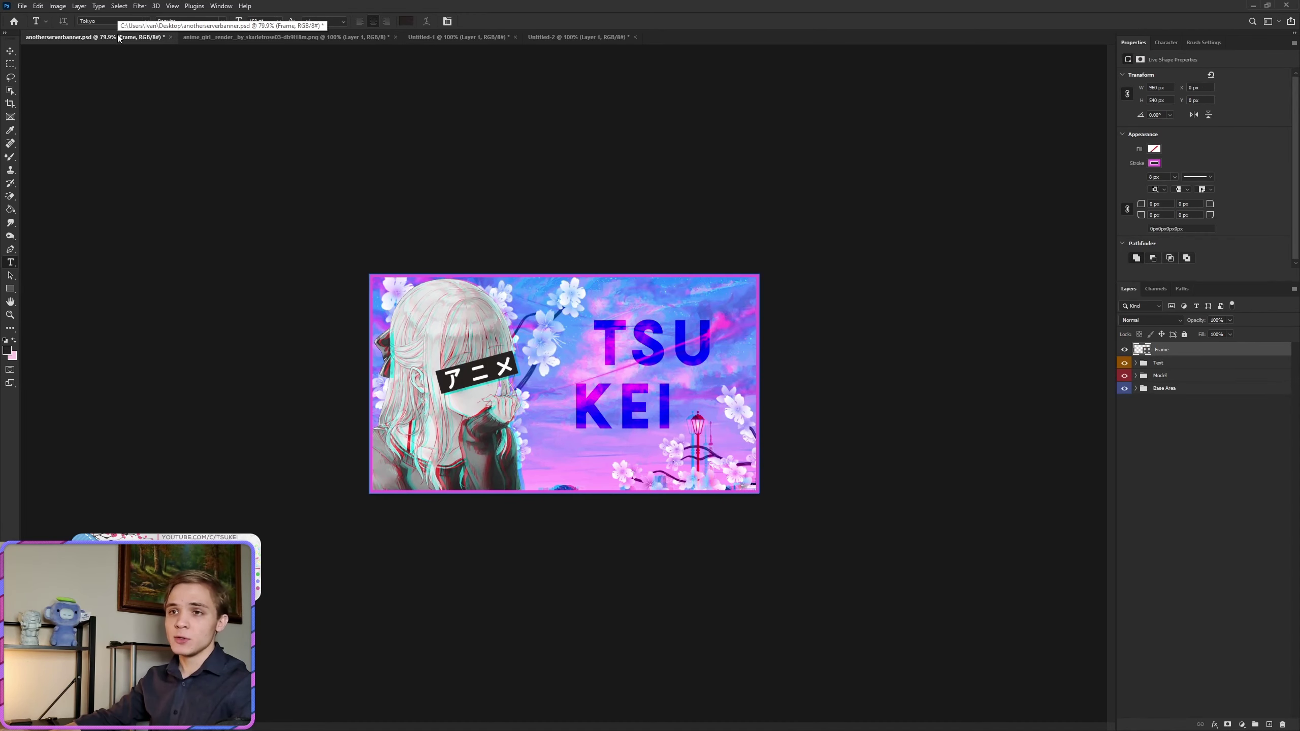
left_click(581, 38)
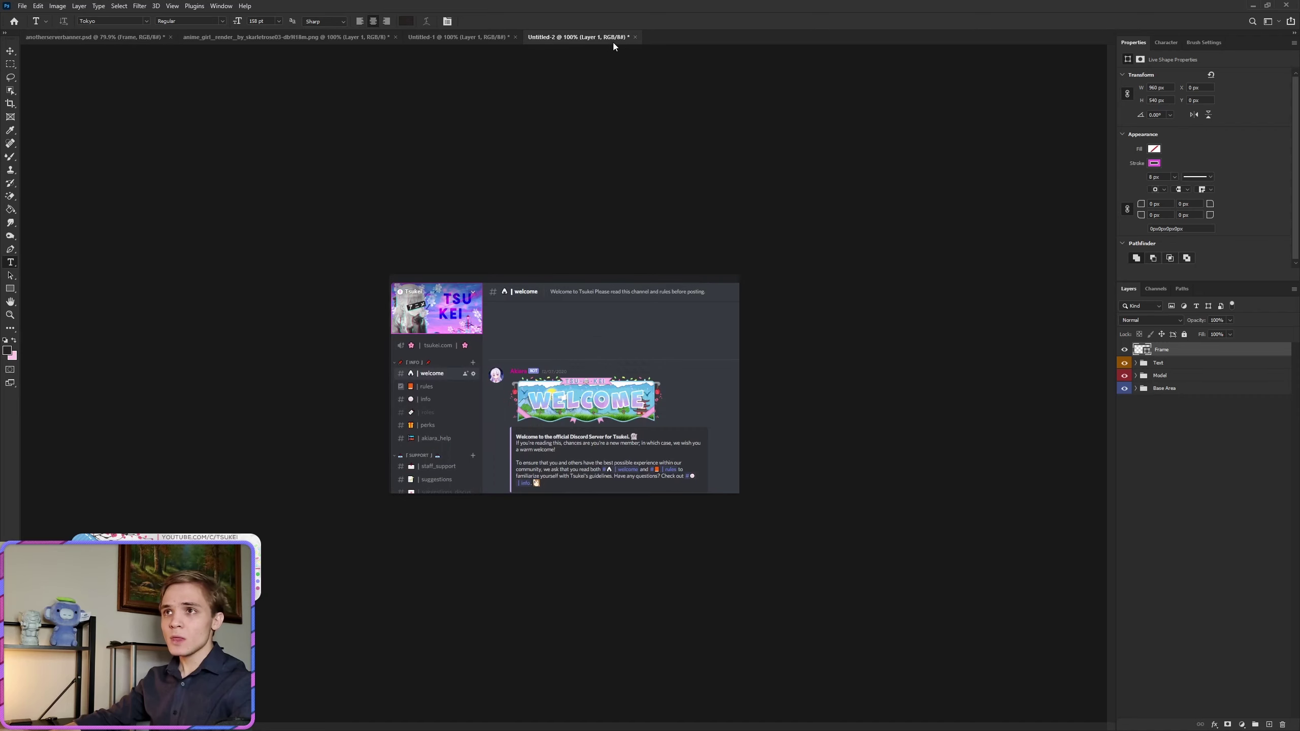
Discard the screenshot document unsaved and create a new 960×540 document.
left_click(636, 38)
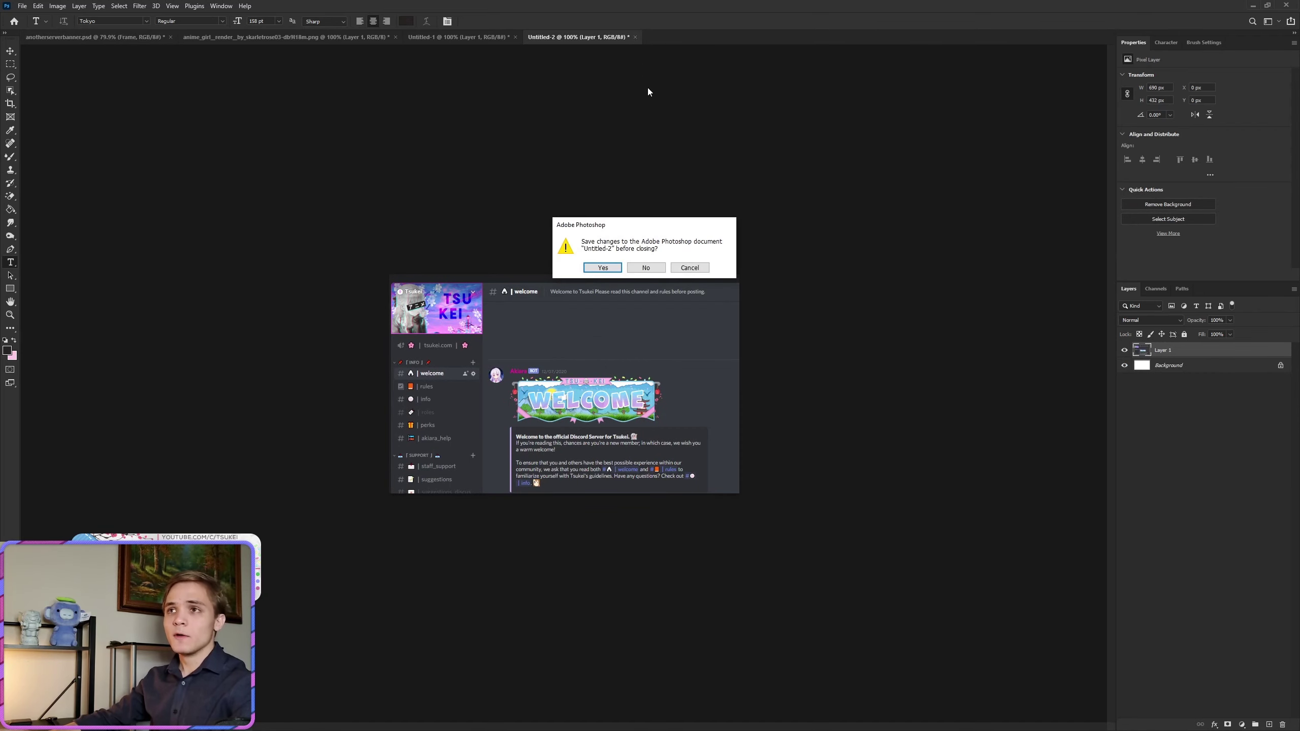
left_click(645, 266)
left_click(21, 6)
left_click(30, 18)
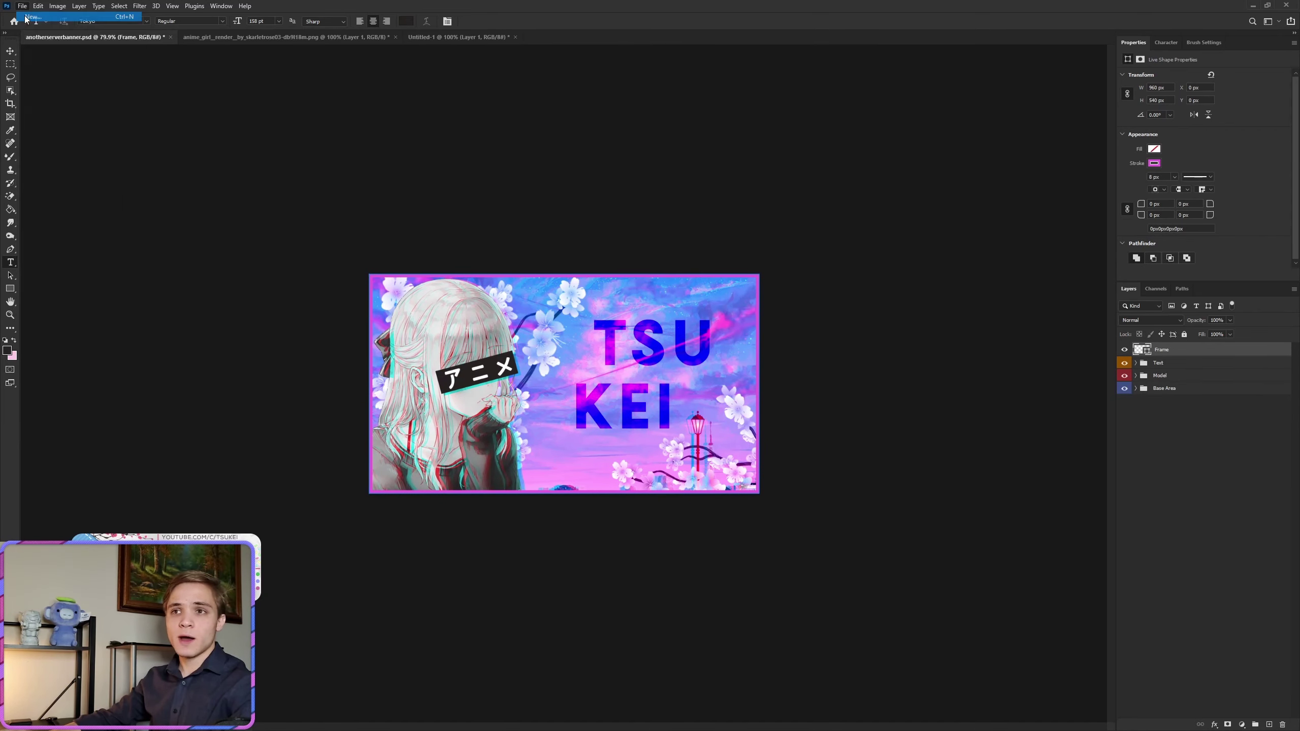
left_click(932, 225)
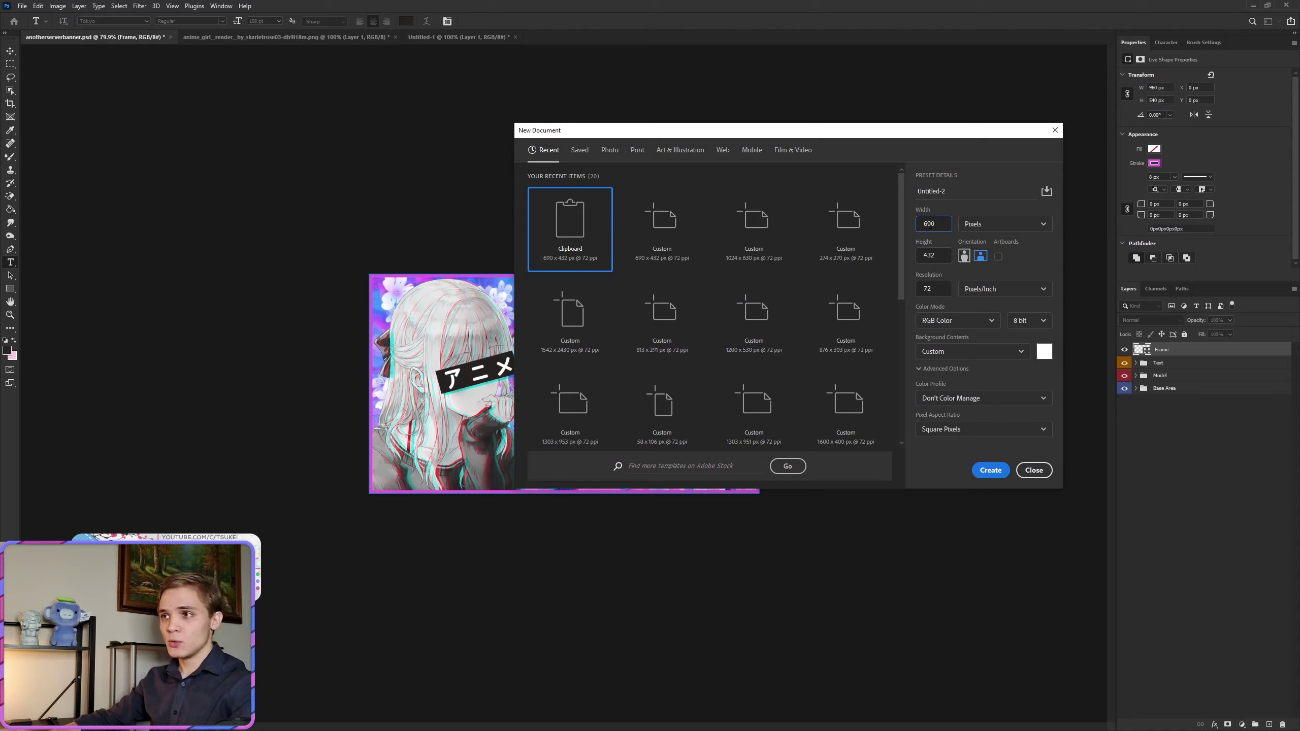
type("960")
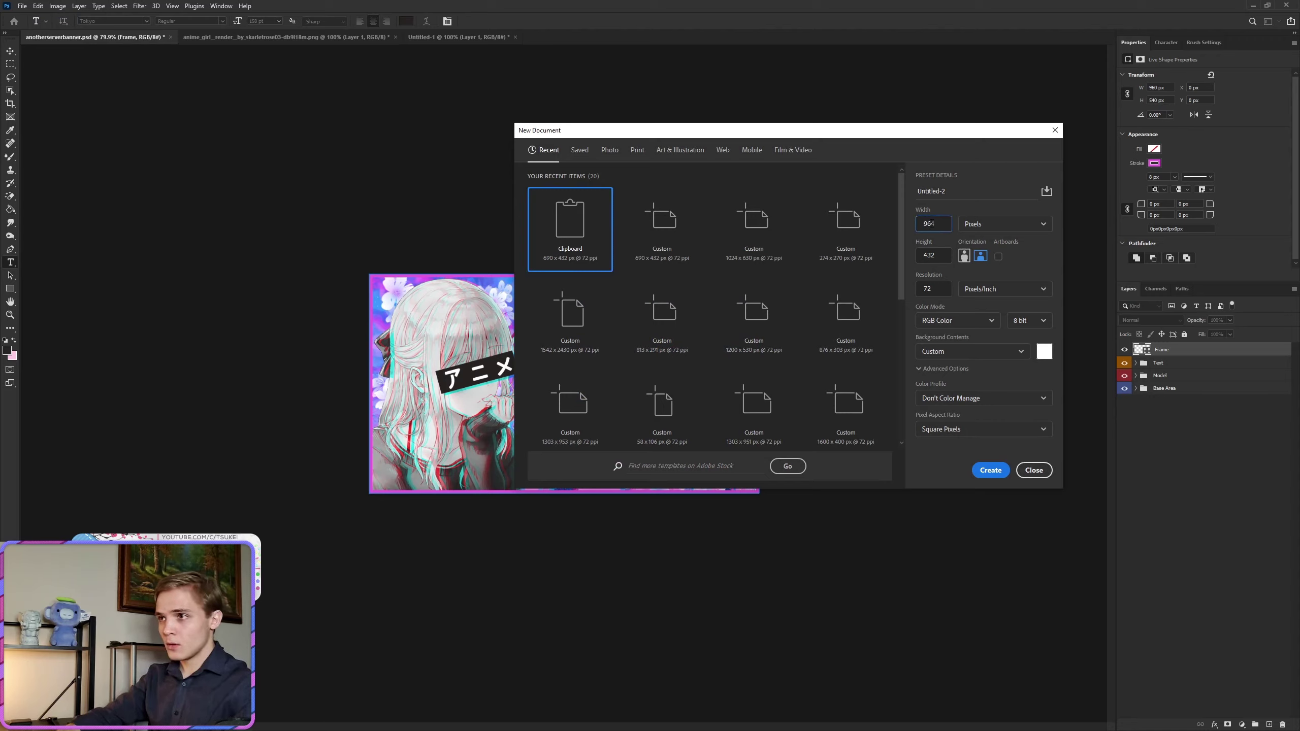
key("Tab")
key("Tab")
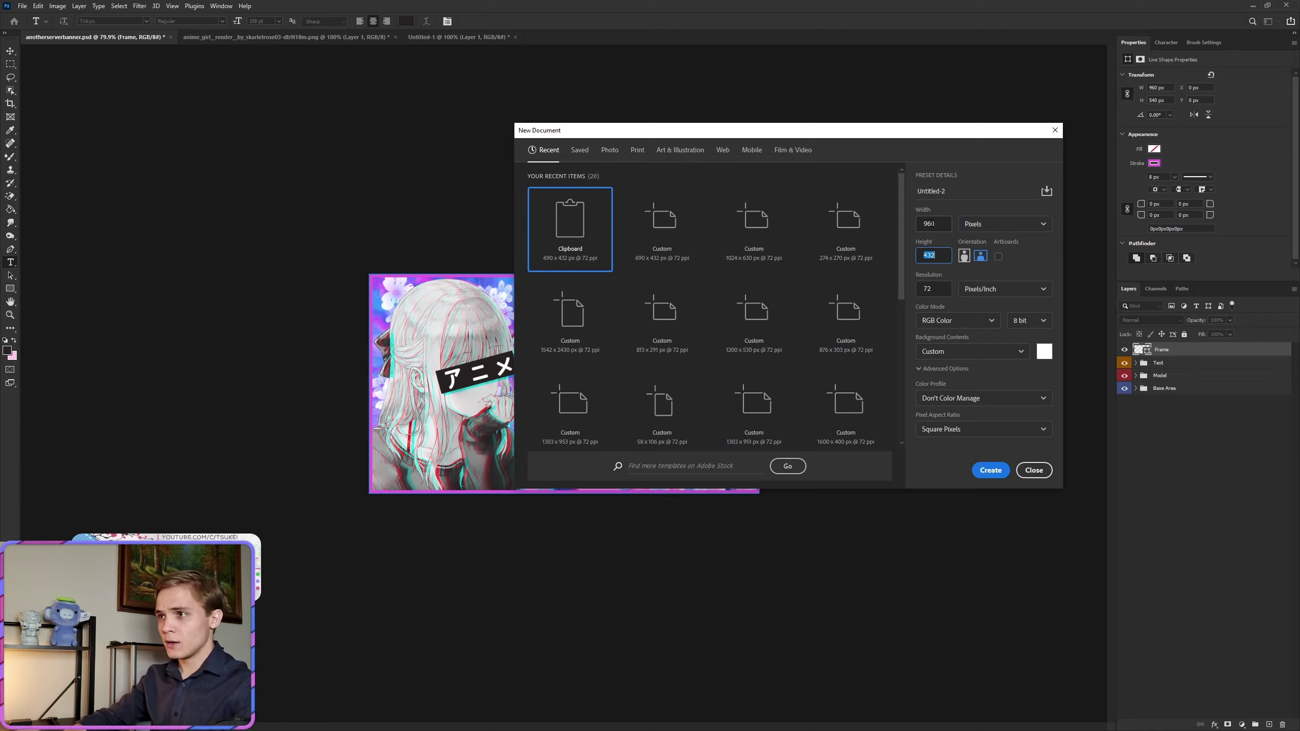
type("540")
key("Return")
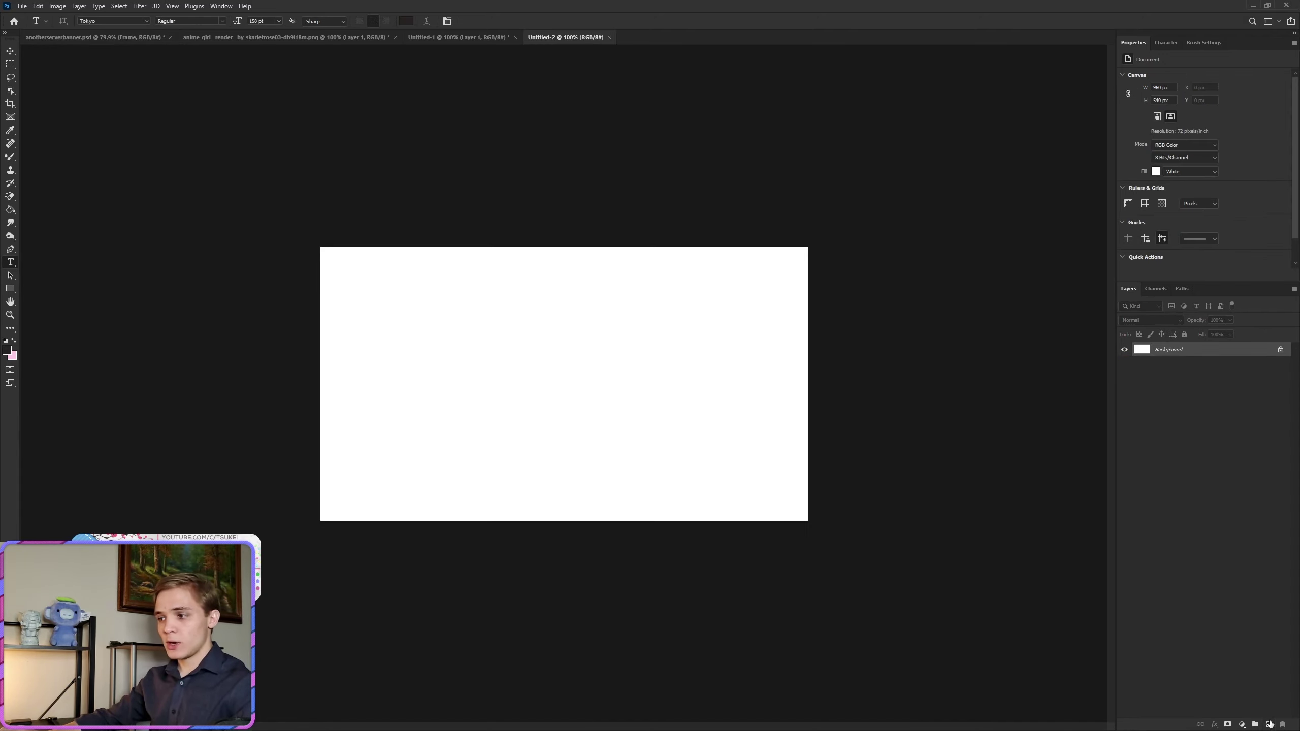
Replace the Background with an empty transparent layer.
left_click(1270, 724)
left_click(1192, 365)
key("Delete")
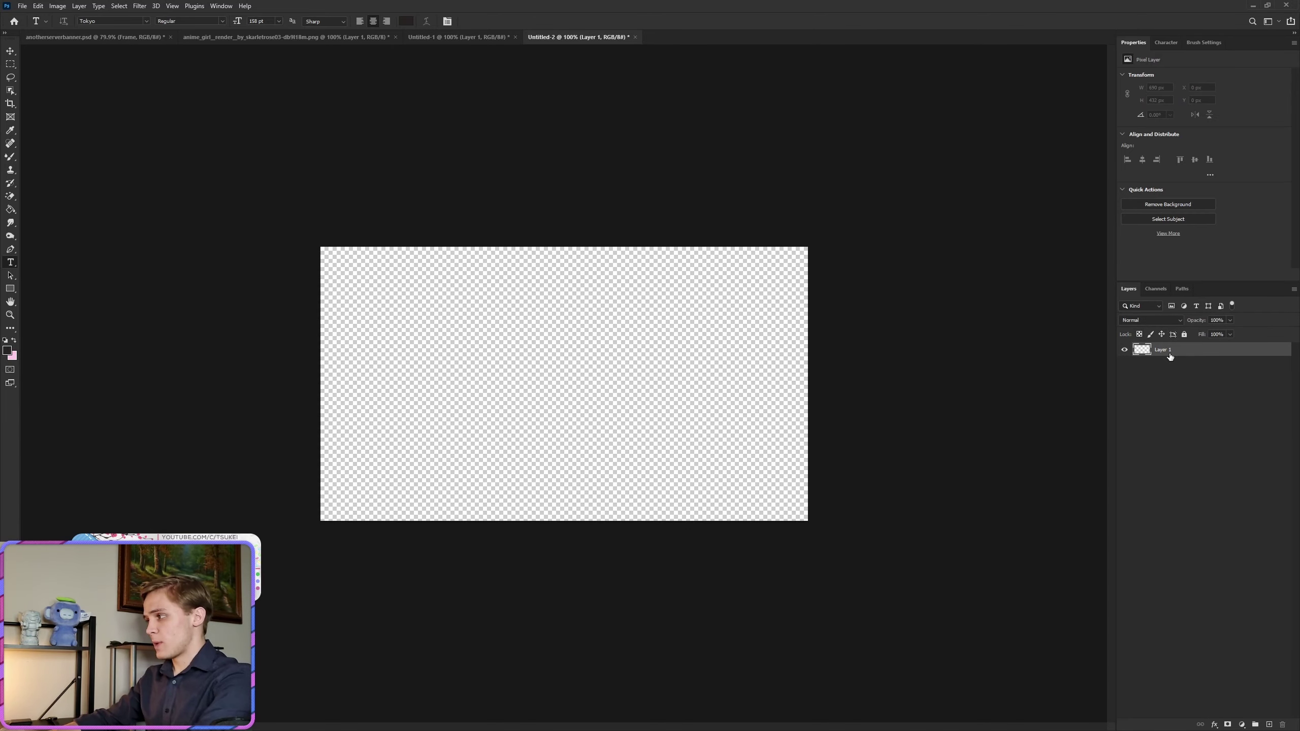
Move the pastel sky image into the 960×540 canvas as Layer 2.
left_click(332, 40)
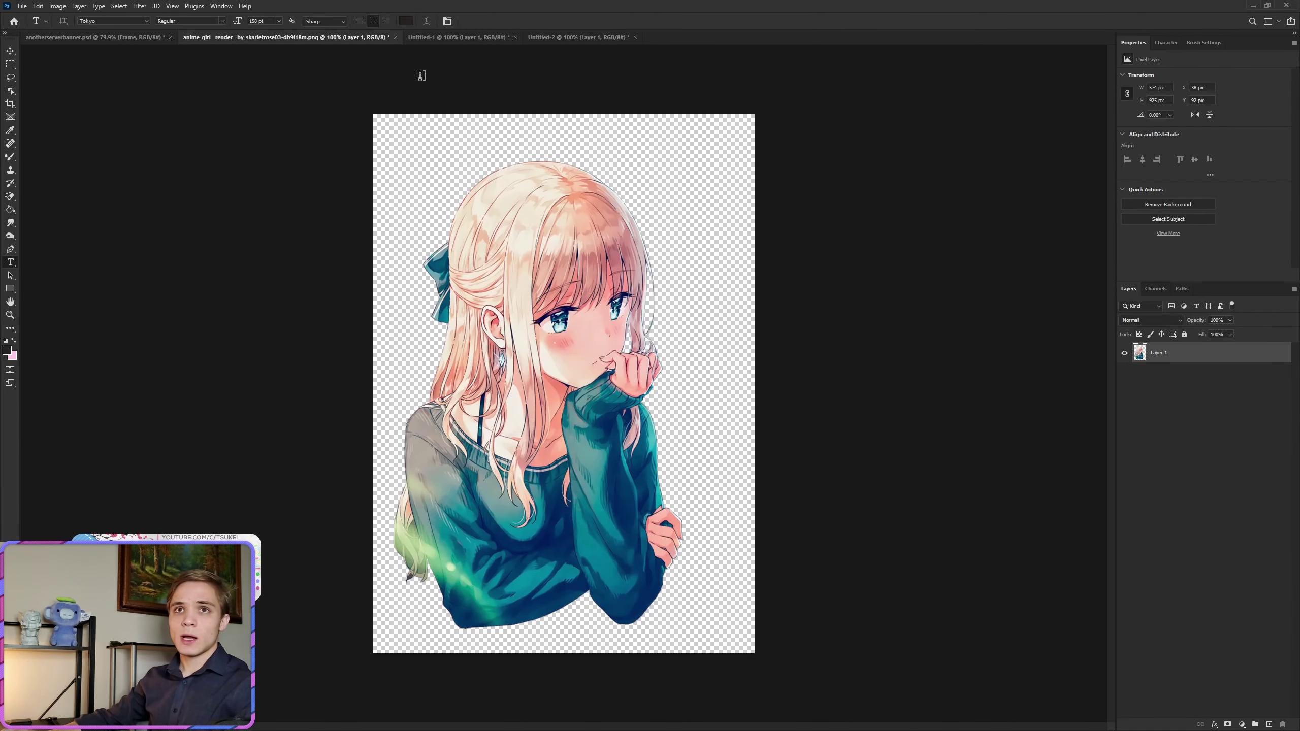
left_click(445, 40)
key("v")
left_click_drag(460, 305, 547, 115)
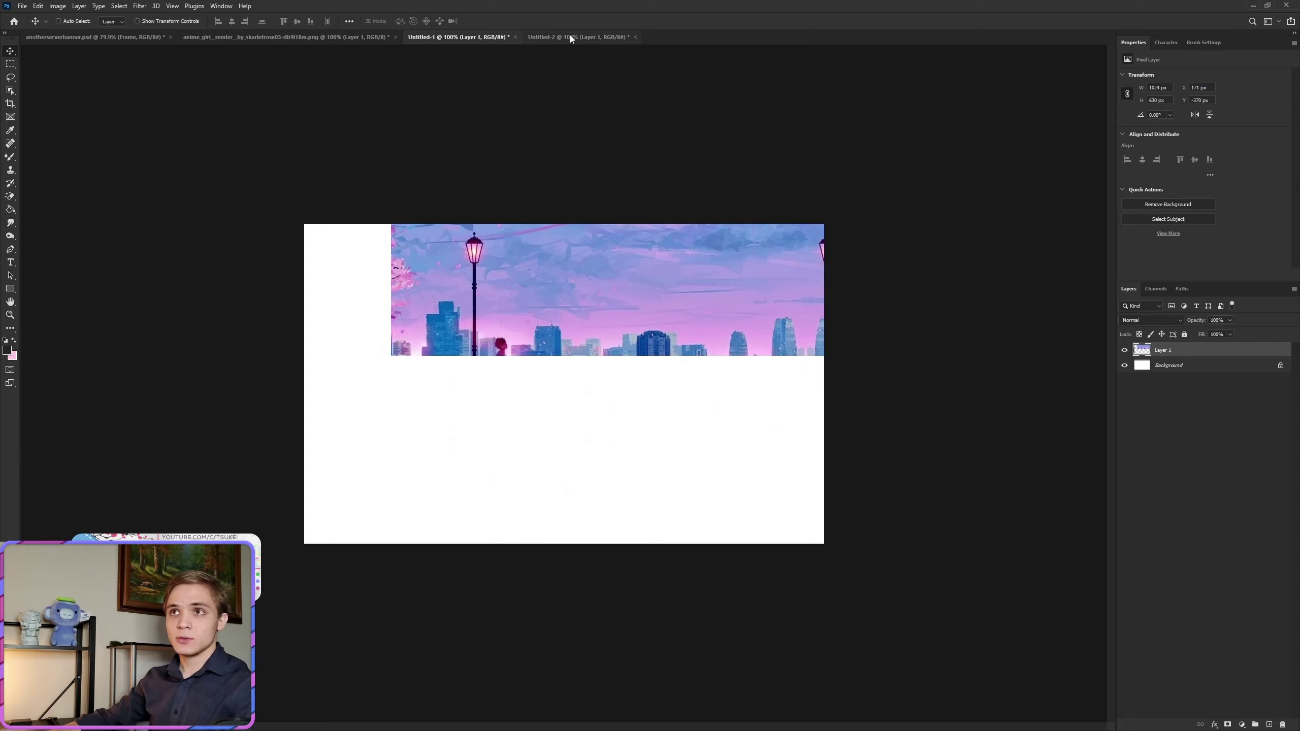
left_click(570, 35)
left_click(462, 41)
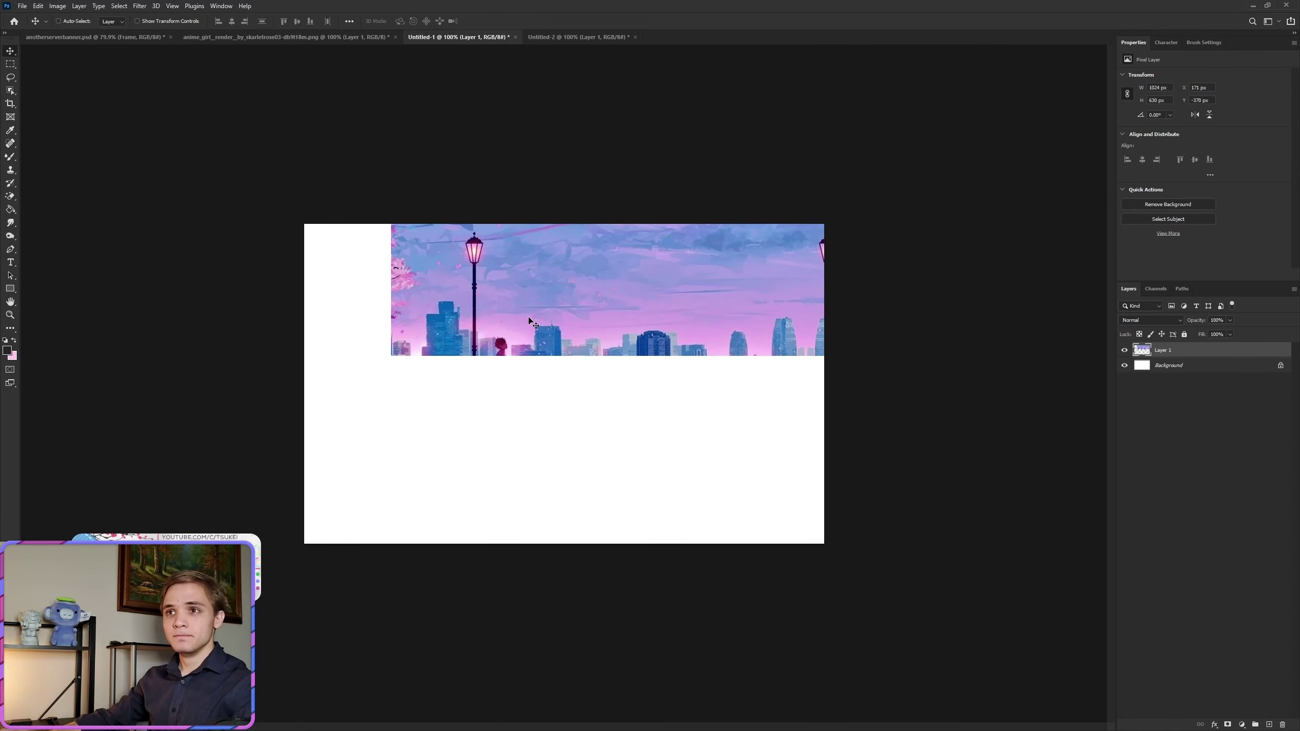
left_click_drag(528, 320, 586, 342)
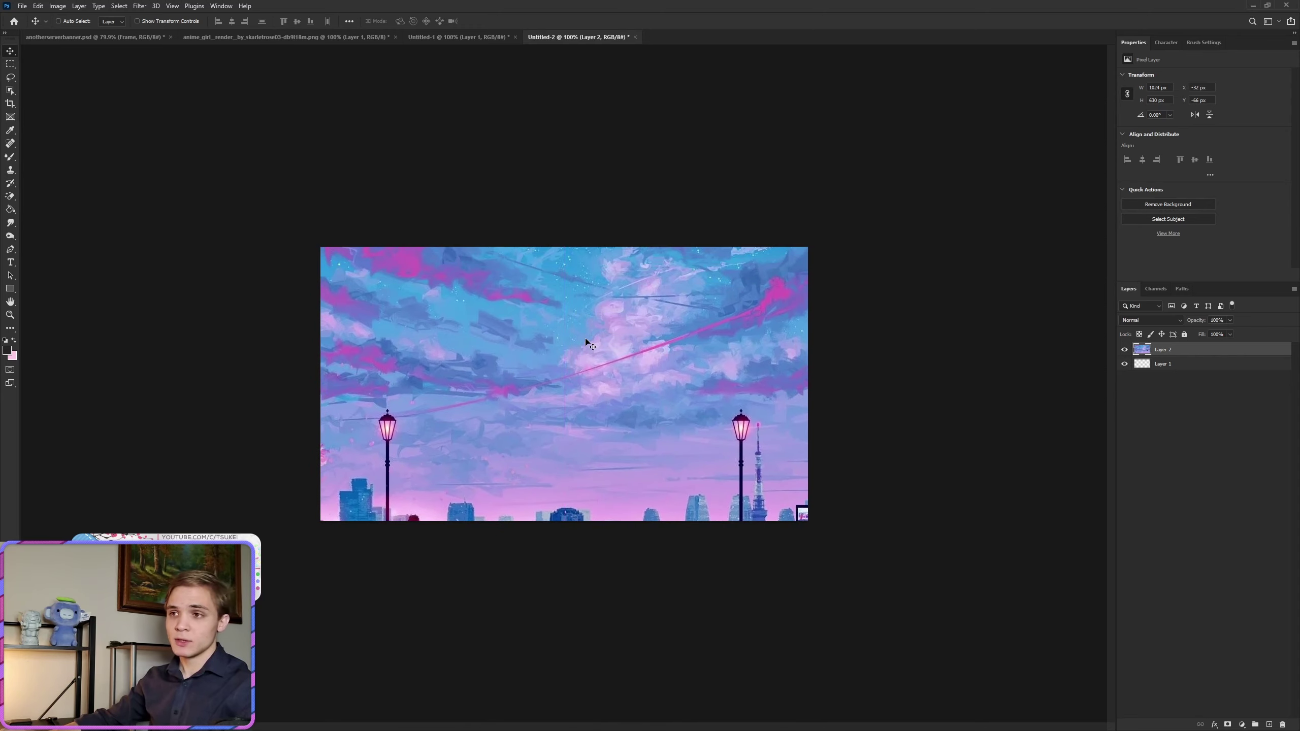
Delete empty Layer 1 and group the sky layer into a group named Base Area.
left_click(1179, 367)
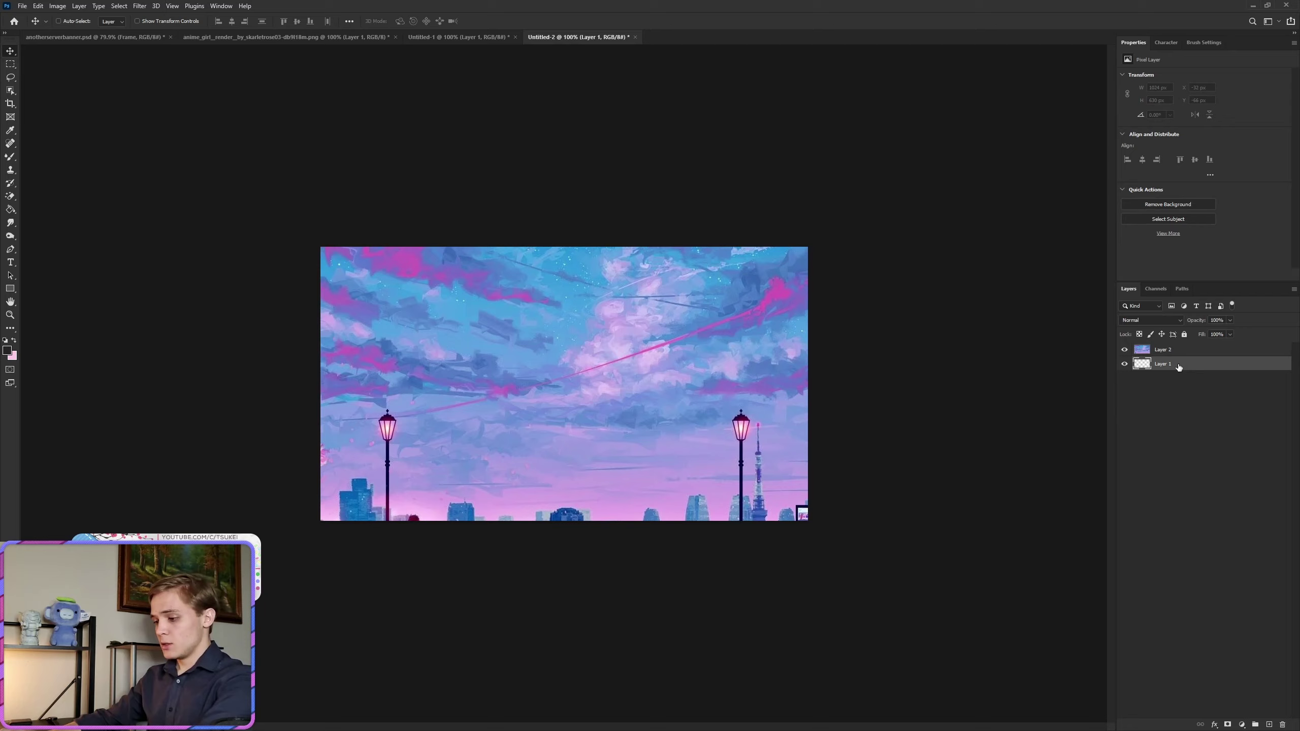
key("Delete")
key("ctrl+g")
double_click(1160, 349)
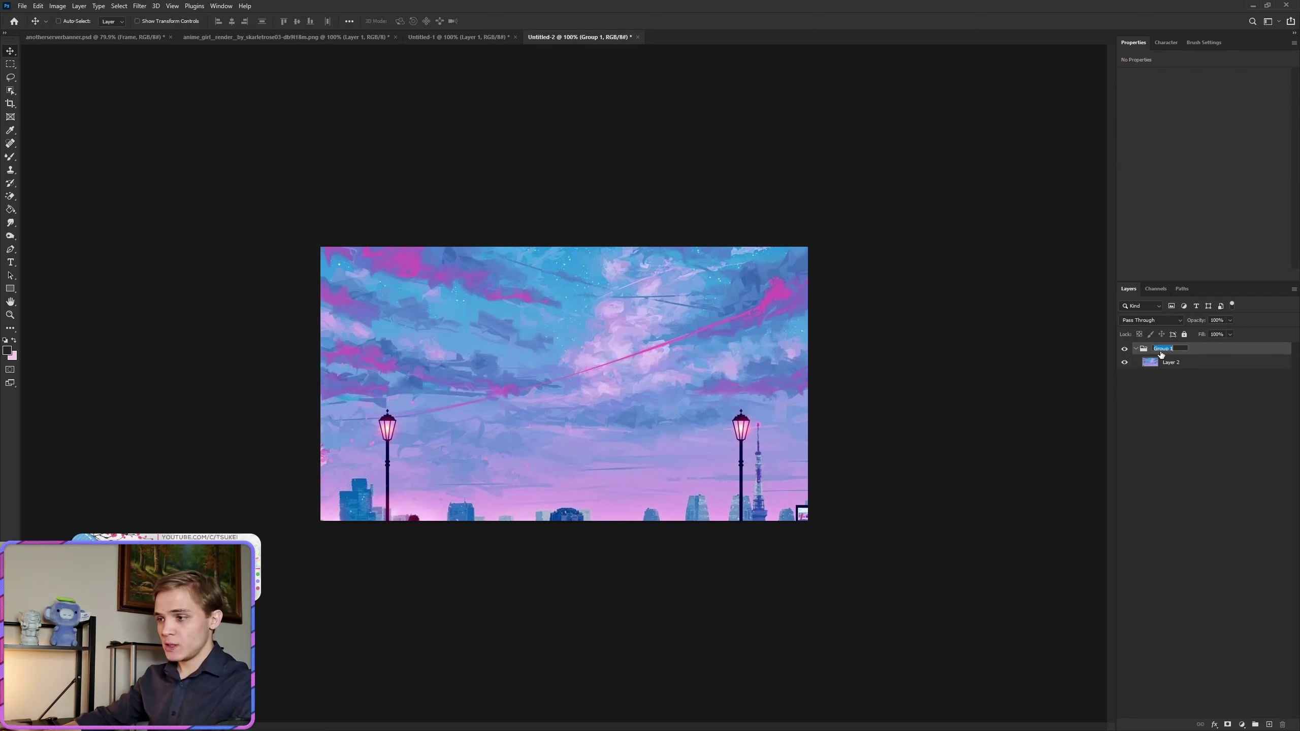
type("Bac")
type("e Are")
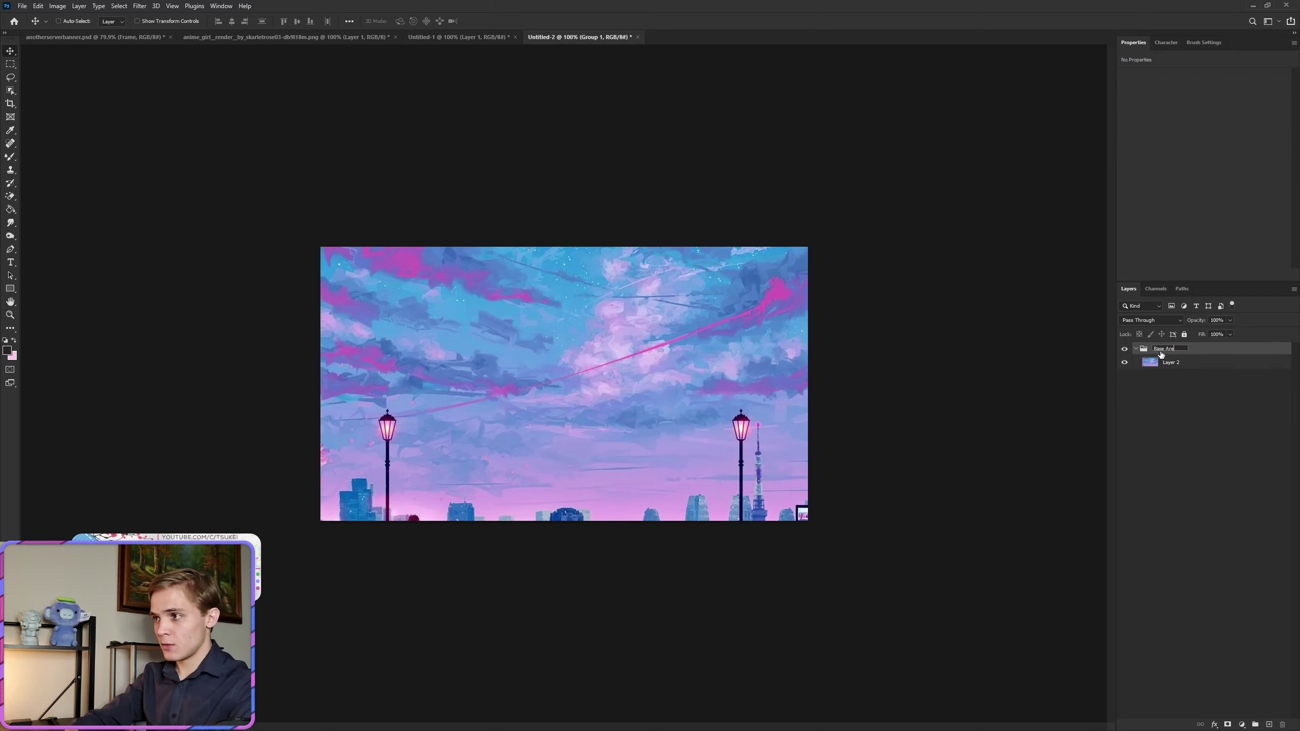
type("a")
key("Return")
Rename the sky layer Base, duplicate it, and hide the Base copy.
double_click(1170, 363)
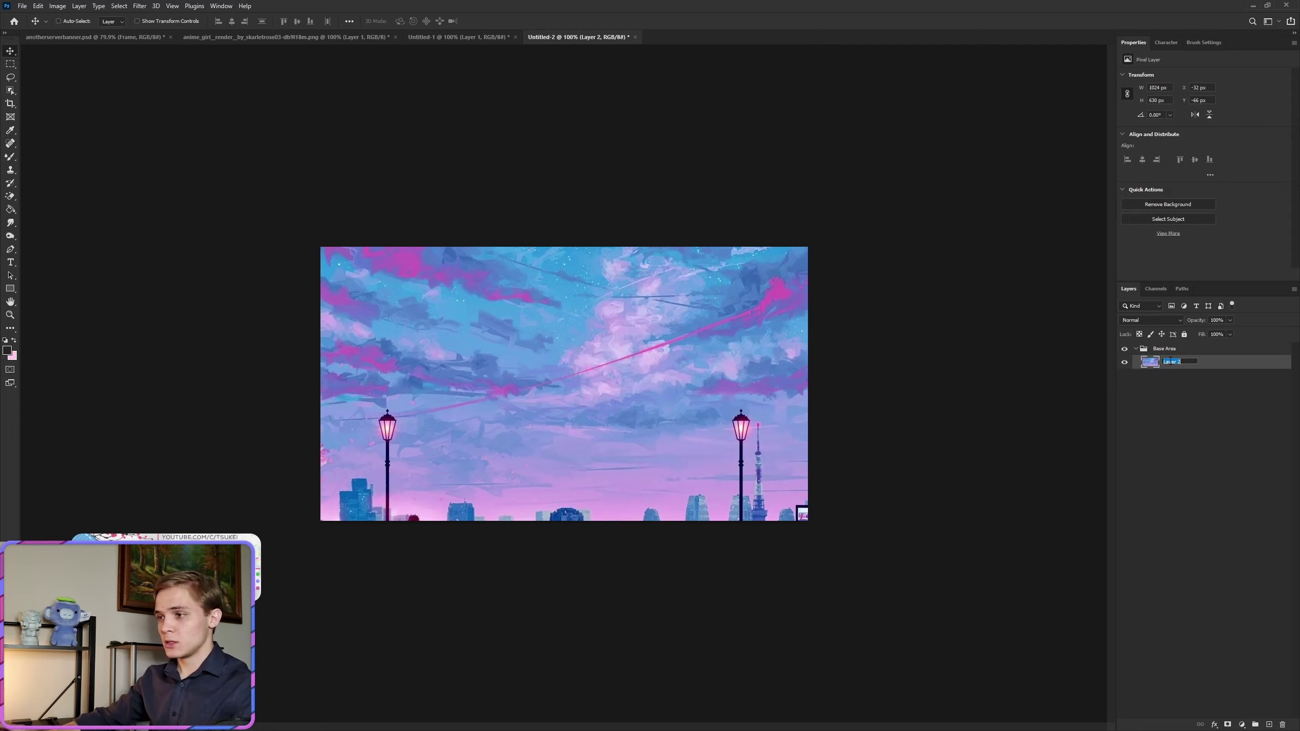
type("Base")
key("Return")
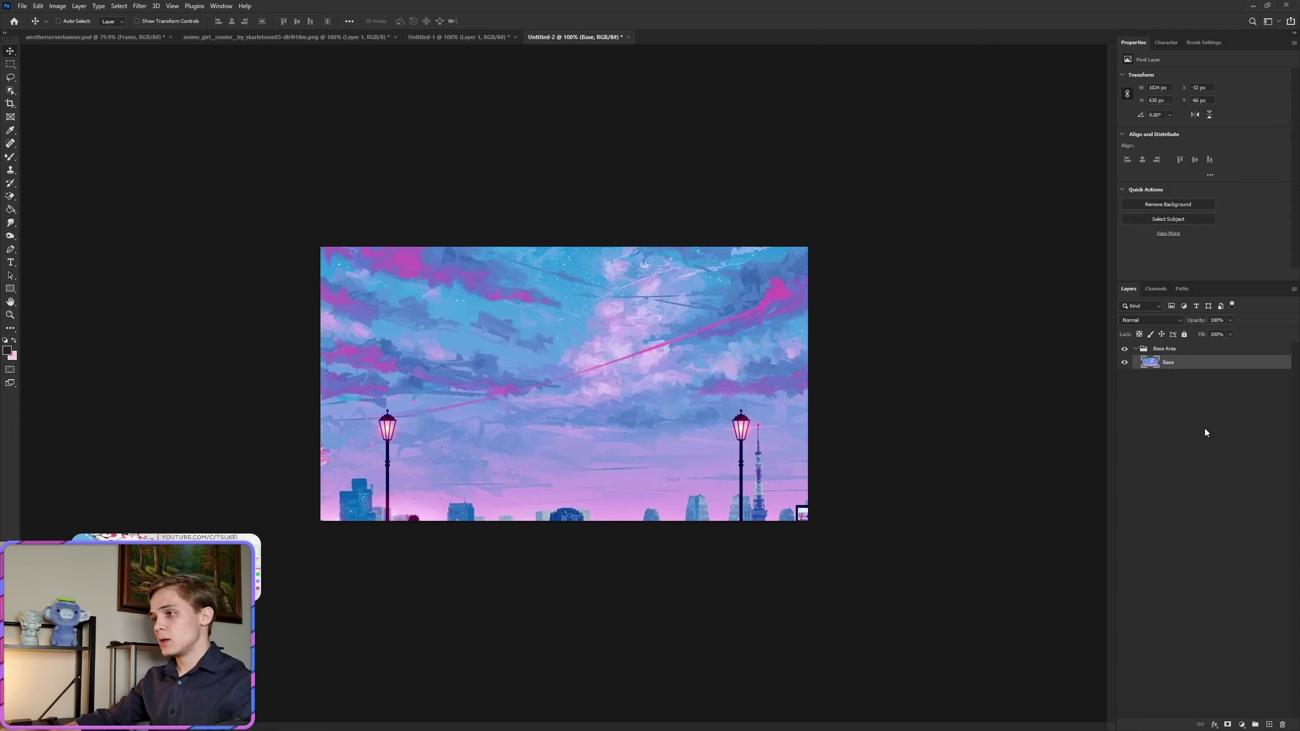
left_click(1269, 724)
key("ctrl+z")
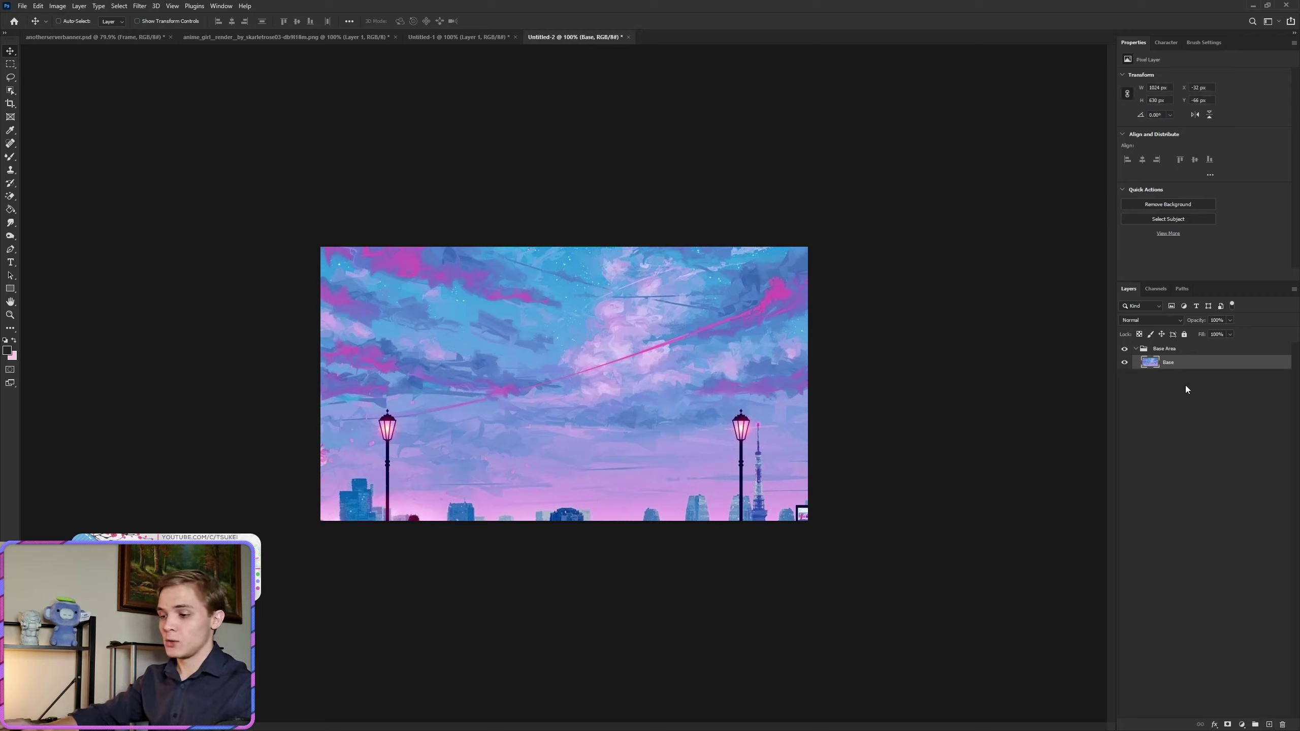
key("ctrl+j")
left_click(1124, 362)
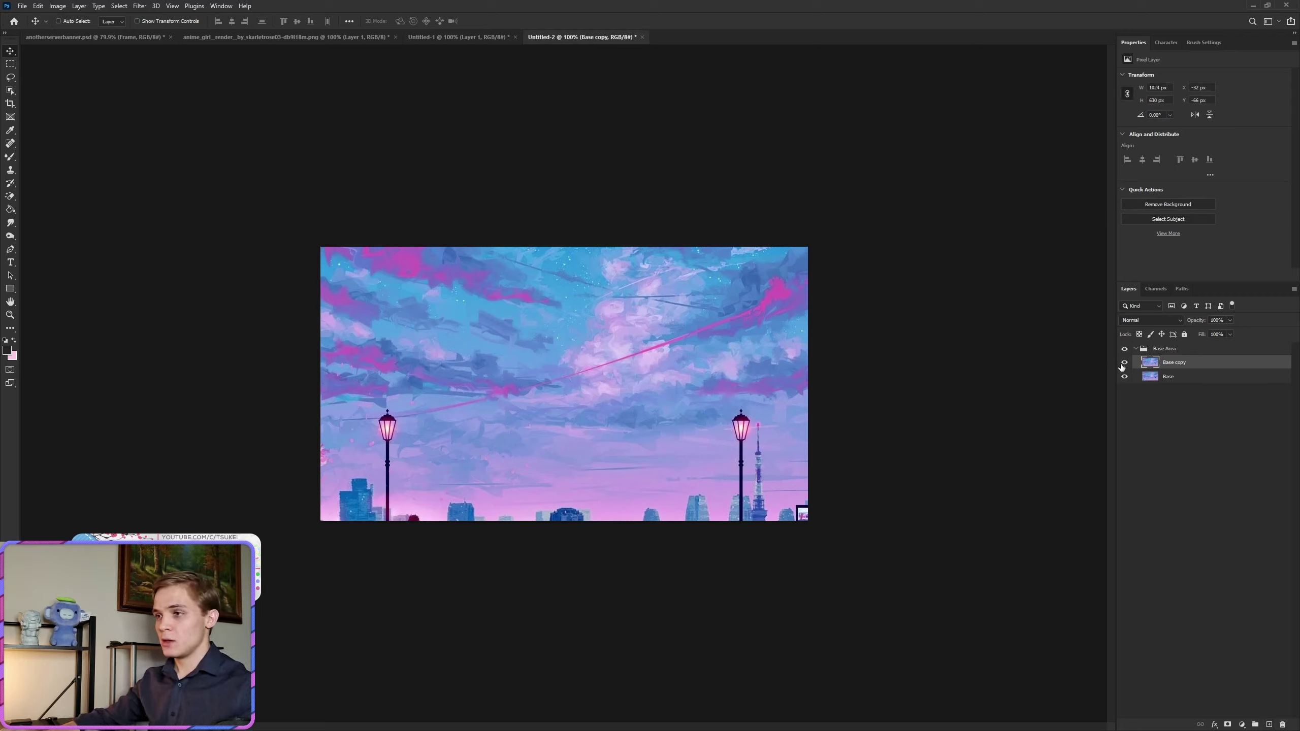
left_click(1169, 378)
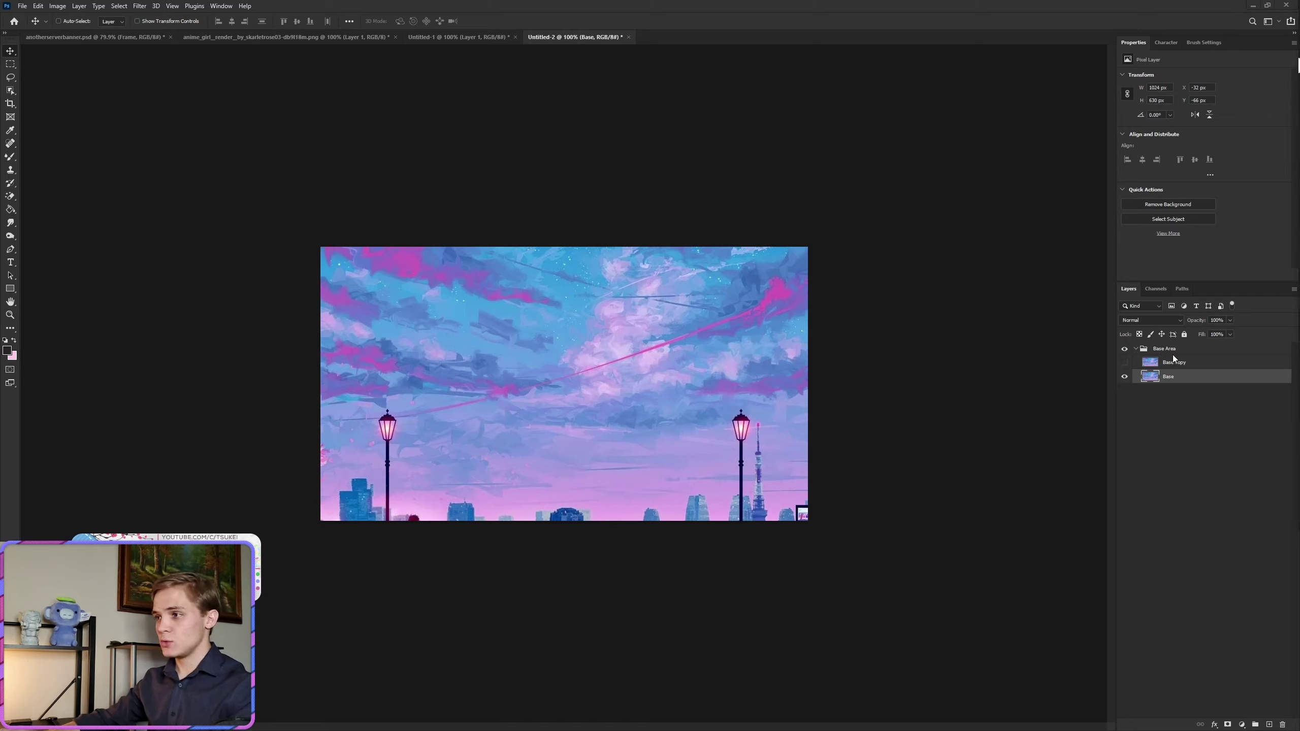
Add a Gradient Overlay to the Base layer and inspect its pink left stop.
right_click(1171, 378)
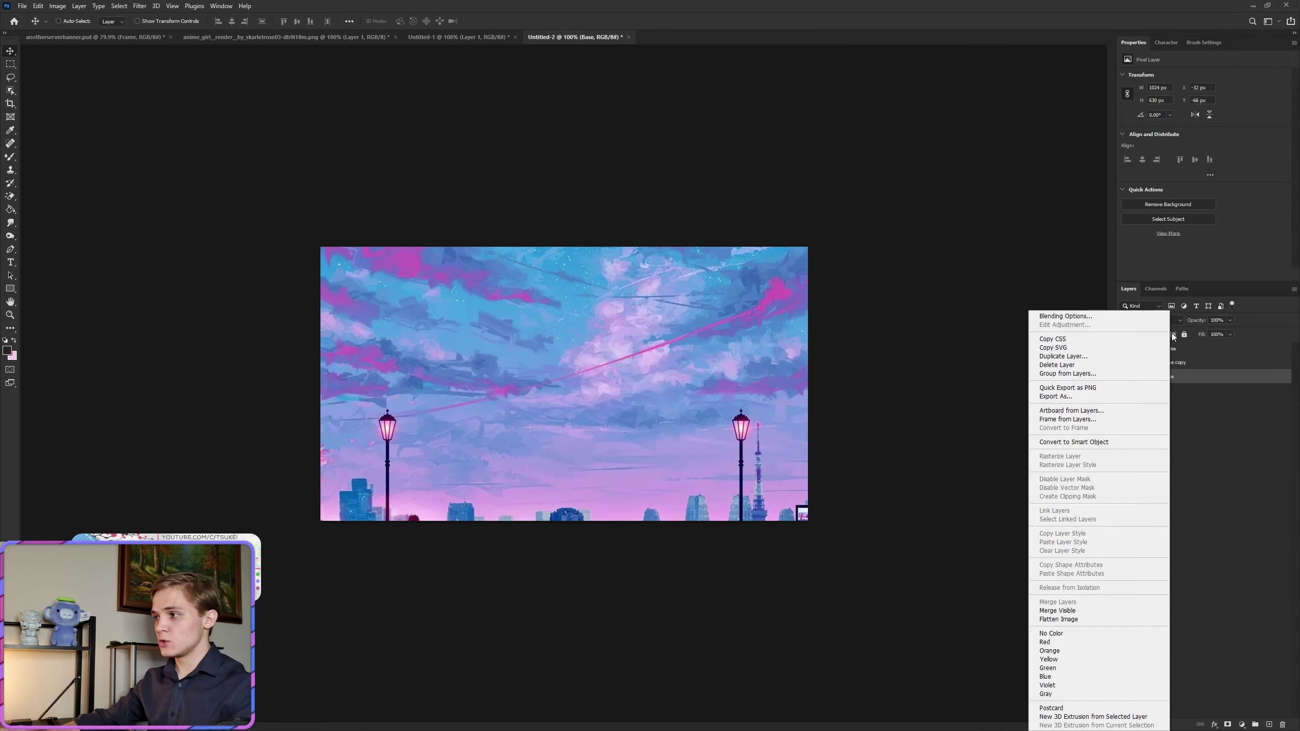
left_click(1101, 314)
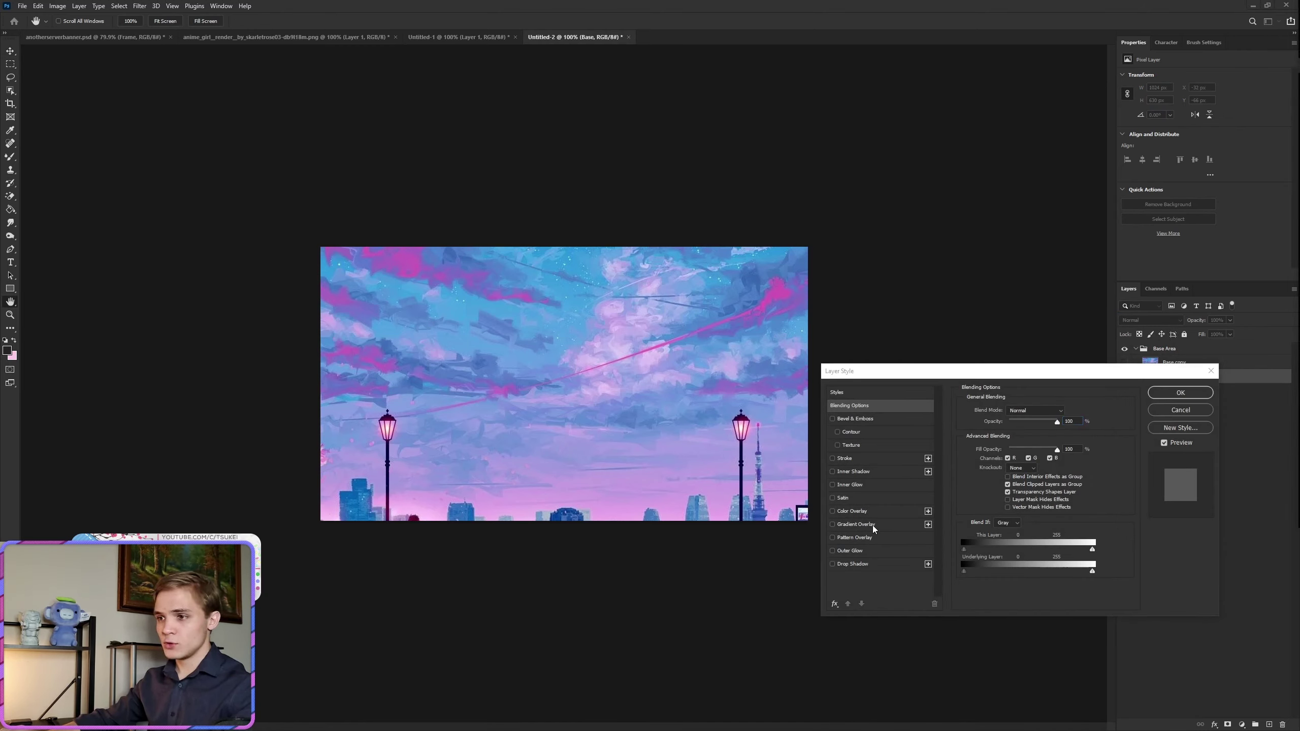
left_click(858, 524)
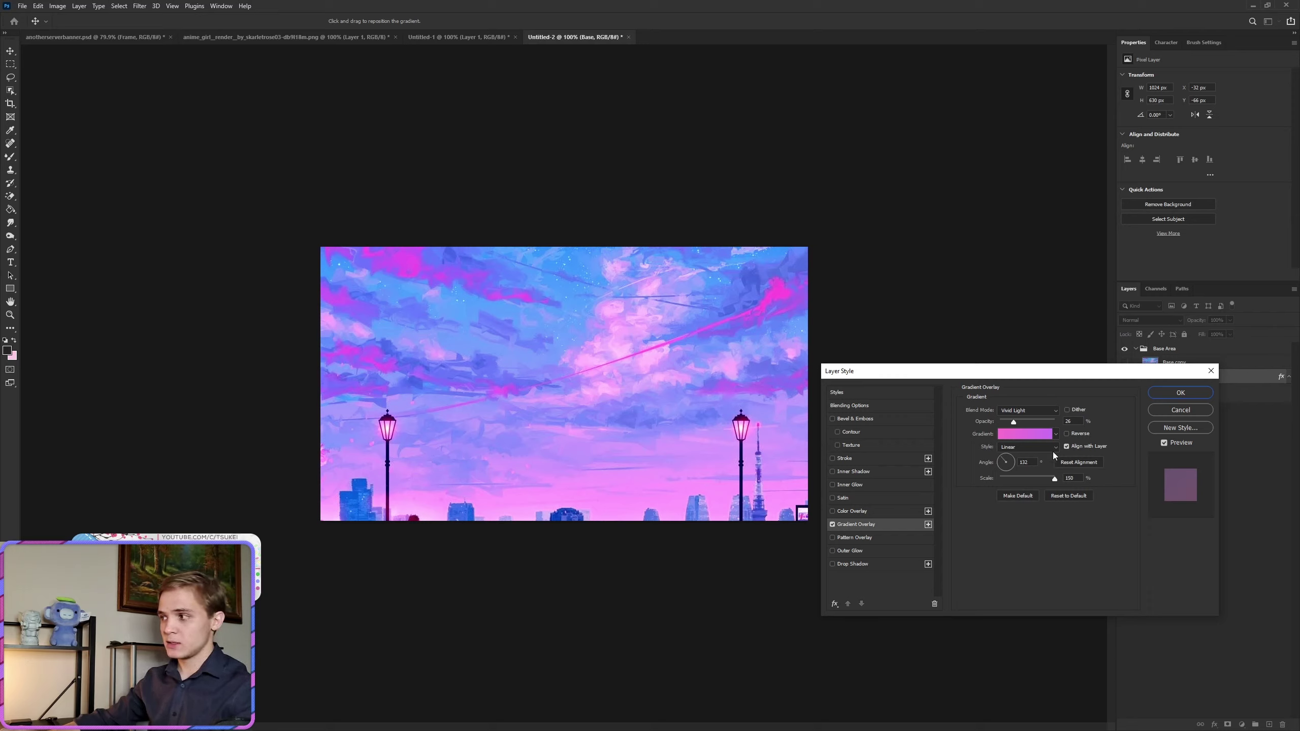
left_click(1020, 435)
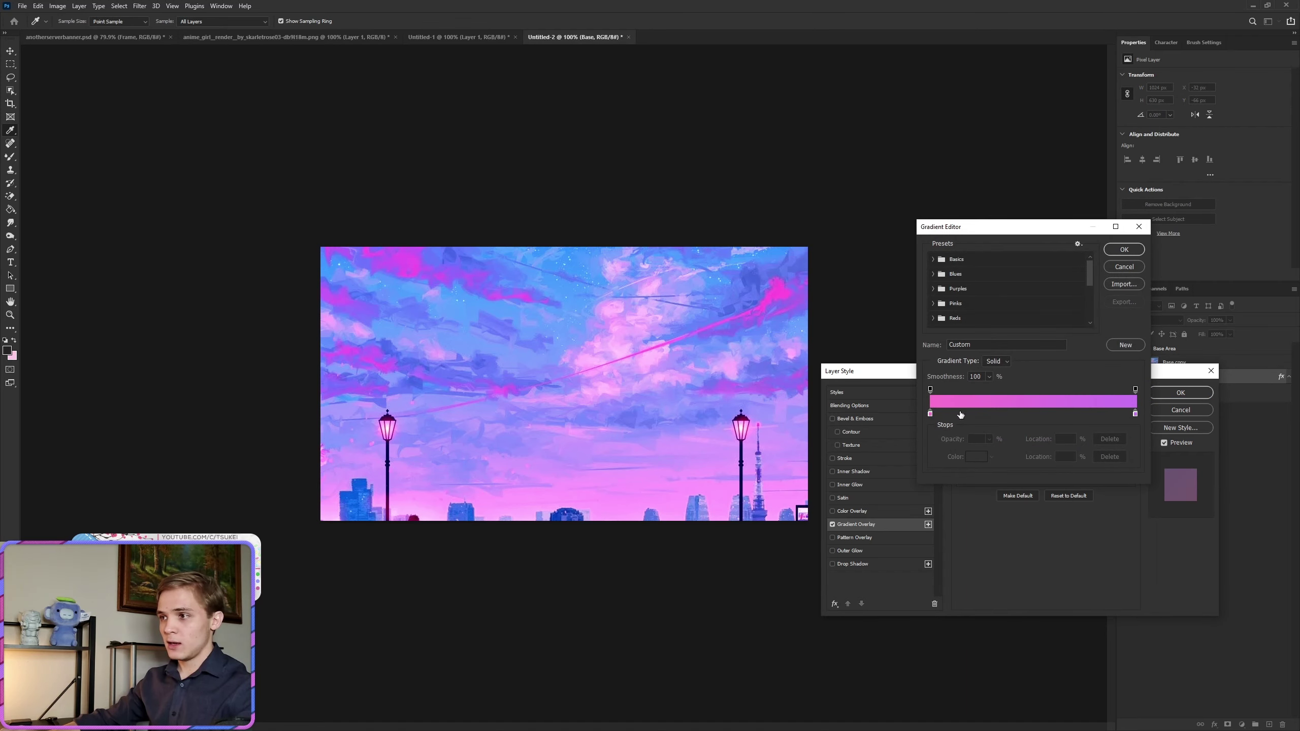
left_click(931, 415)
left_click(976, 456)
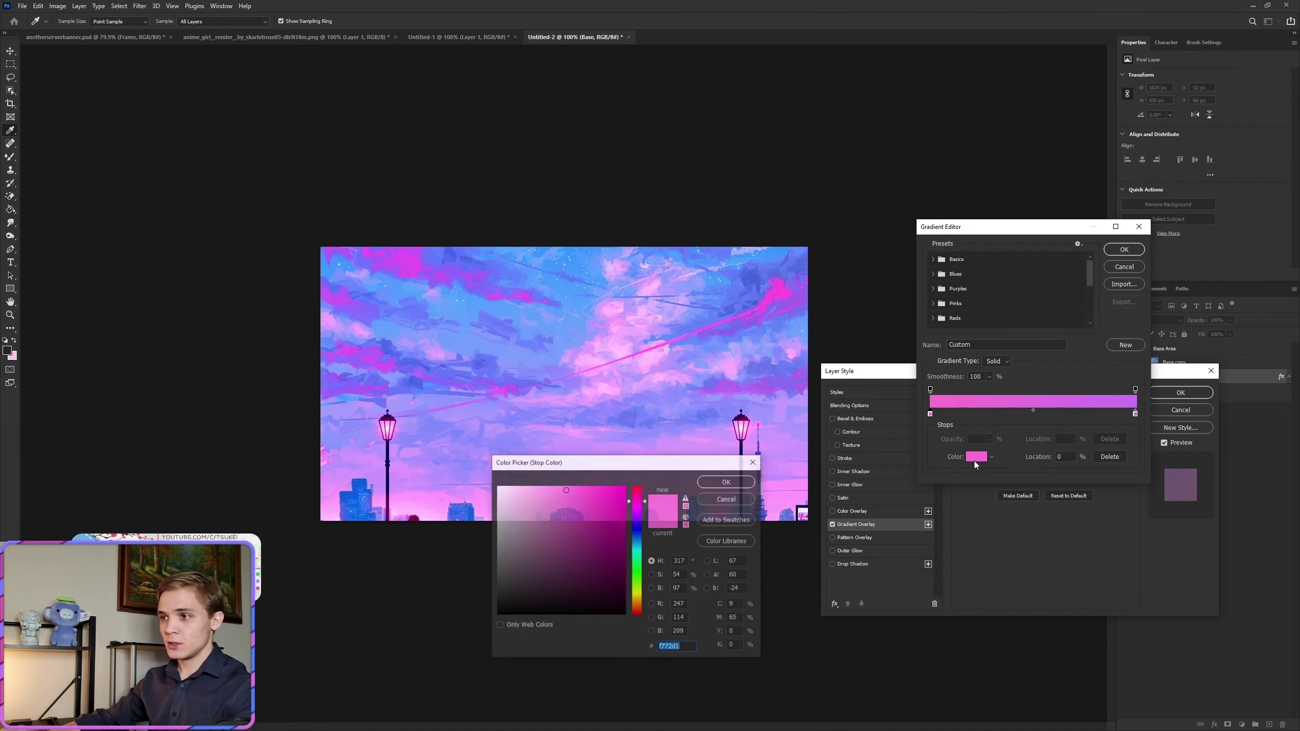
left_click(686, 651)
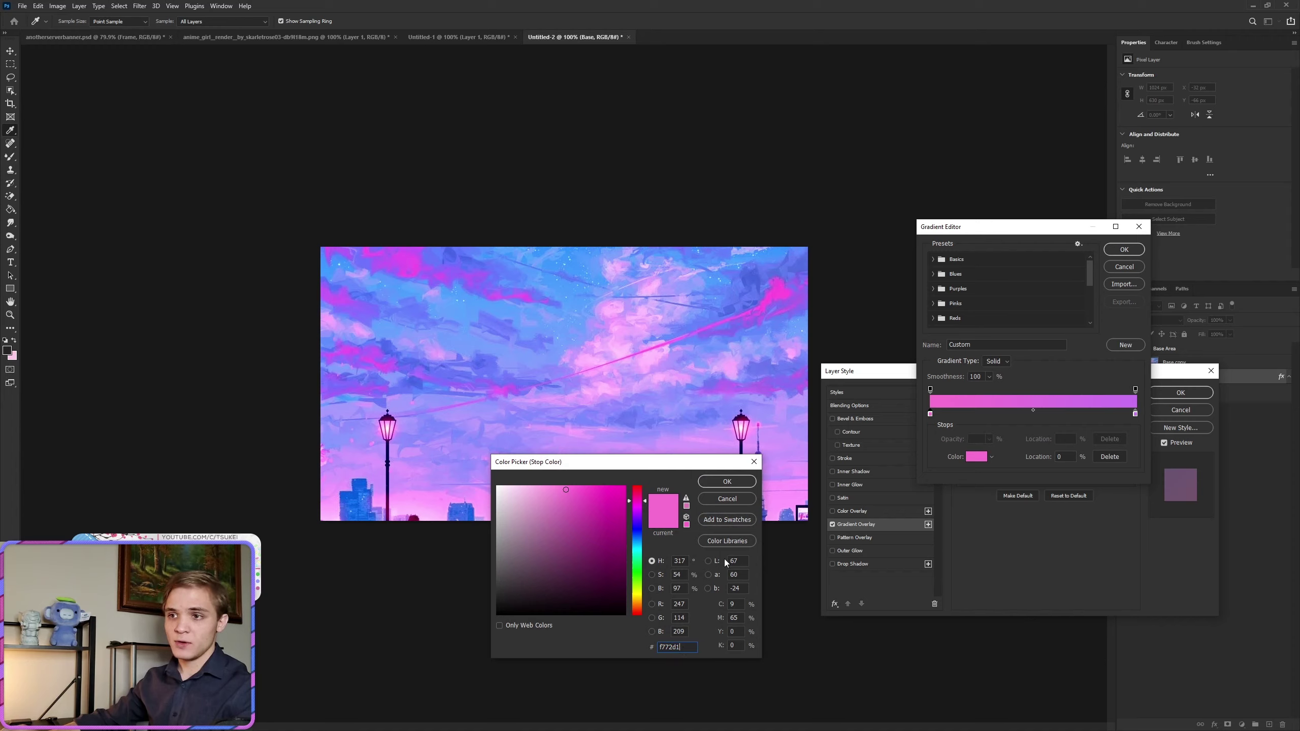
left_click(722, 499)
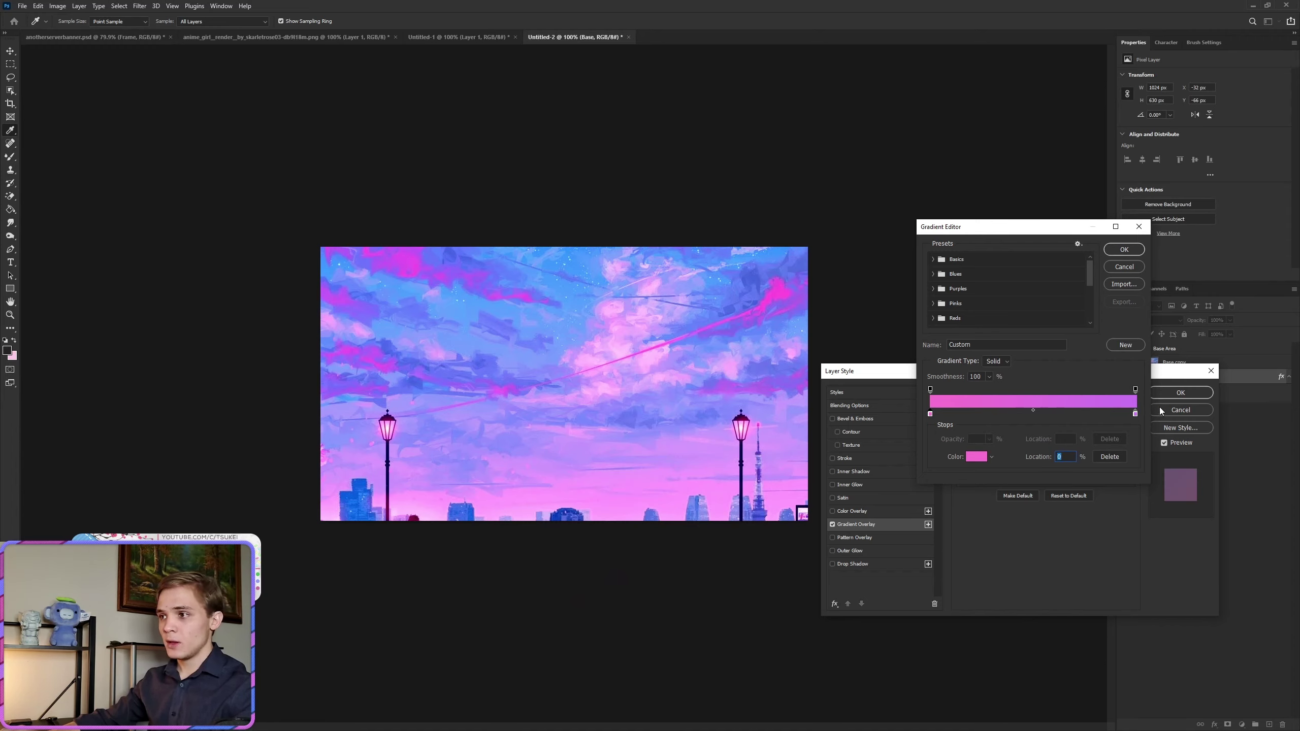
Set the gradient's right stop to #c872f2 and apply the pink-to-purple overlay.
left_click(1135, 414)
left_click(977, 456)
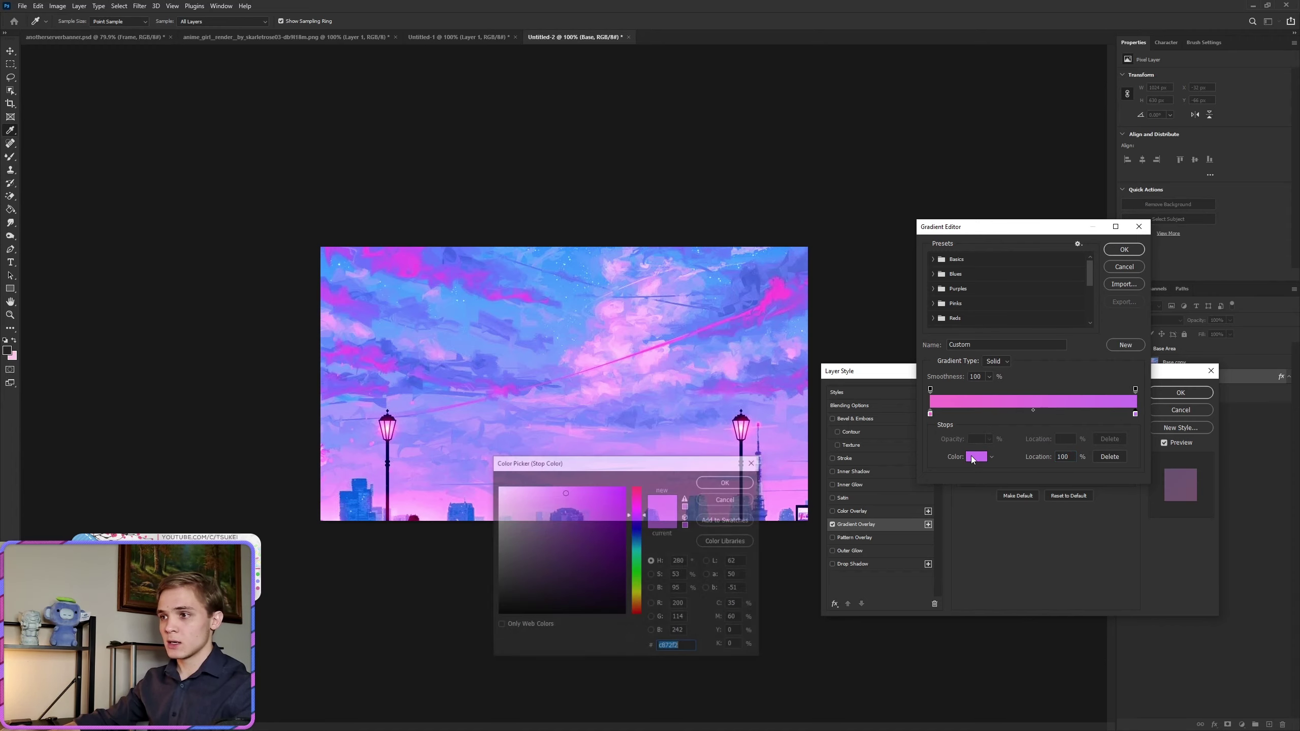
left_click(688, 648)
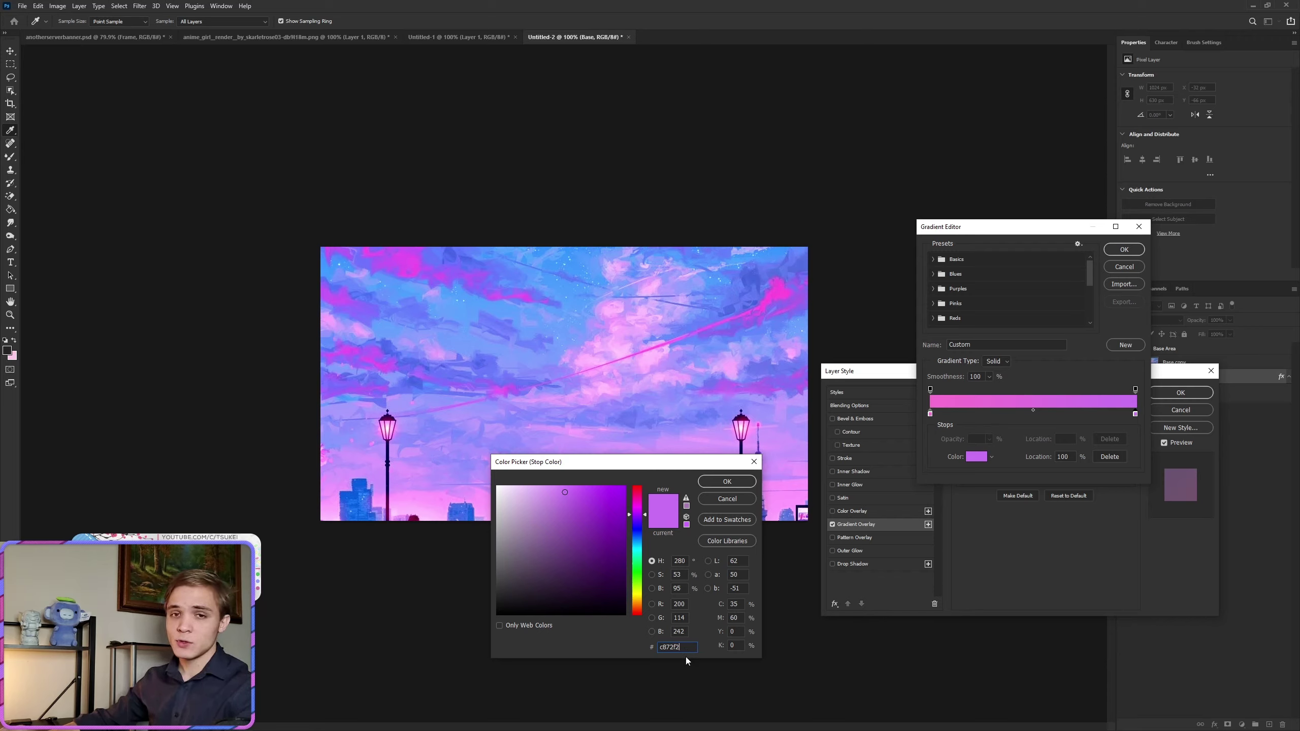
left_click(729, 482)
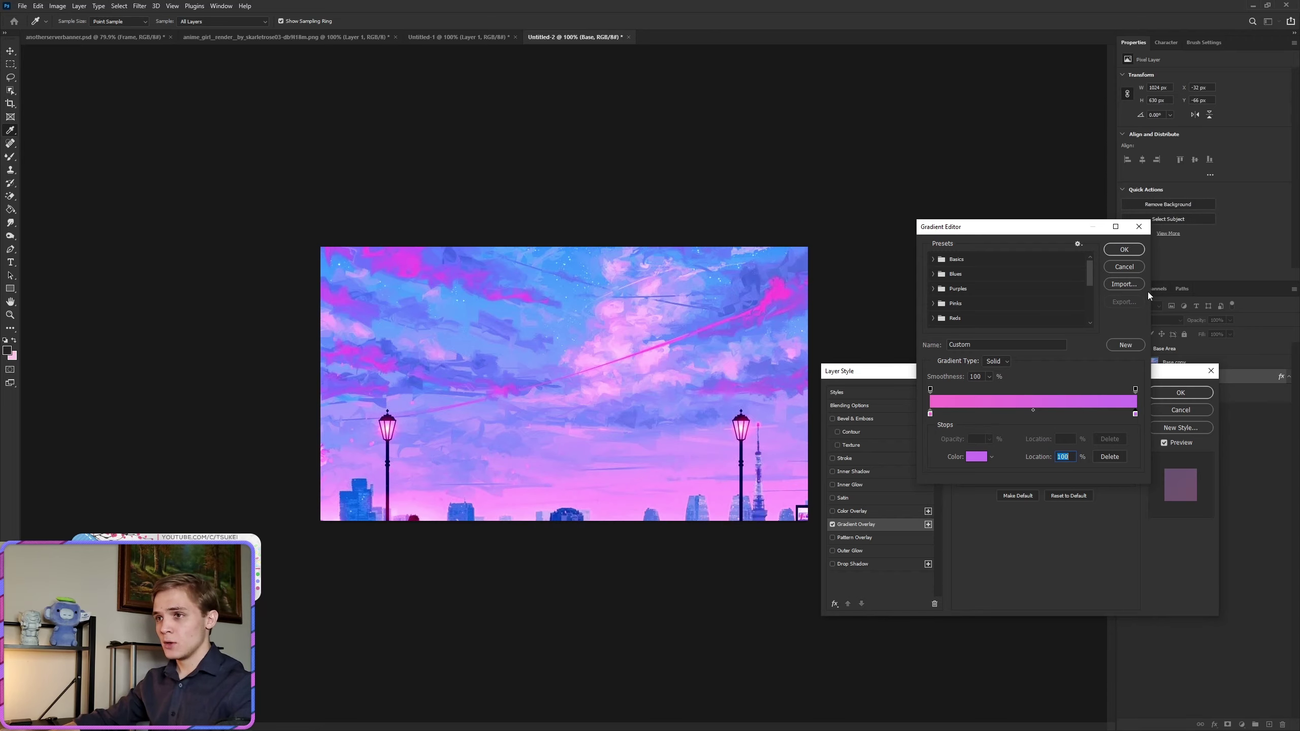
left_click(1124, 250)
left_click(1180, 392)
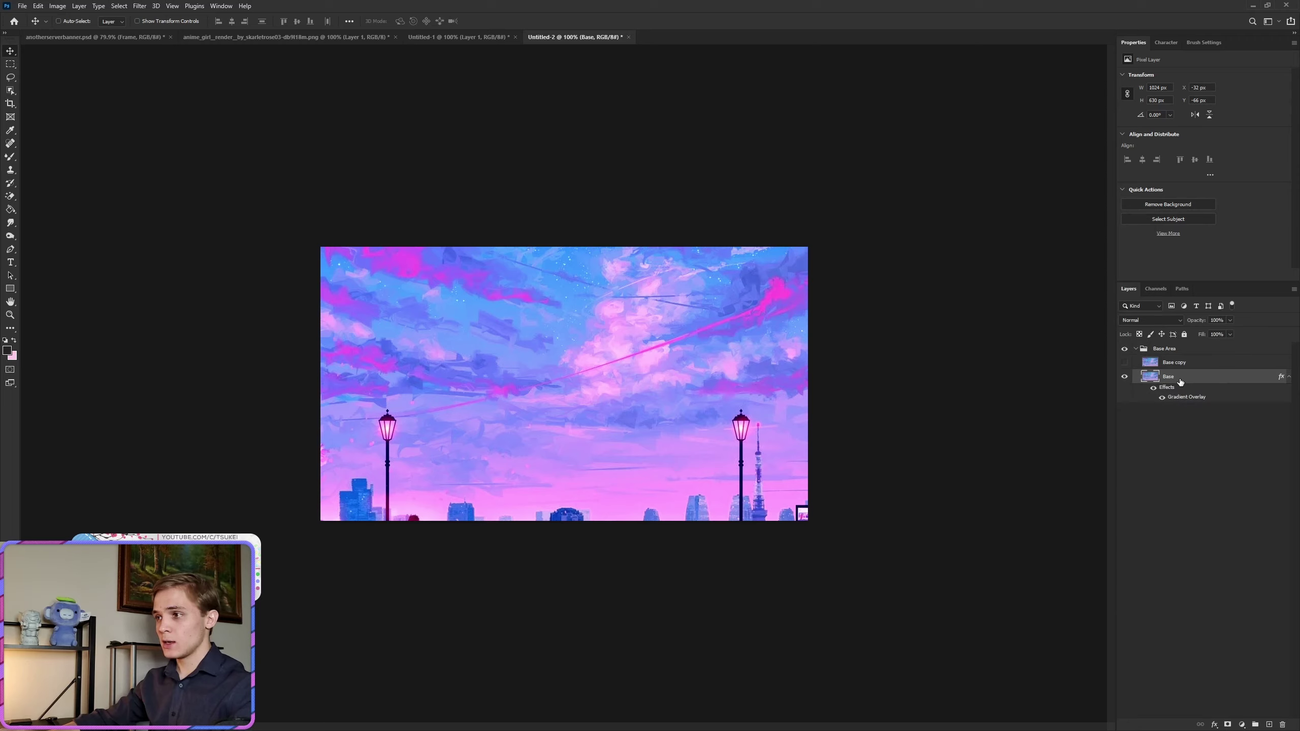
Rasterize the Base layer style and make the Base copy visible.
right_click(1183, 378)
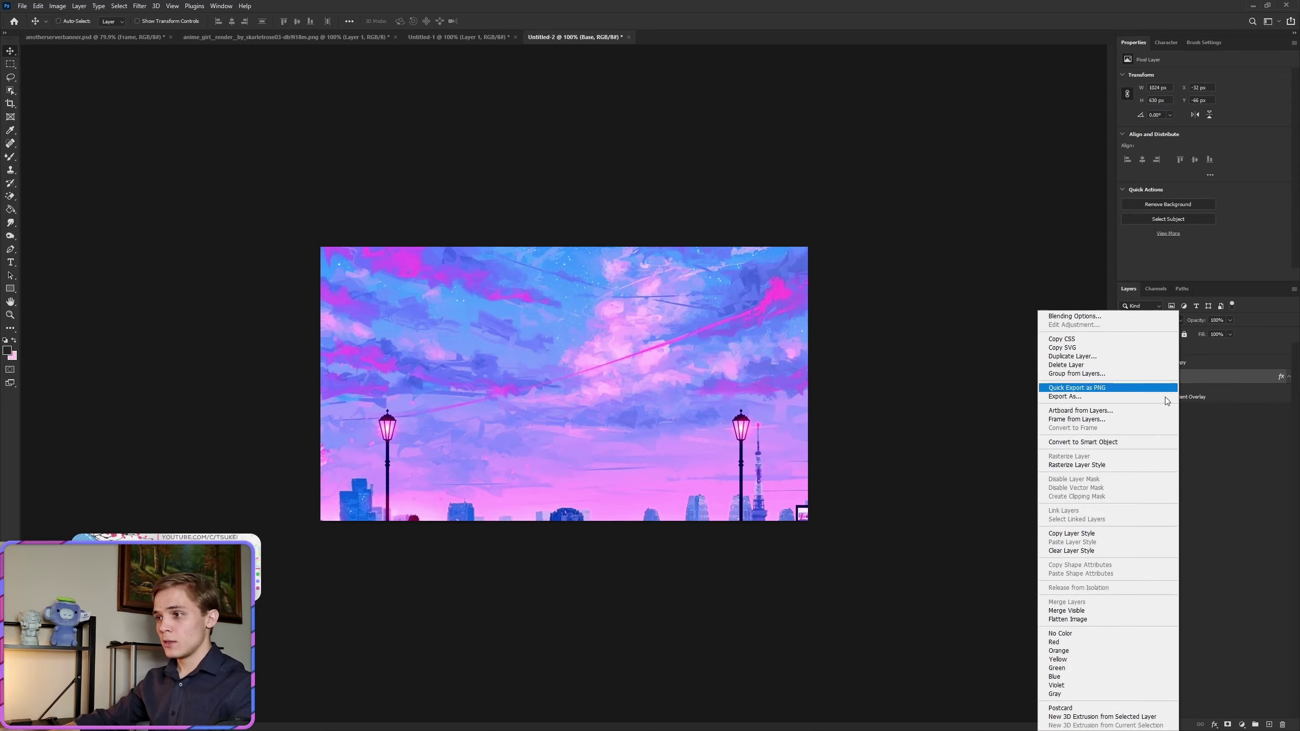
left_click(1080, 465)
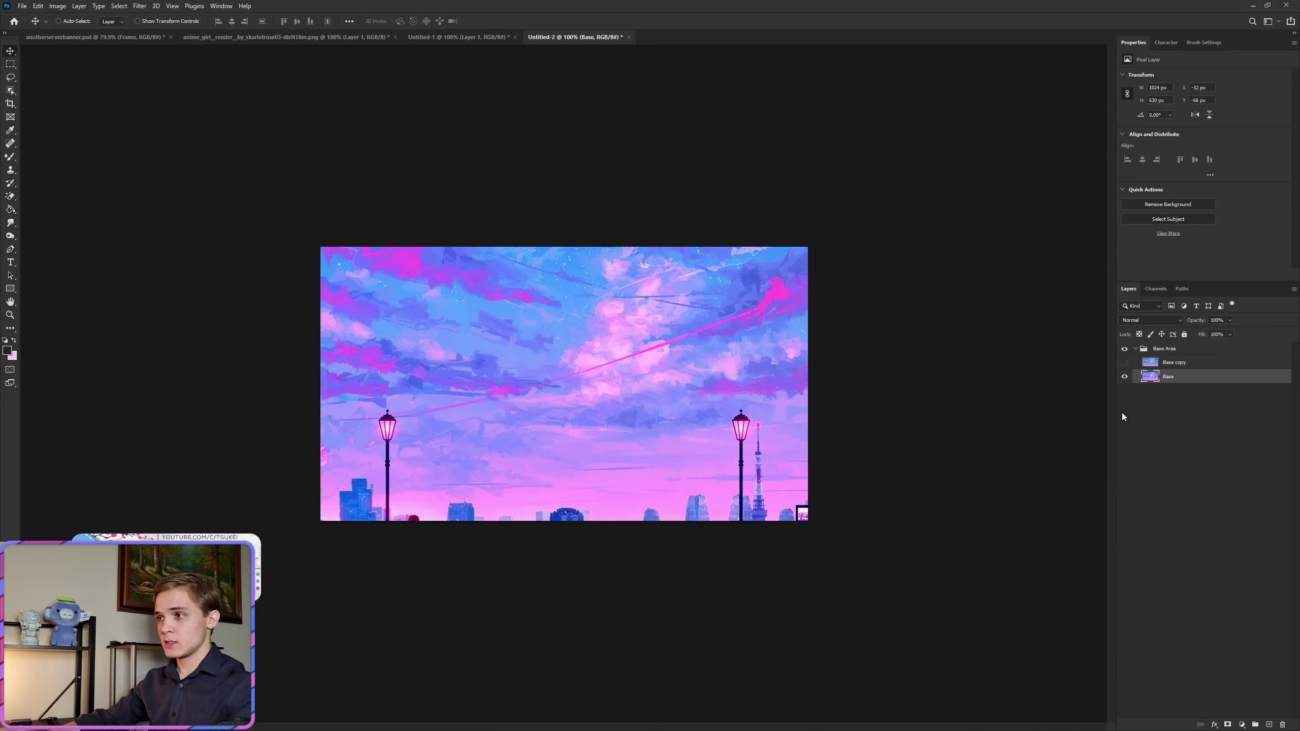
left_click(1125, 362)
left_click(1173, 367)
key("ctrl+e")
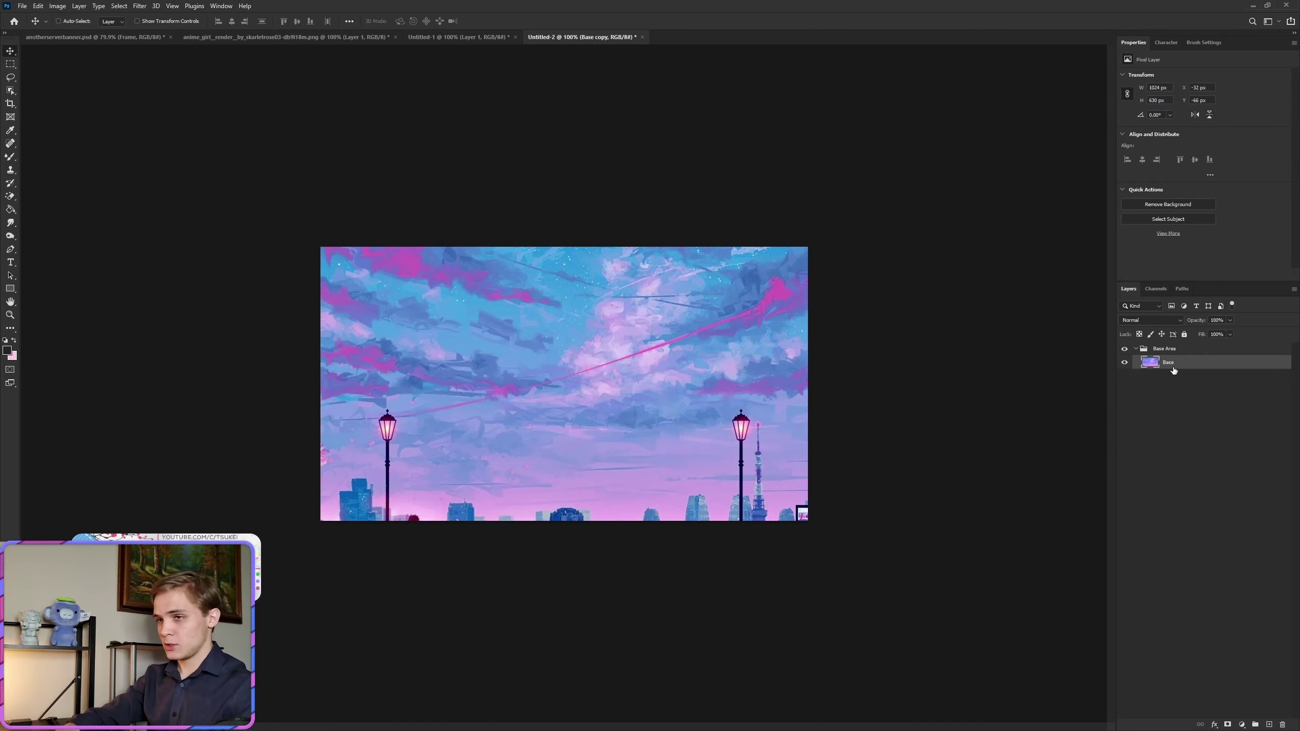
key("ctrl+z")
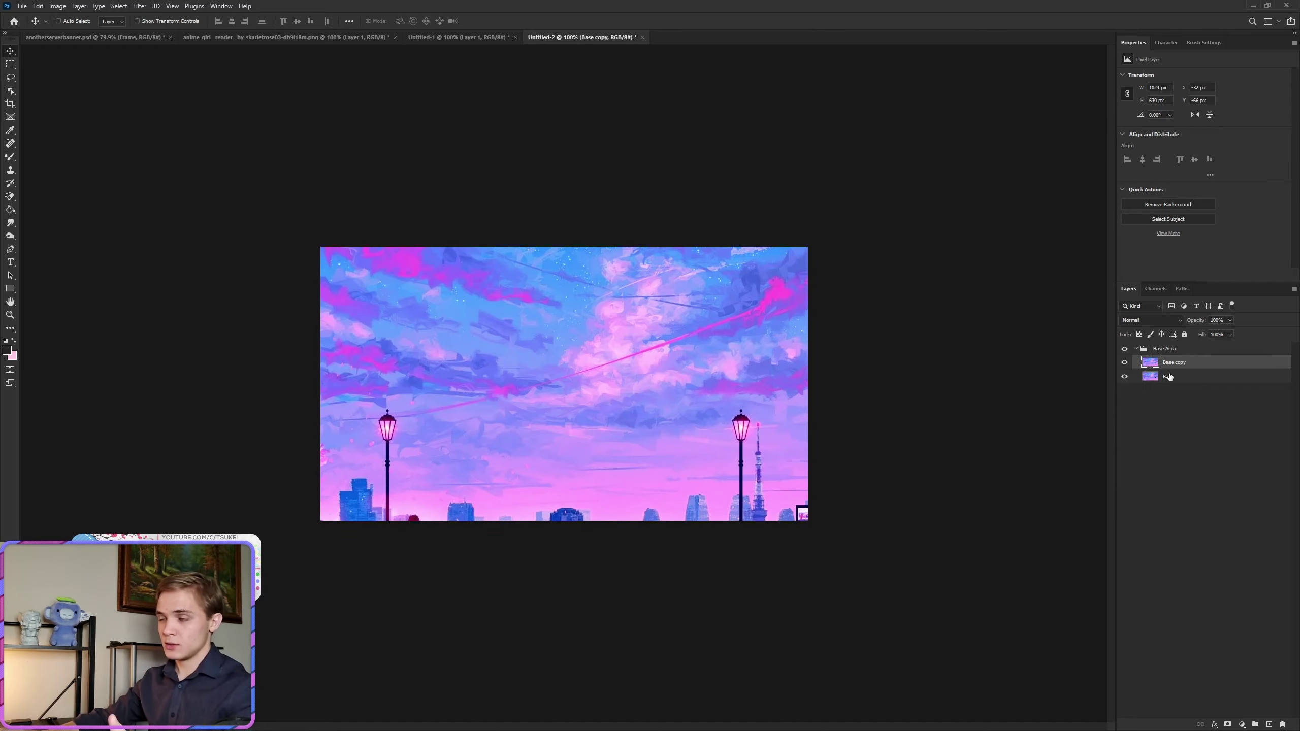
Turn off the G channel in Base copy's blending options.
right_click(1178, 363)
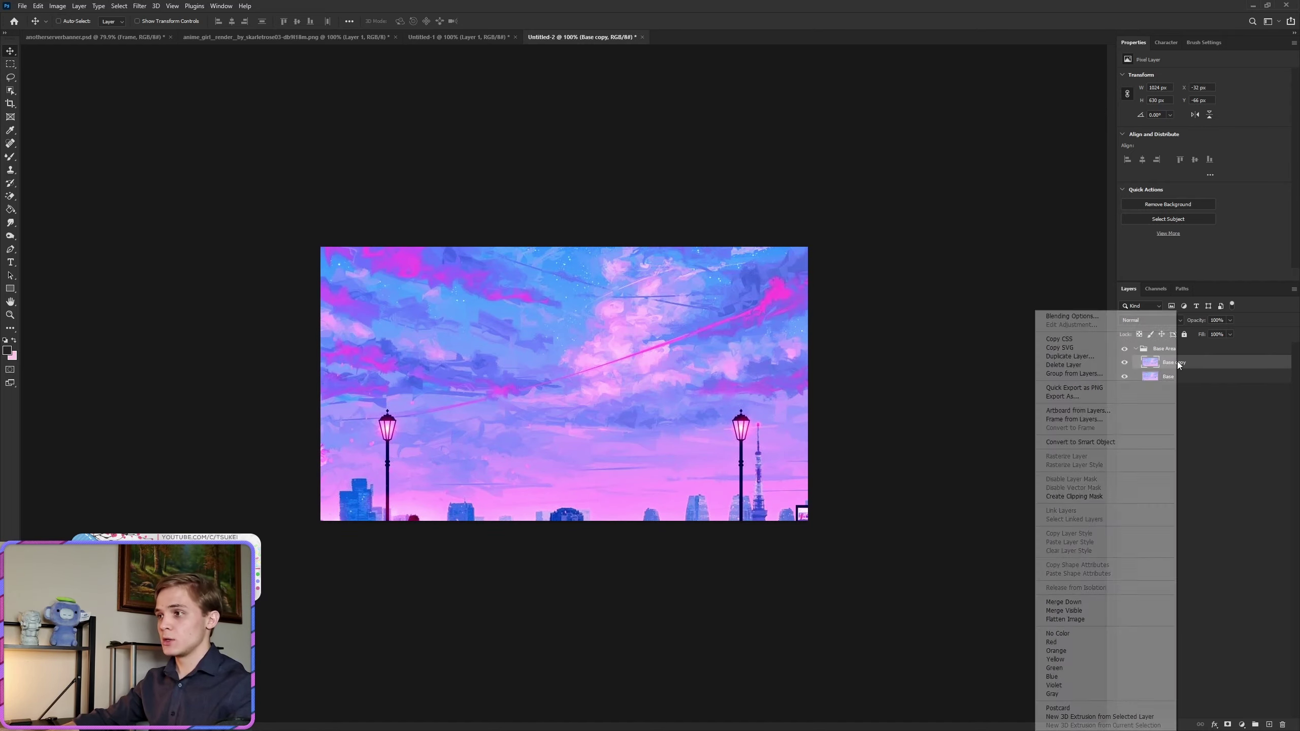
left_click(1099, 317)
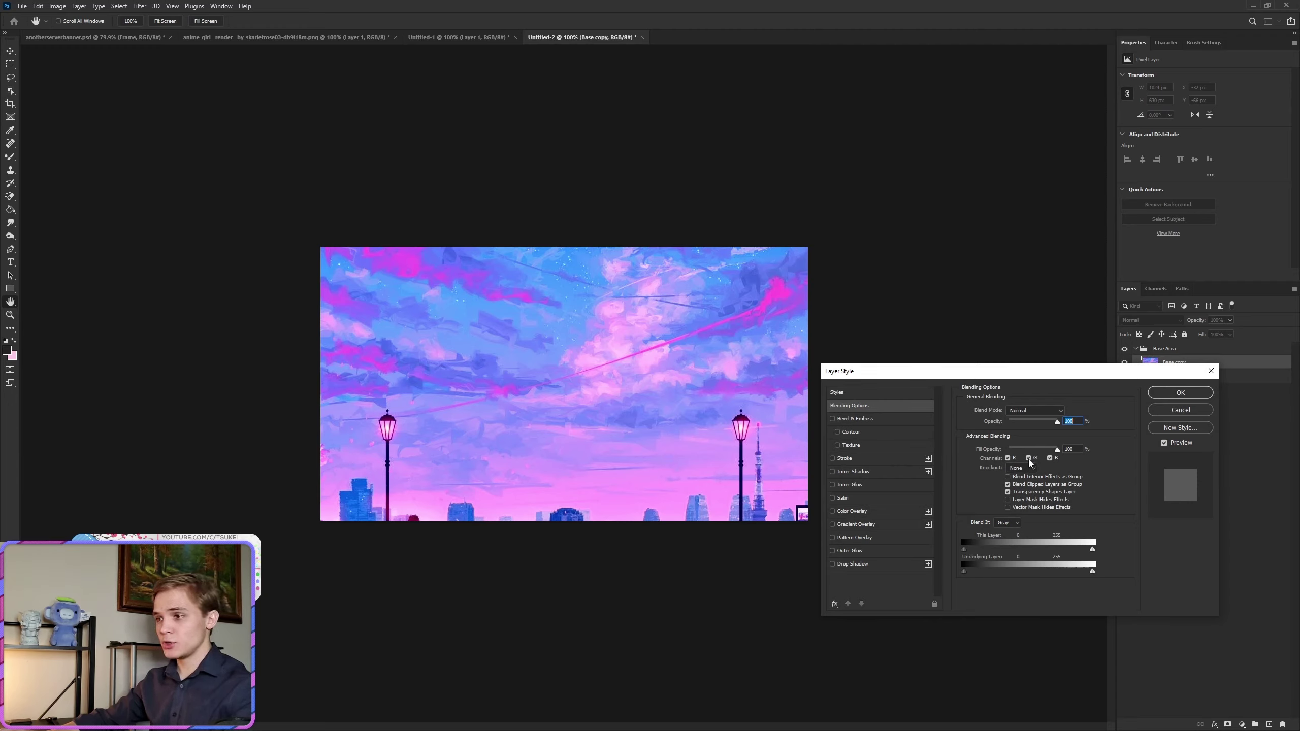
left_click(1029, 458)
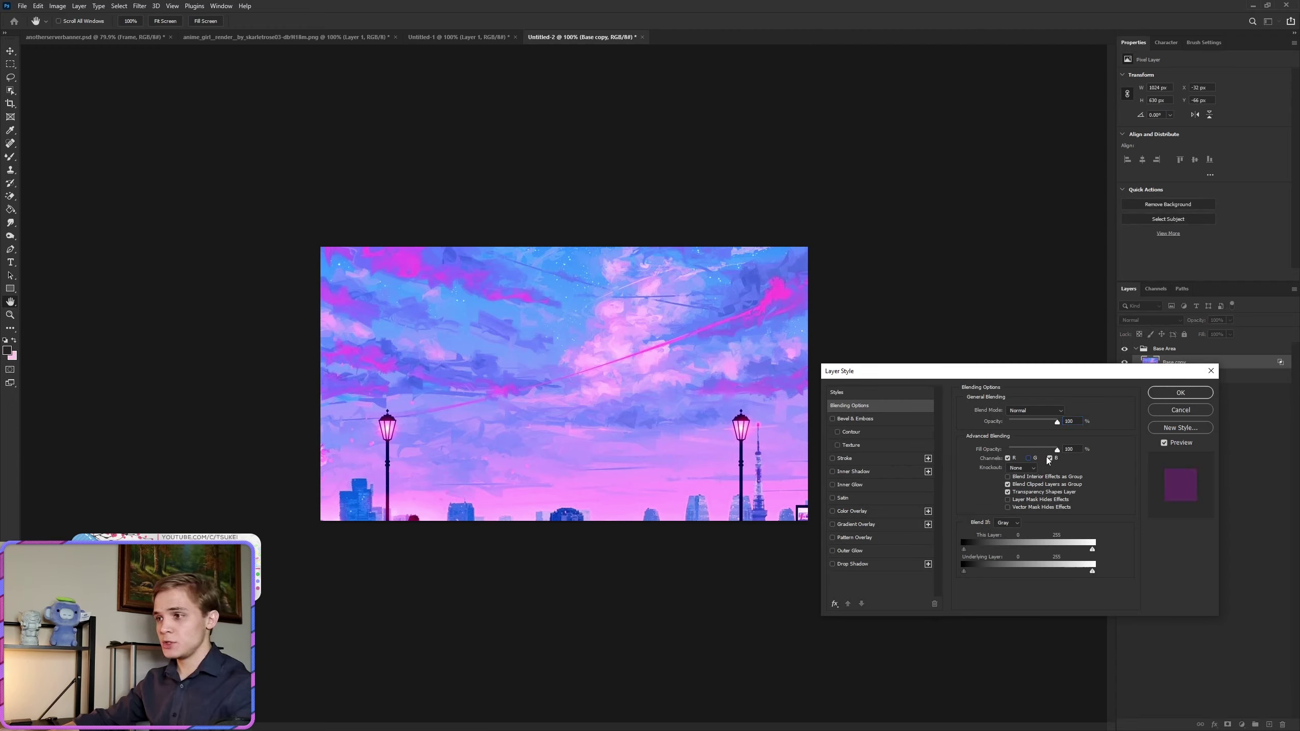
left_click(1166, 393)
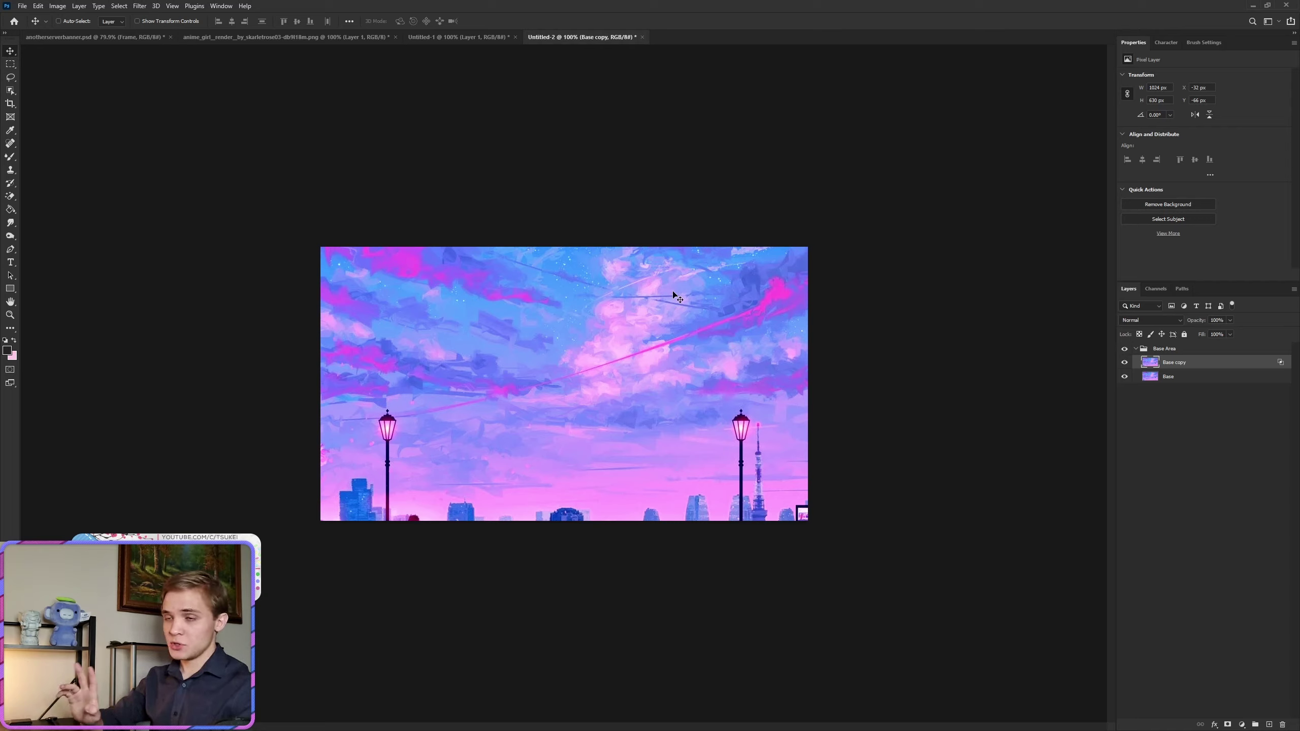
Nudge Base copy sideways to create the red-cyan chromatic split.
key("Left")
key("Left")
key("Left")
key("Left")
key("Left")
key("Left")
key("Left")
key("Left")
key("Left")
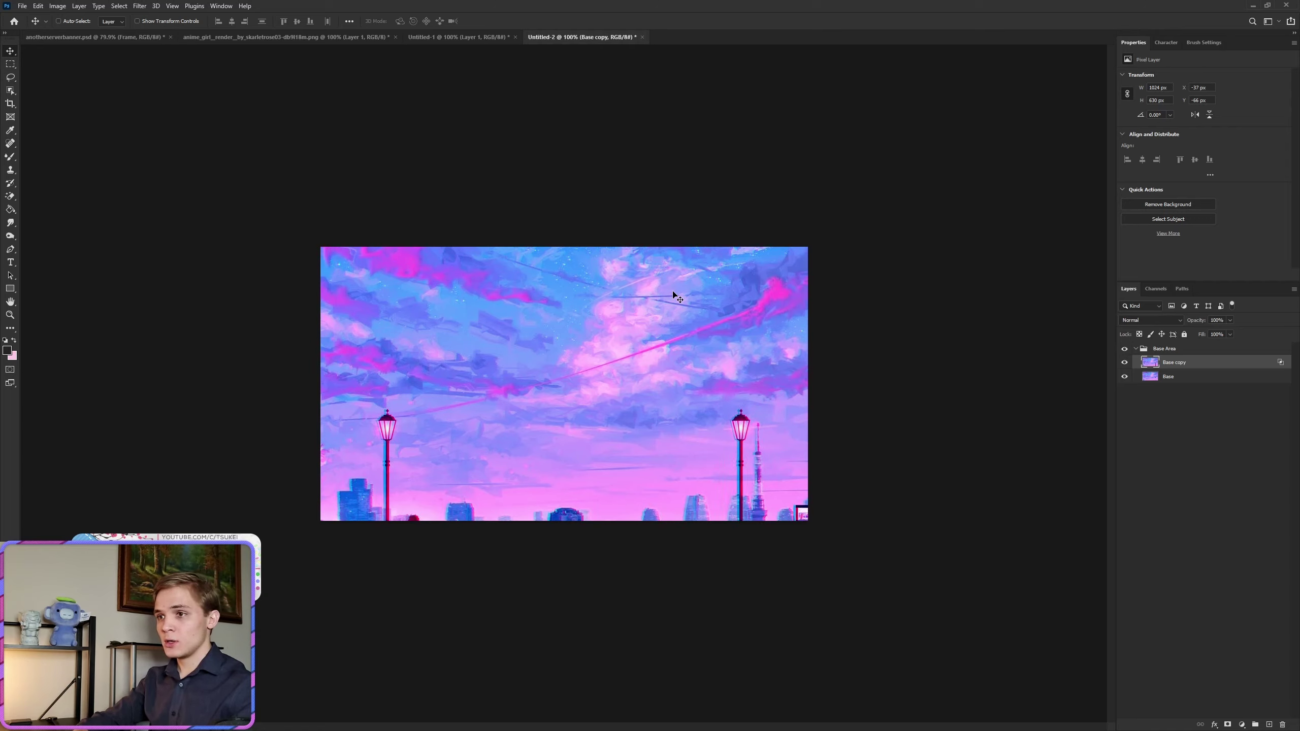
key("Right")
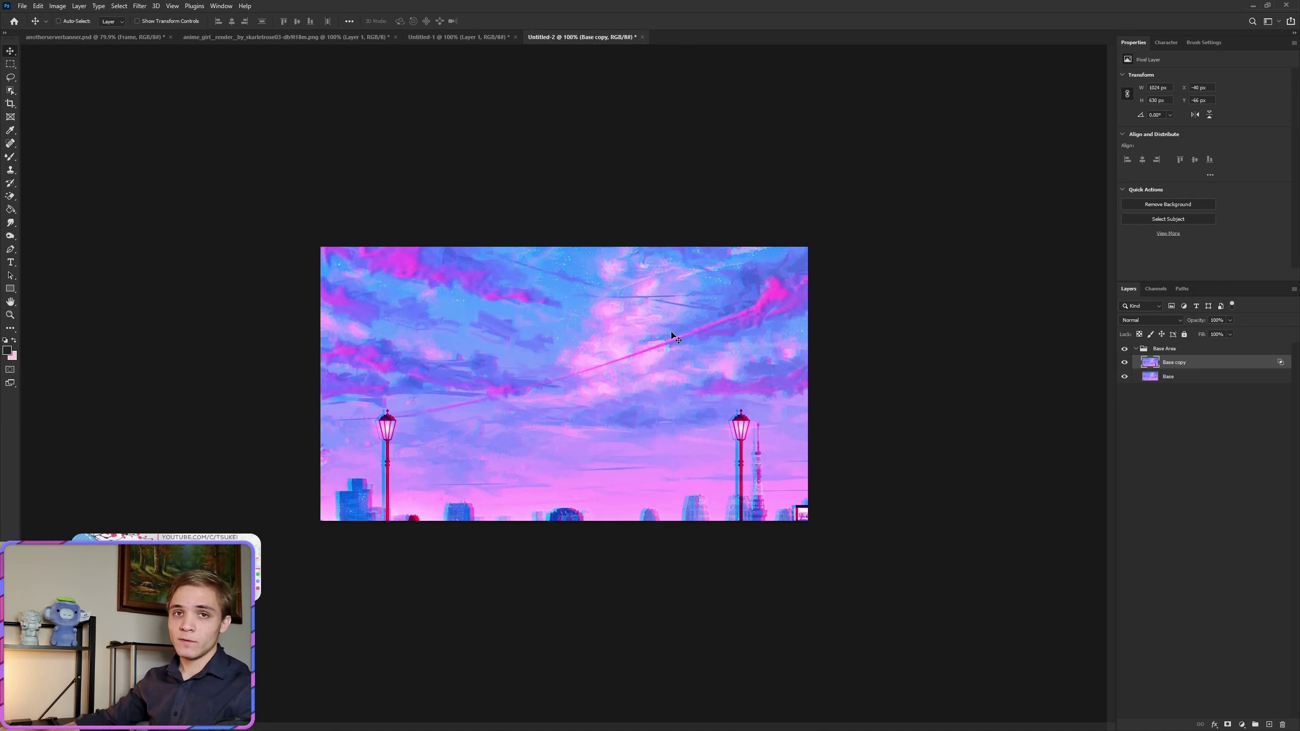
scroll(795, 493, "up", 5)
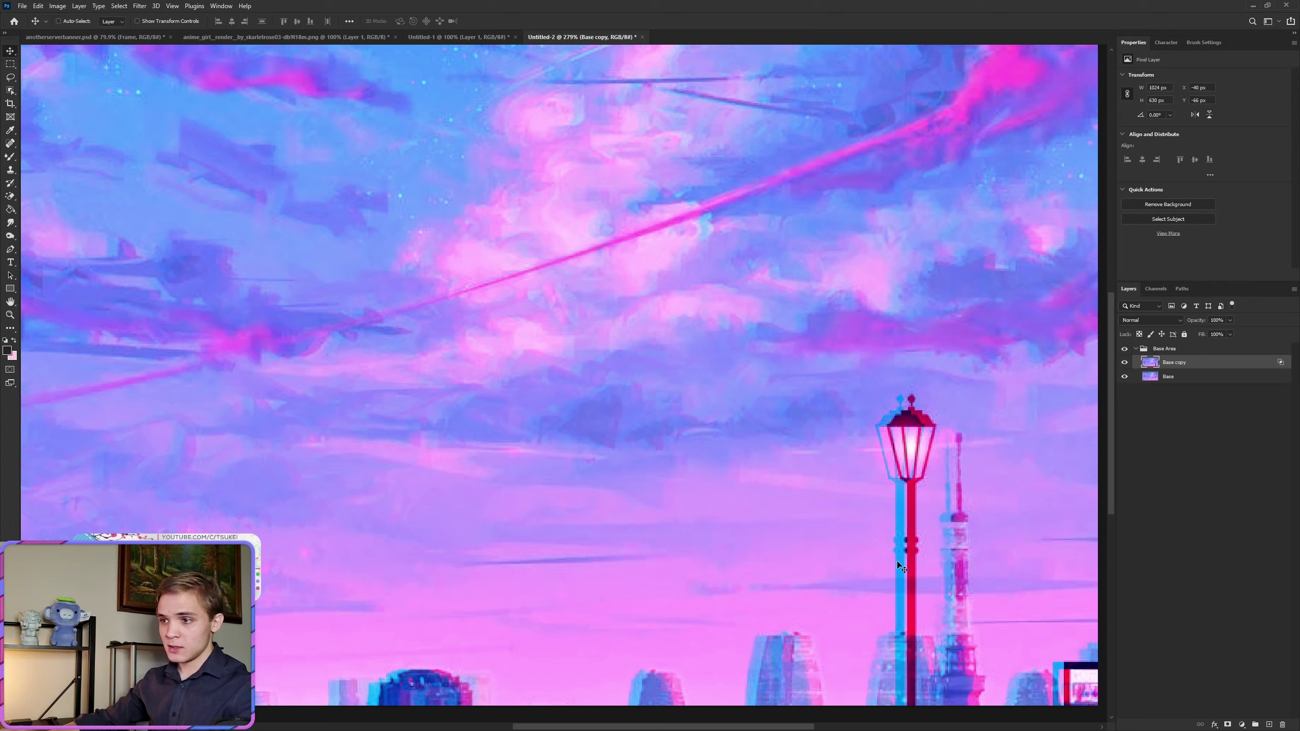
scroll(413, 588, "down", 2)
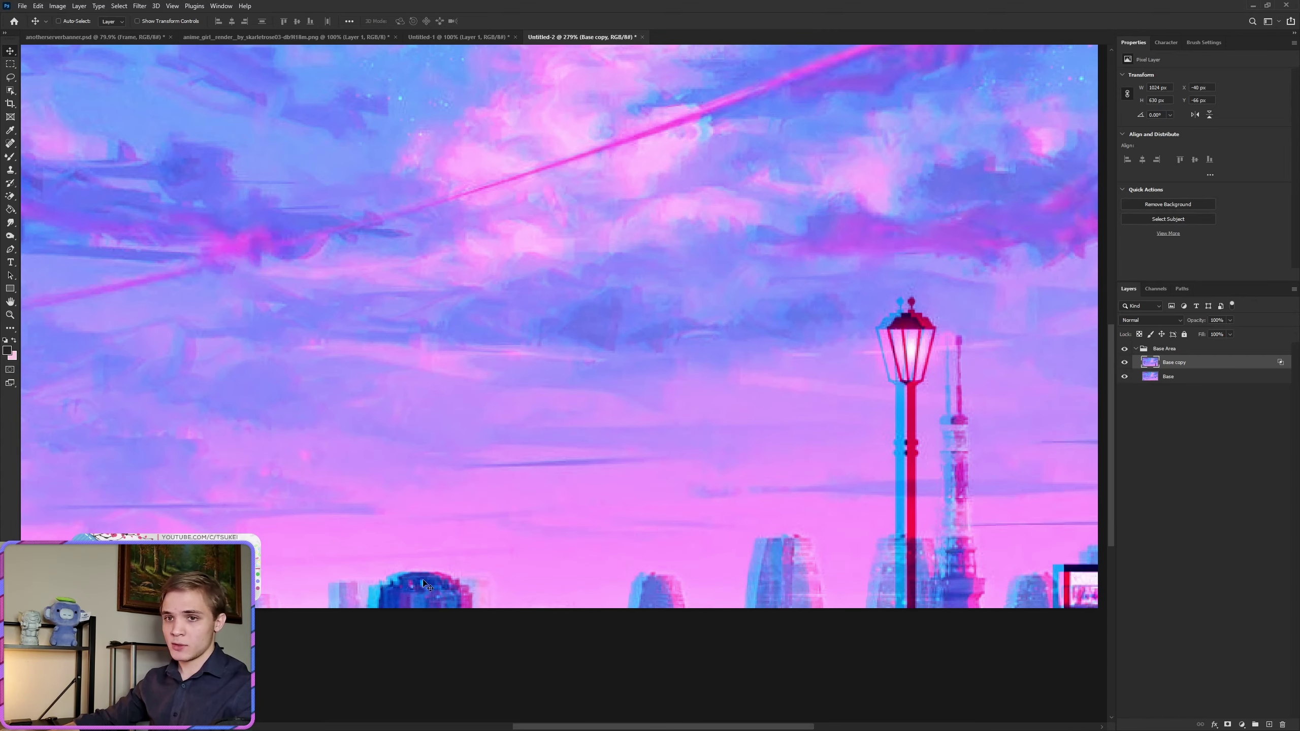
scroll(623, 515, "down", 3)
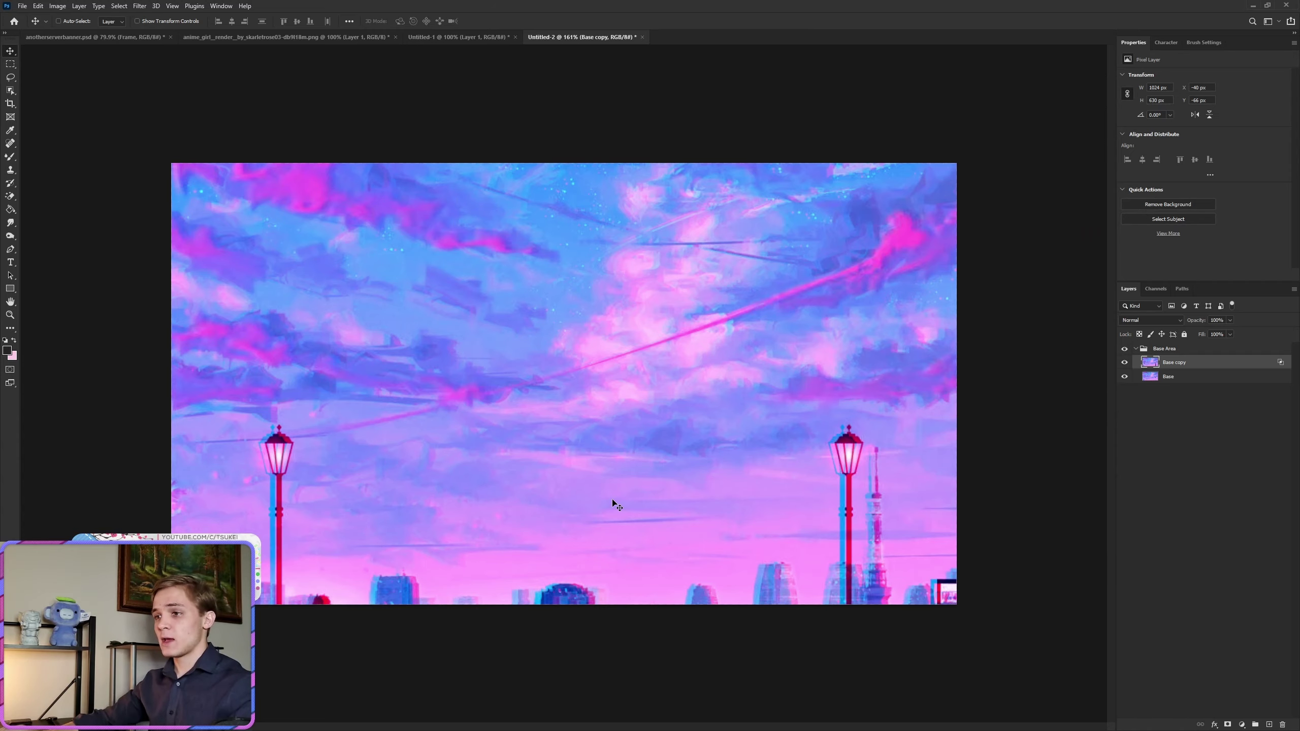
scroll(612, 502, "down", 2)
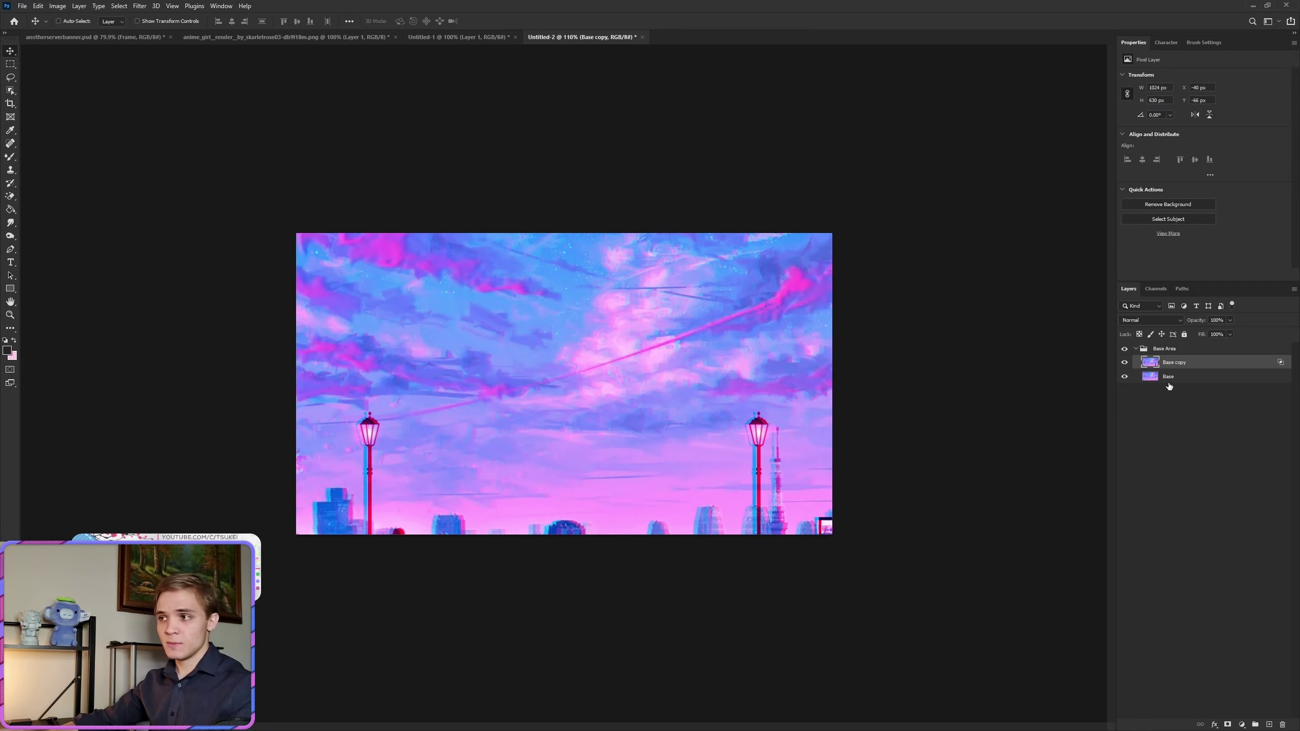
Rename Base copy to Base Effects and merge it down into Base.
double_click(1175, 363)
type("B")
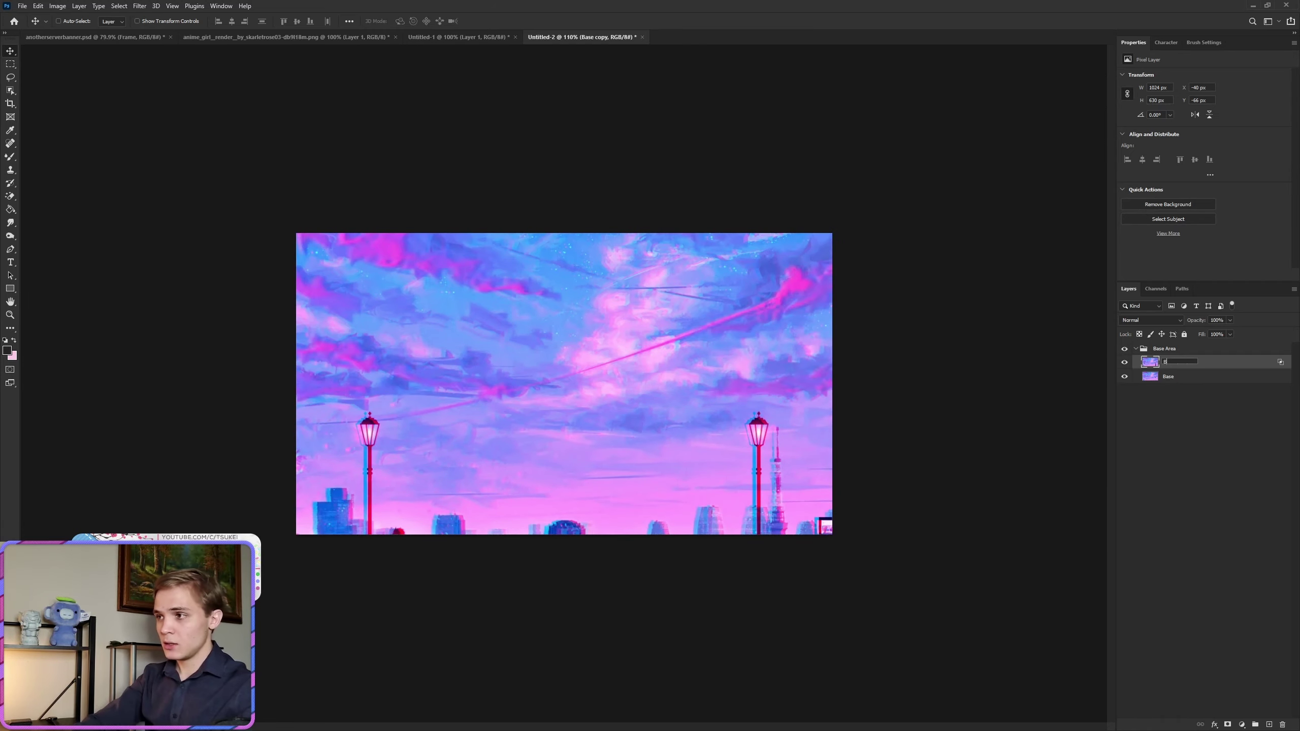
type("ase Effects")
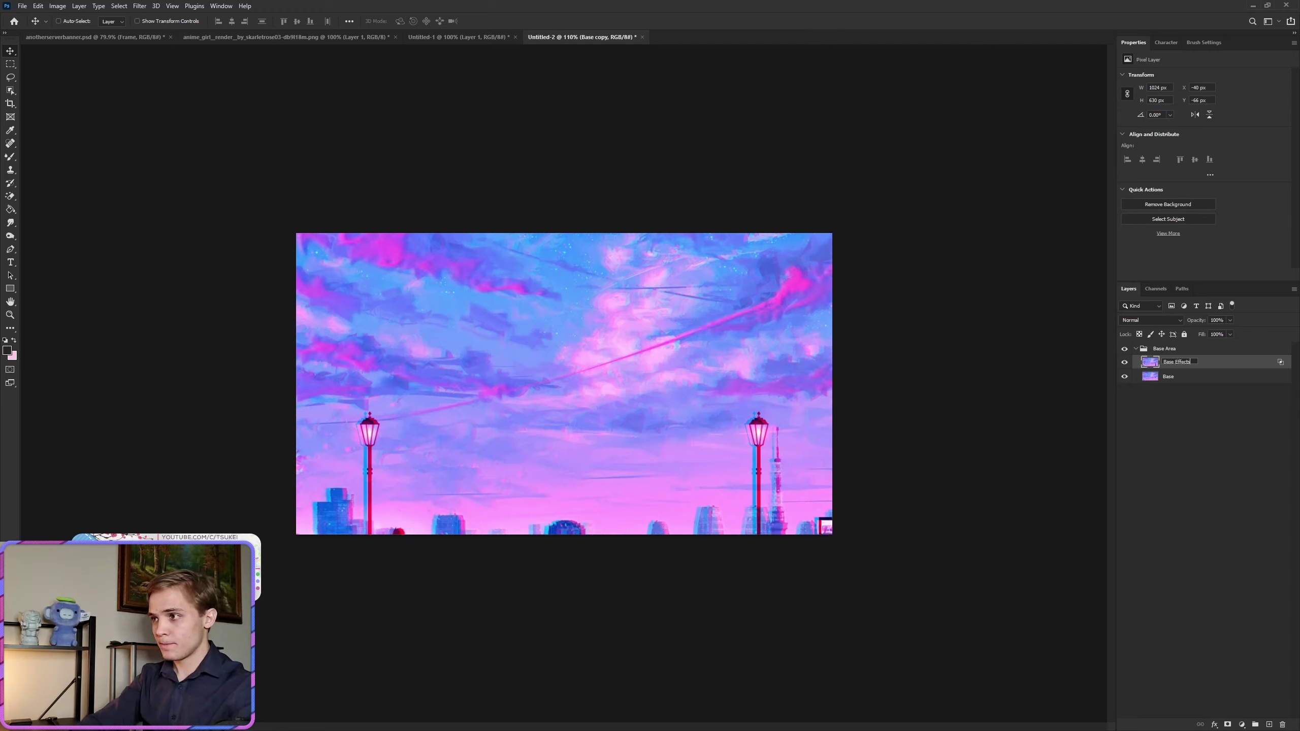
key("Return")
right_click(1177, 362)
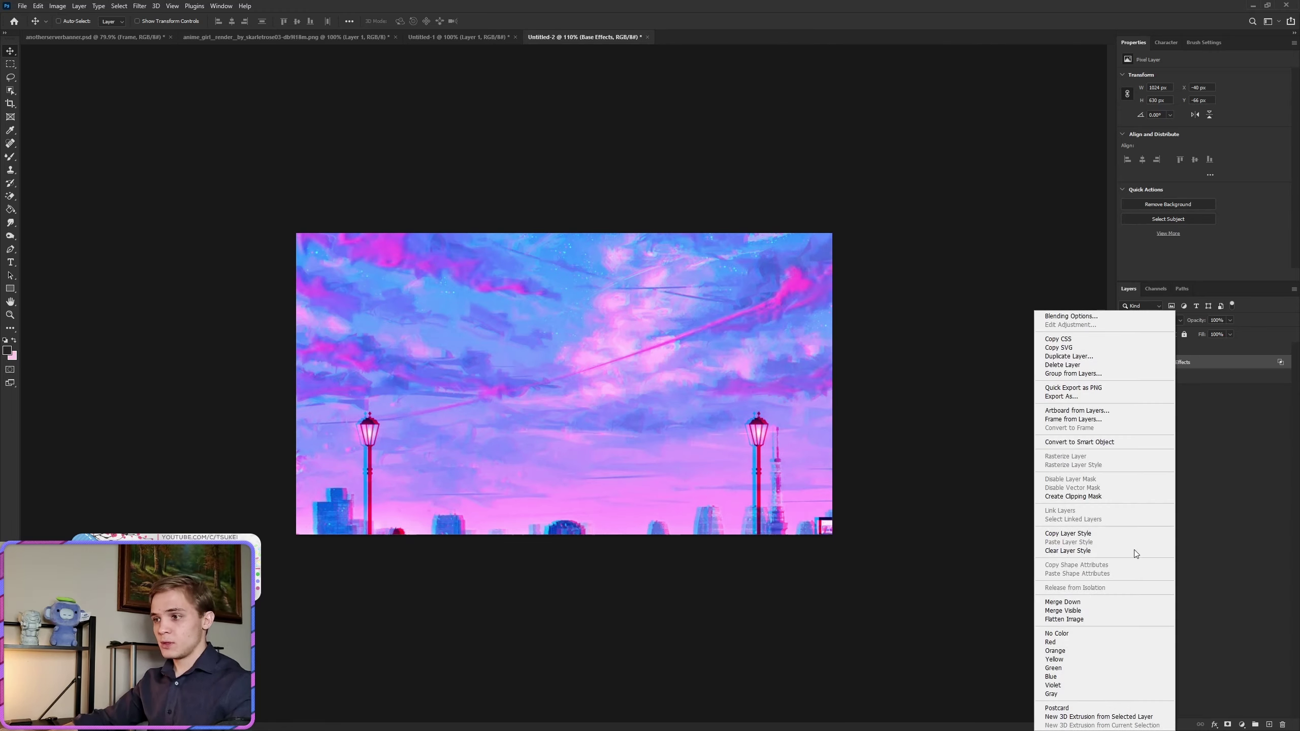
left_click(1093, 603)
left_click(1208, 481)
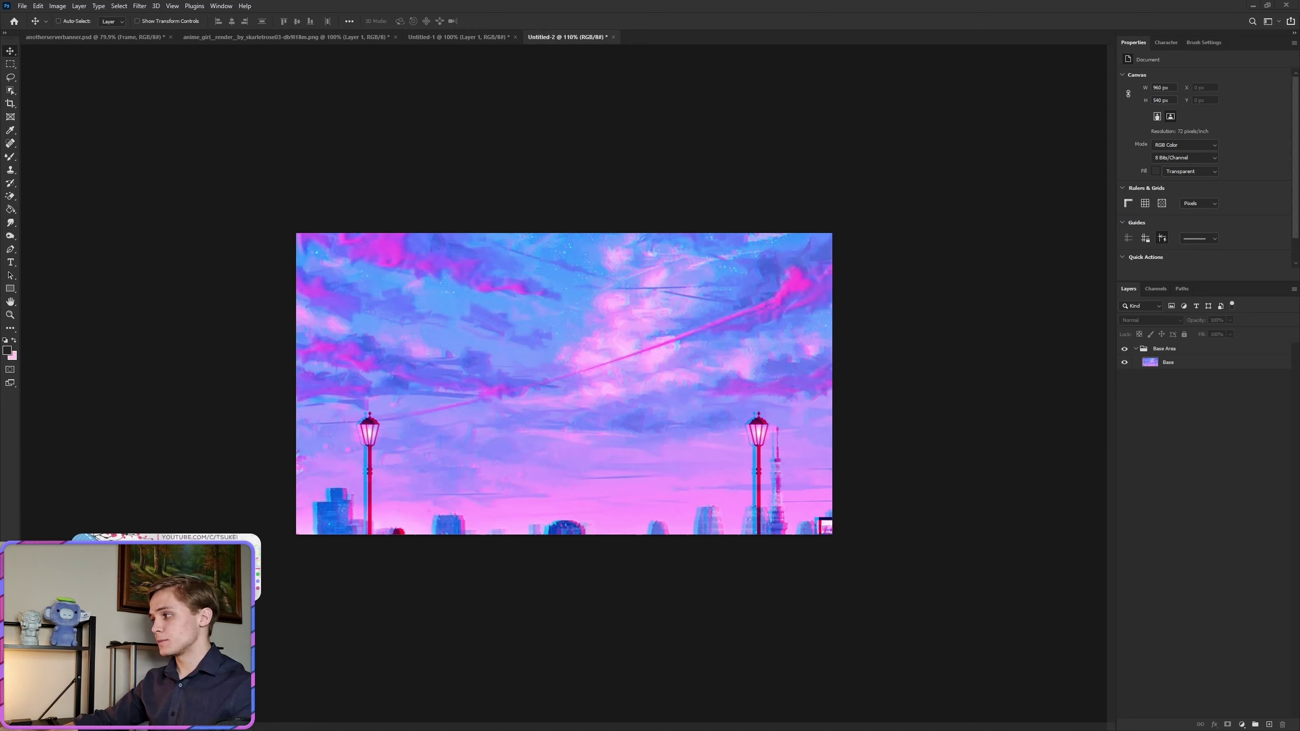
Drag the cherry-blossom branch into the banner and rotate it about -38° along the left edge.
left_click(659, 37)
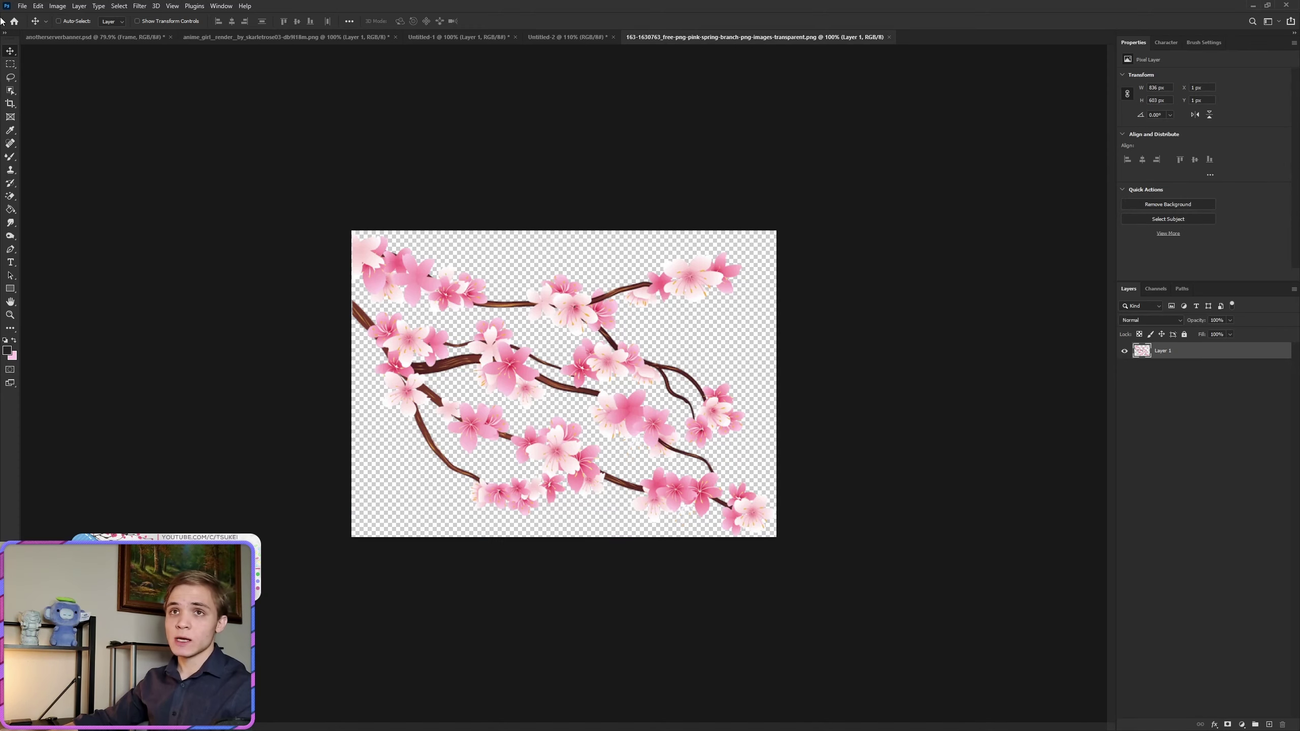
left_click_drag(518, 305, 550, 305)
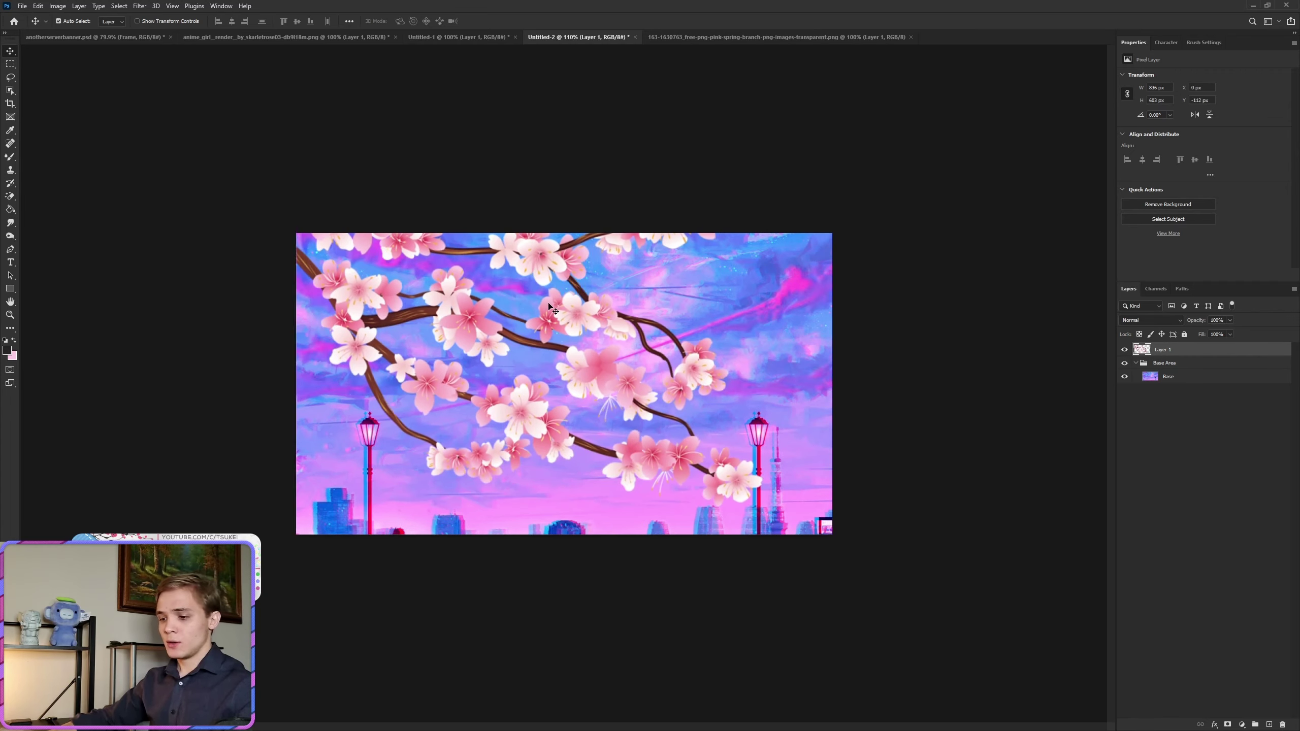
key("ctrl+t")
left_click_drag(772, 163, 463, 123)
left_click_drag(620, 305, 462, 379)
left_click(503, 21)
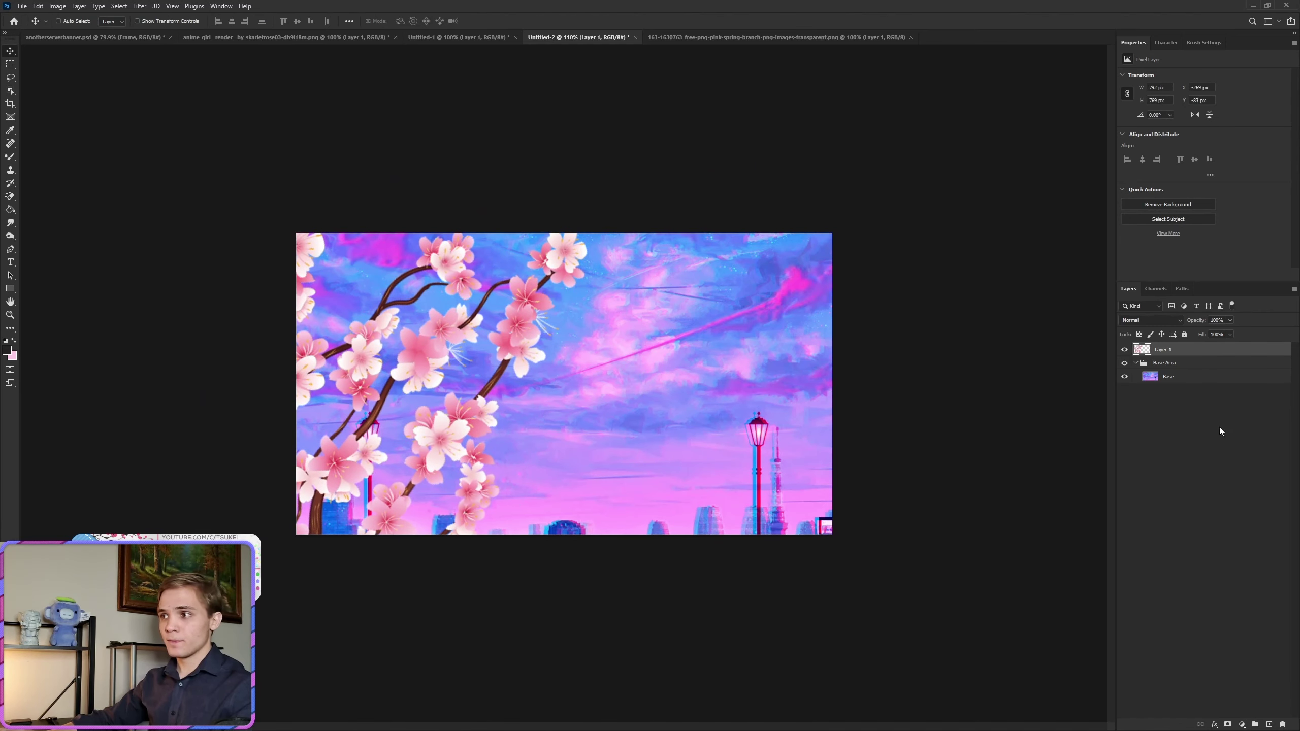
Try a Black & White adjustment on the branch, then undo and cancel it.
left_click(1242, 725)
left_click(1240, 677)
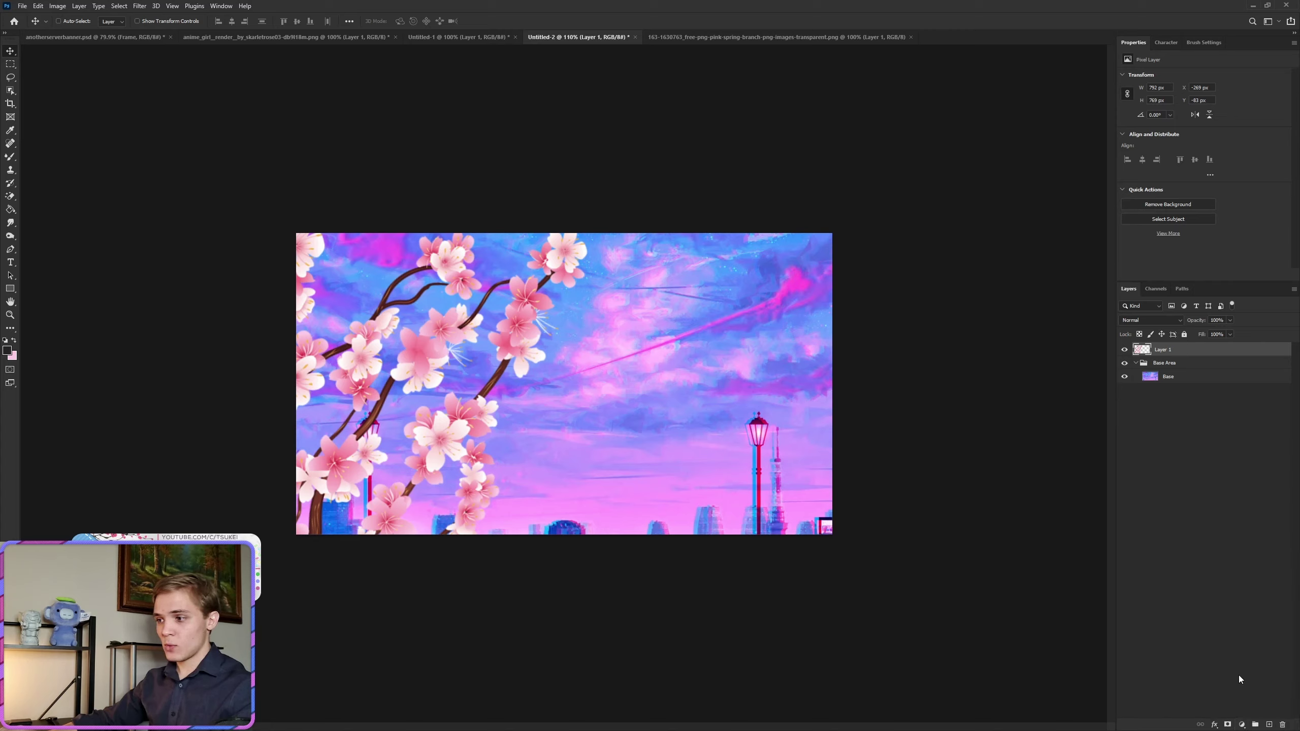
left_click(1242, 725)
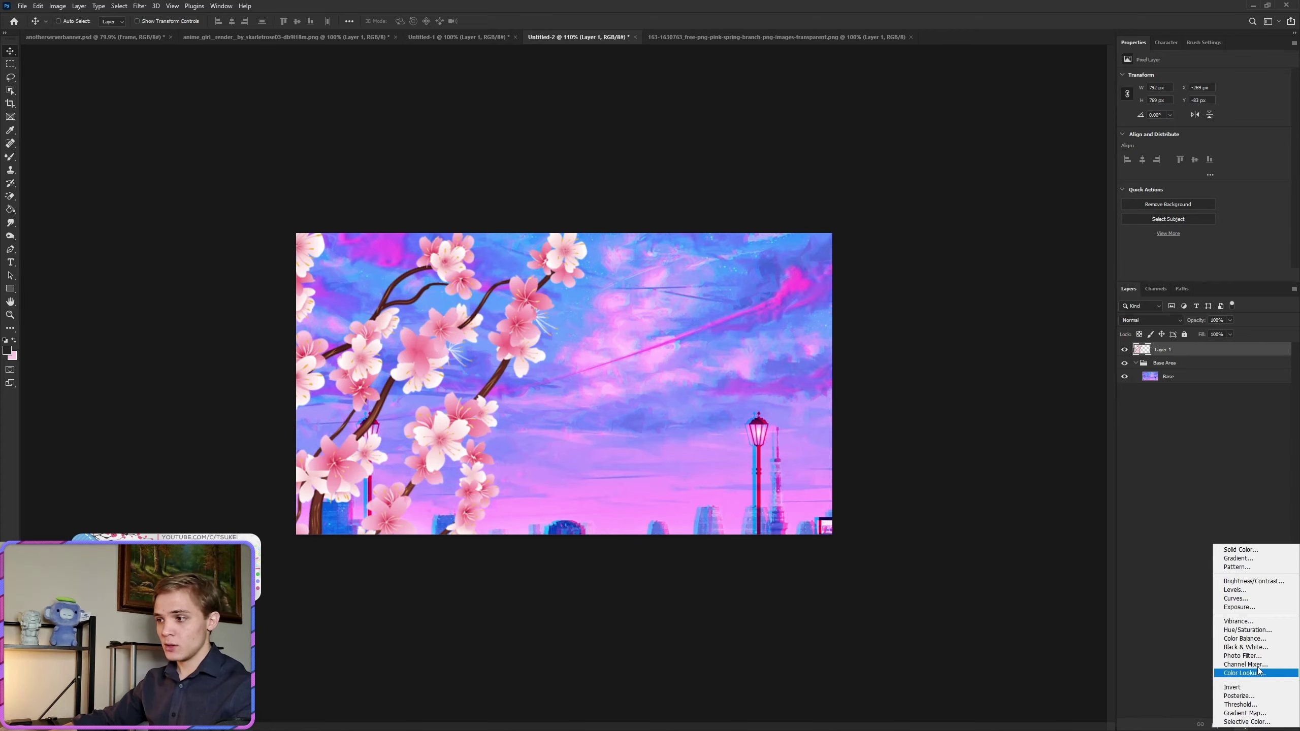
left_click(1249, 651)
key("ctrl+z")
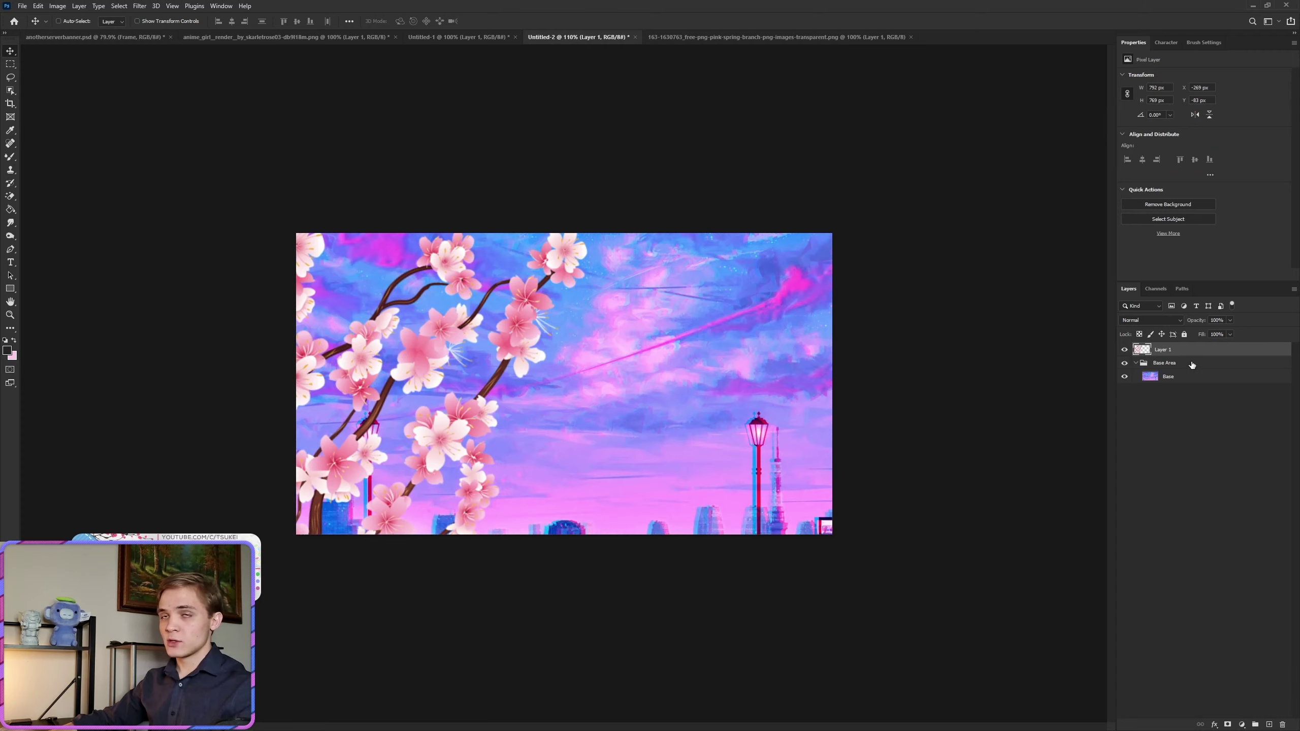
left_click(57, 6)
mouse_move(102, 34)
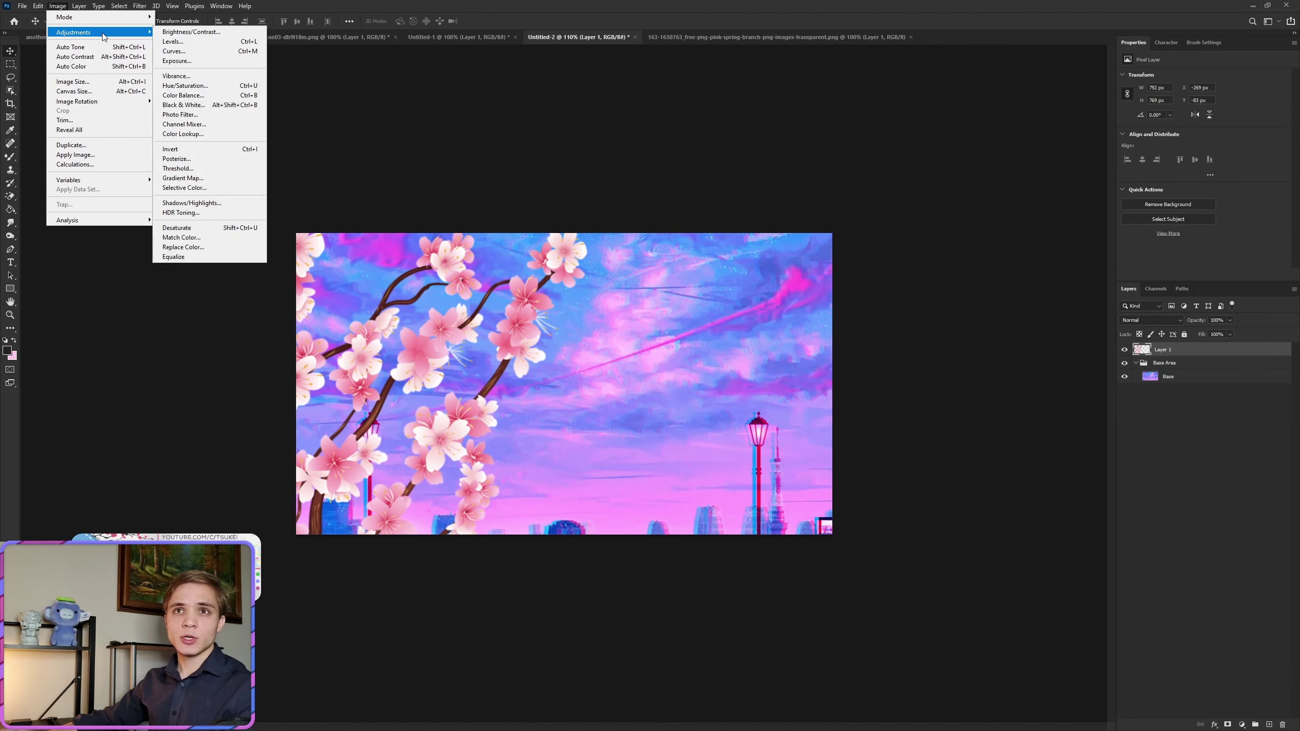
left_click(220, 106)
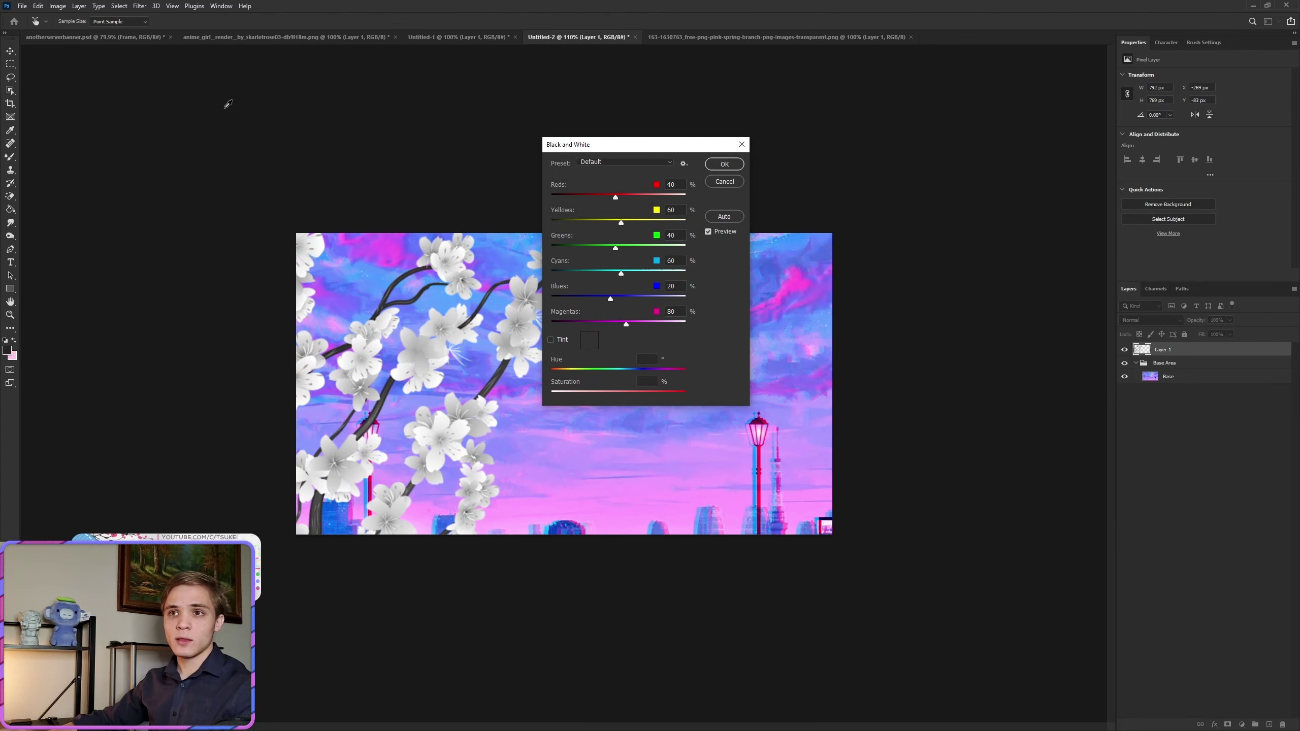
left_click(725, 182)
Add a Black & White adjustment layer clipped to the branch and merge it into Layer 1.
left_click(1243, 725)
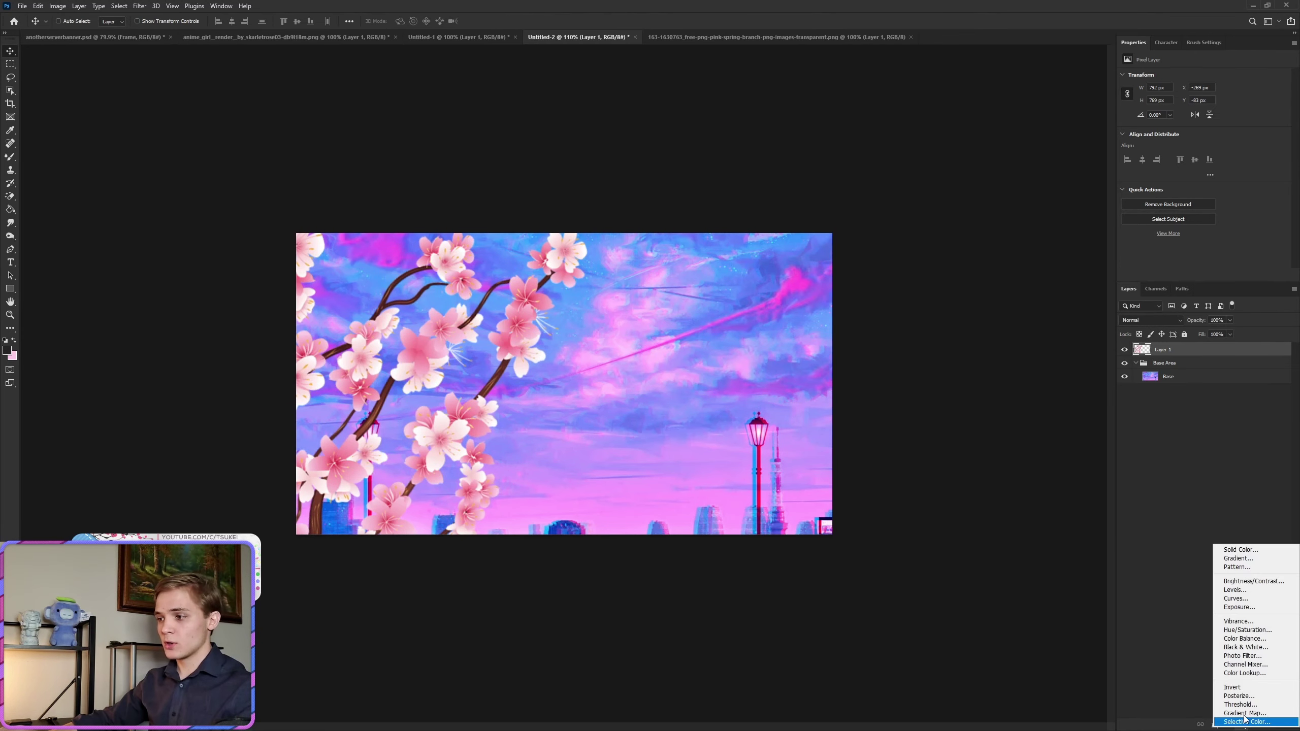
left_click(1245, 648)
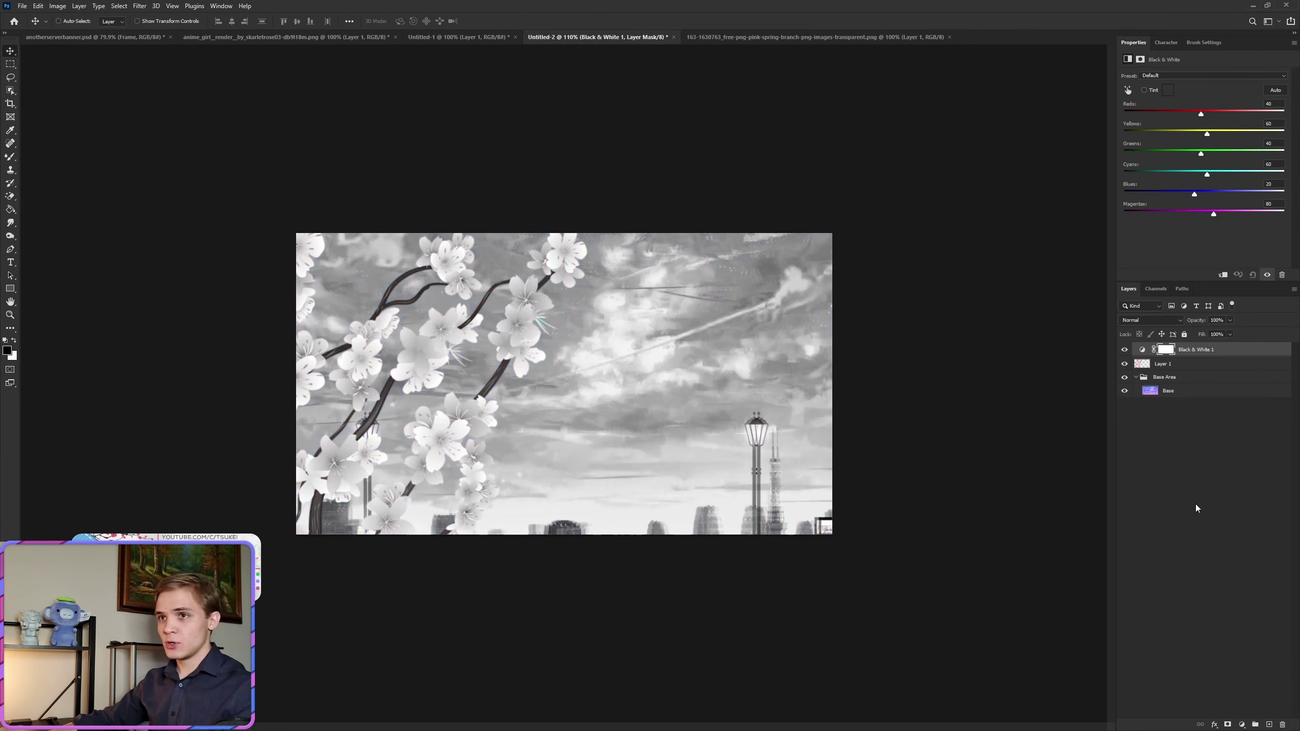
left_click(1186, 356, "alt")
right_click(1190, 357)
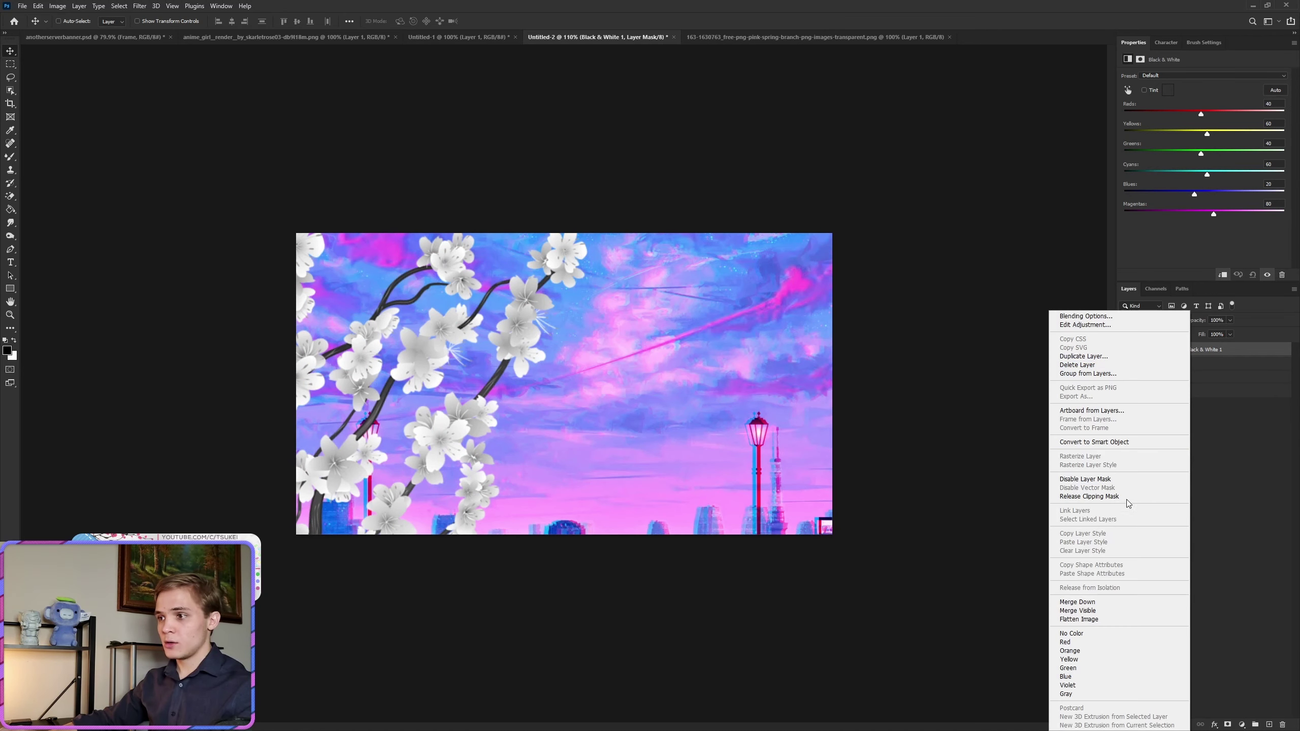
left_click(1105, 602)
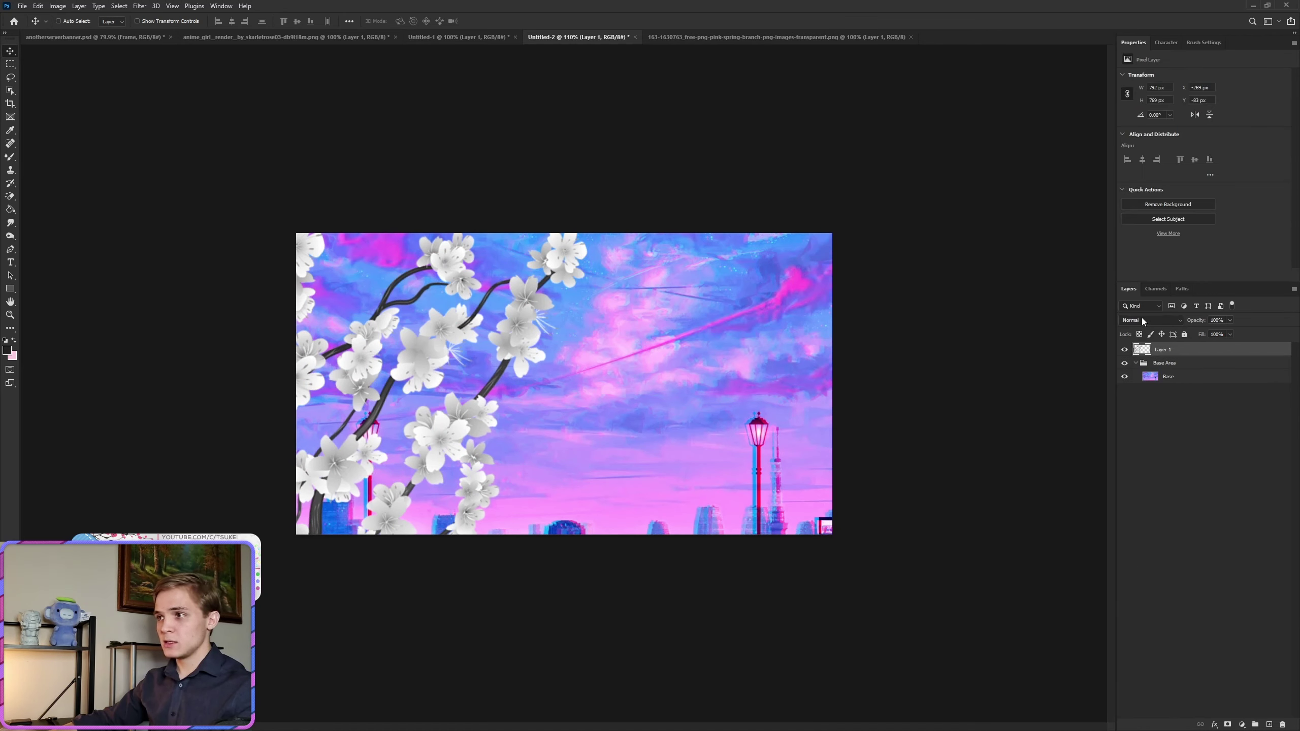
Set the branch to Luminosity blending and move it into the Base Area group.
left_click(1143, 321)
left_click(1135, 565)
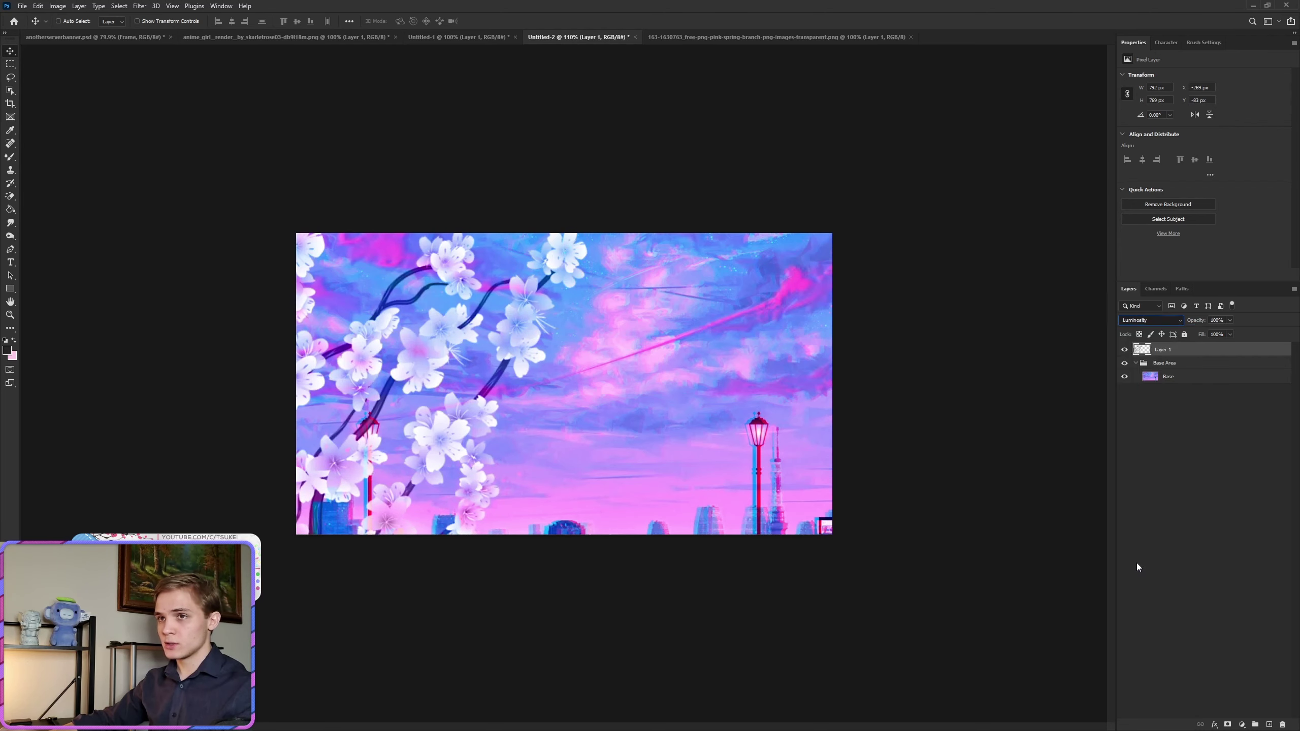
left_click_drag(1174, 354, 1166, 371)
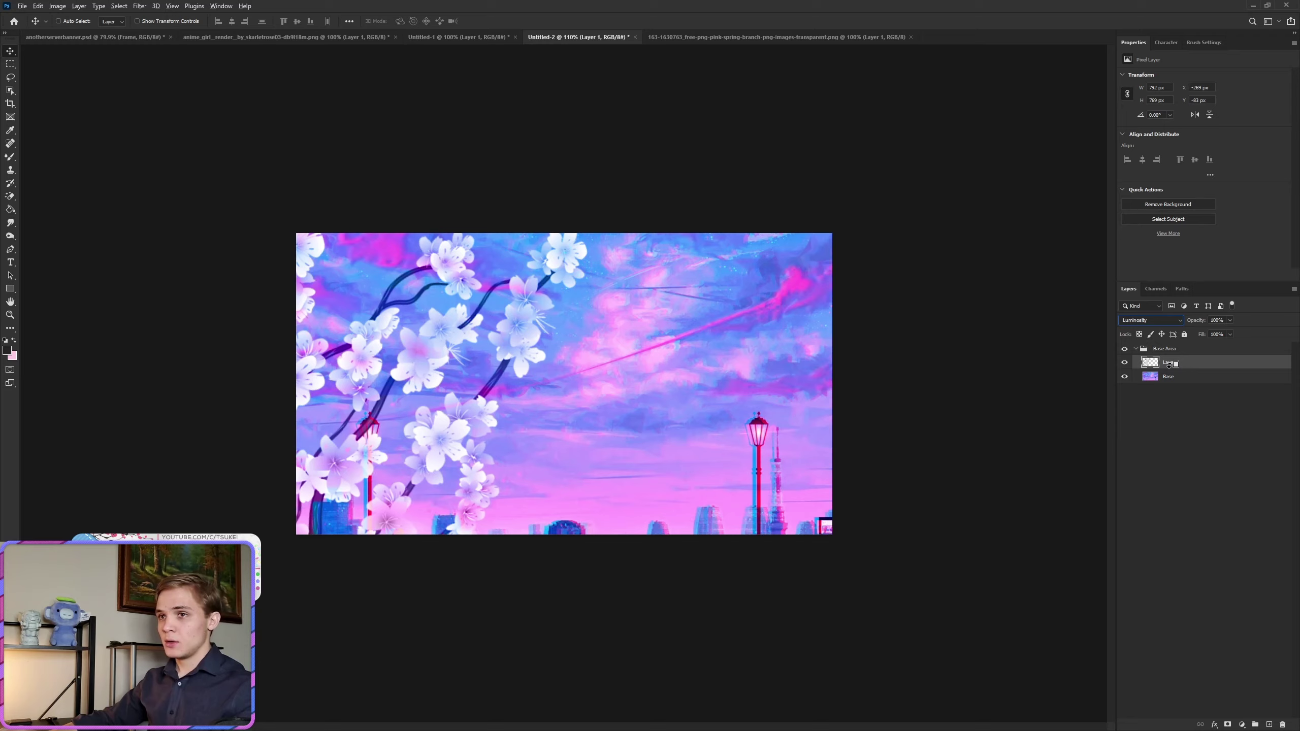
Clip the branch to Base, rename it Left Branch, and label Base Area blue.
left_click(1169, 368, "alt")
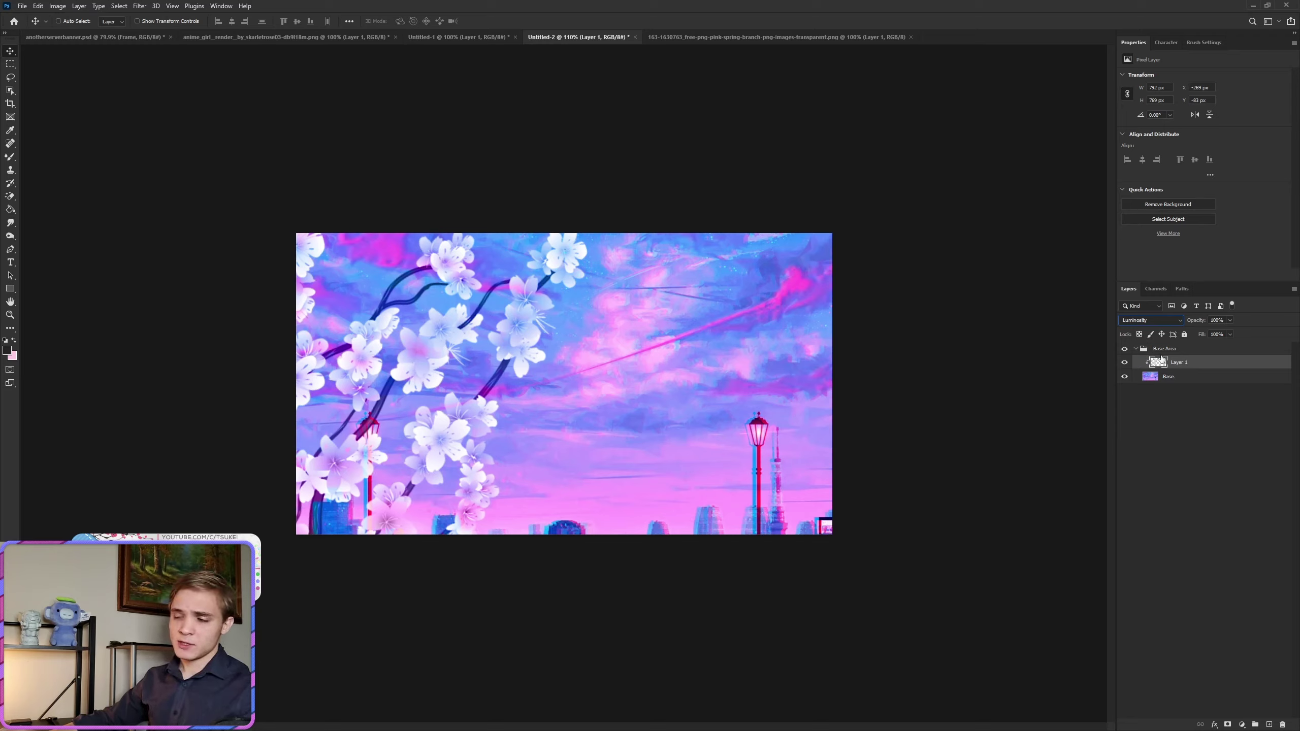
double_click(1178, 362)
type("Lef")
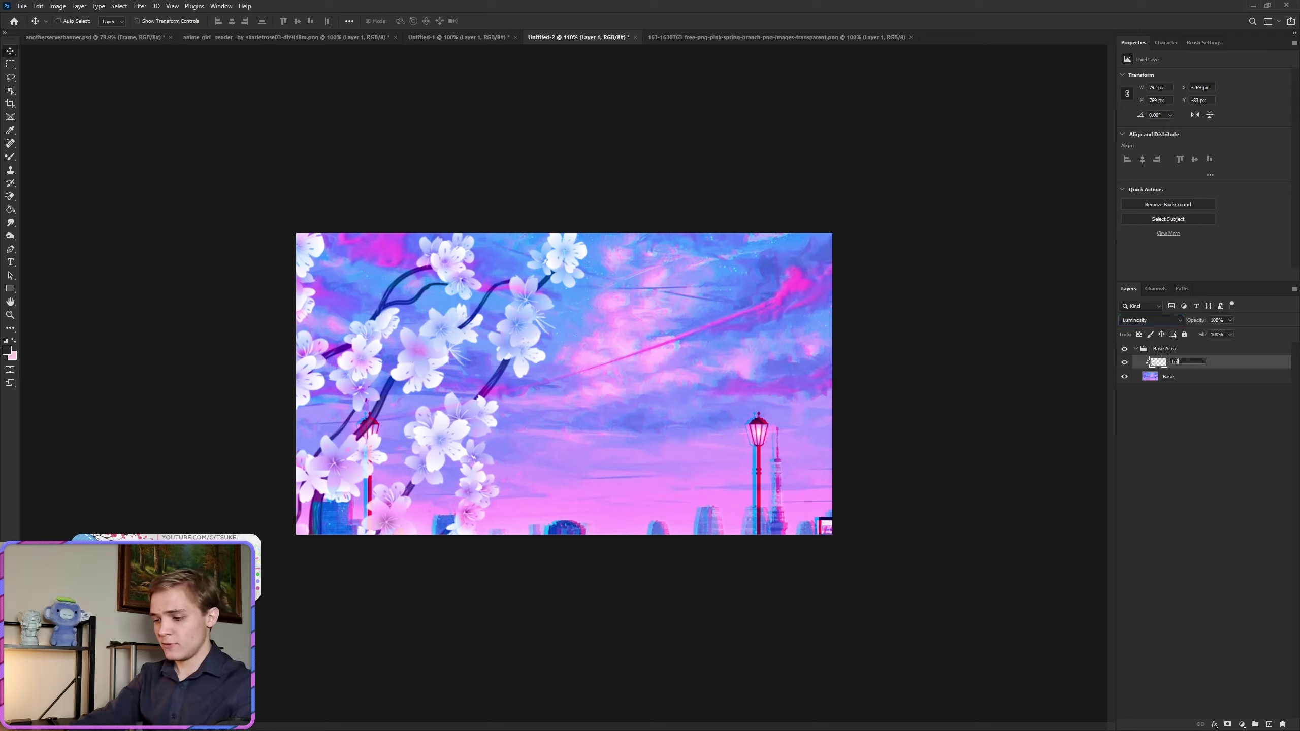
type("t Brandh")
key("Return")
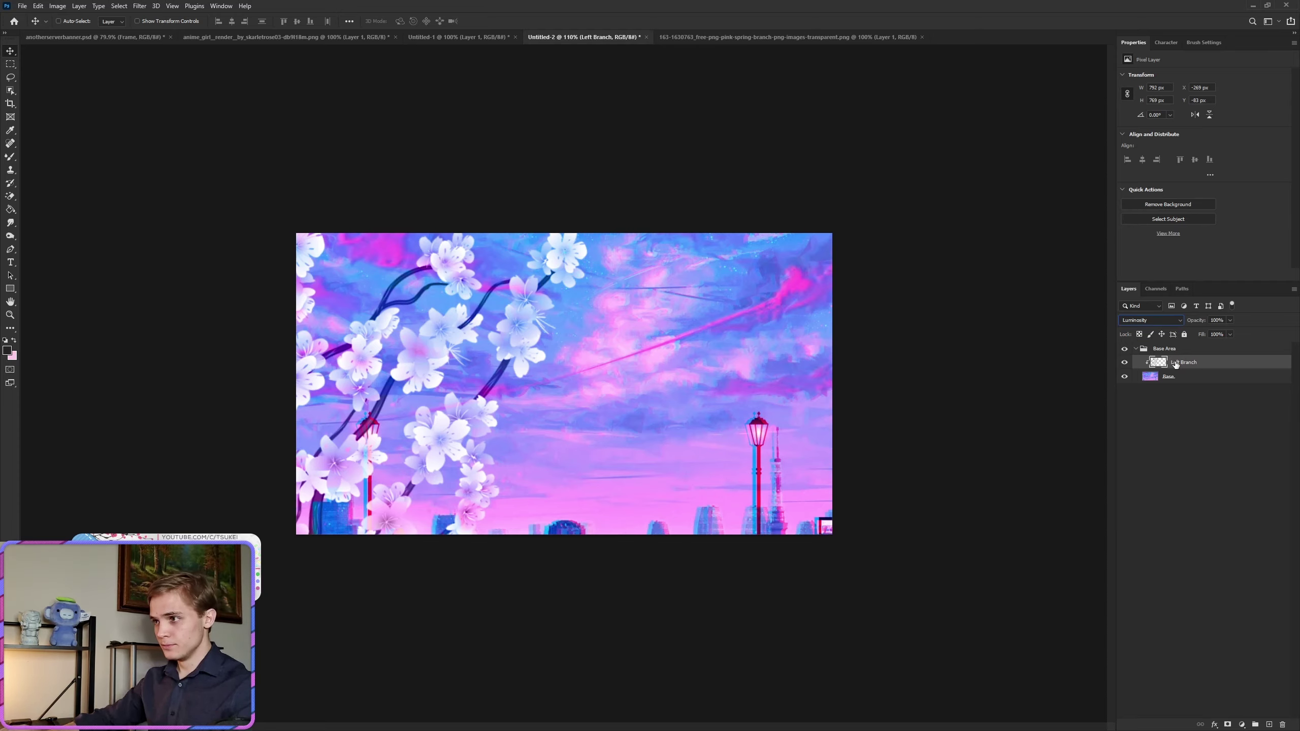
right_click(1127, 350)
left_click(1142, 420)
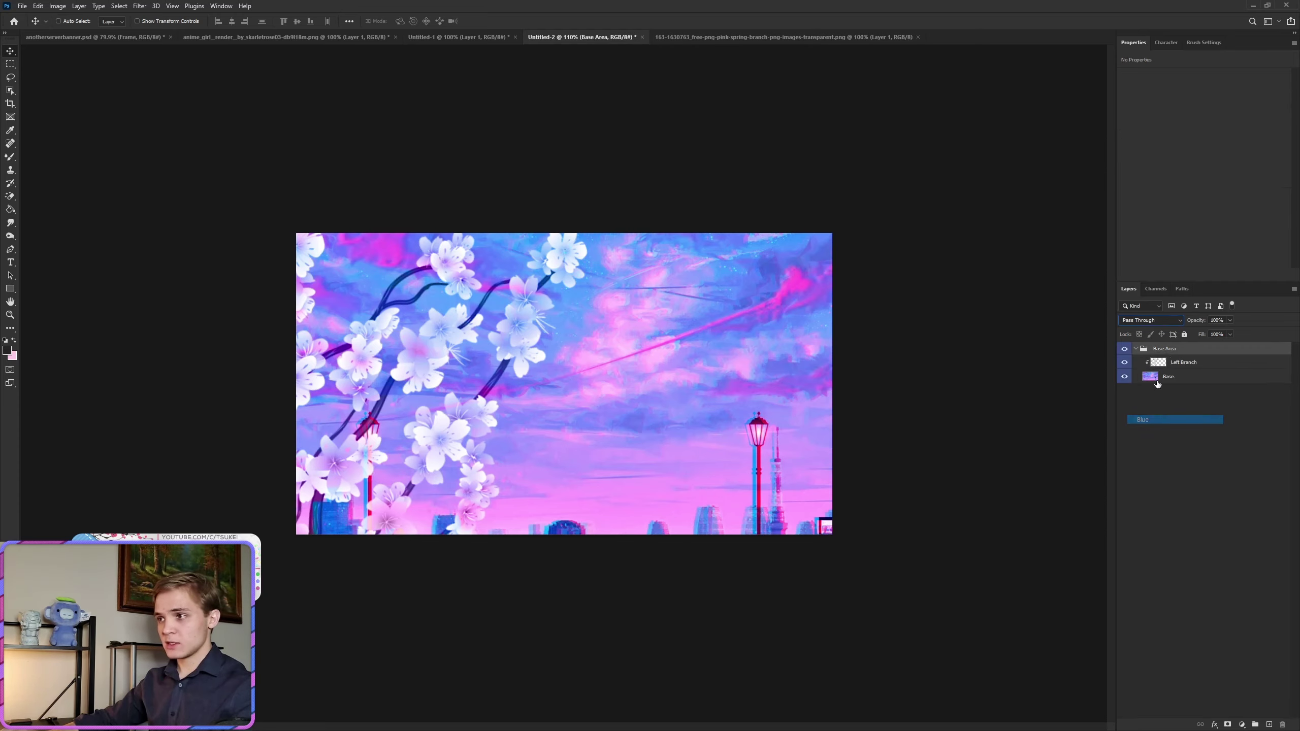
Reposition the Left Branch about 30 px right and 21 px down.
left_click(1177, 365)
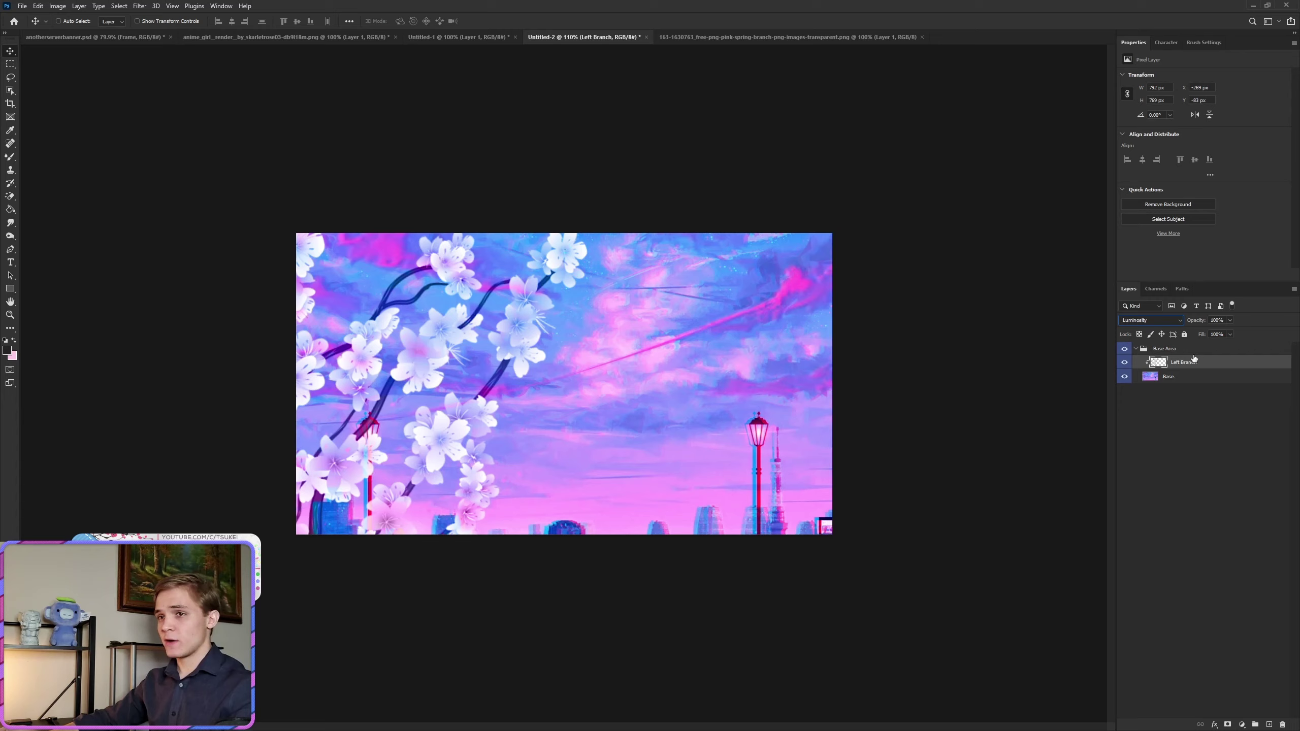
mouse_move(473, 342)
left_mouse_down()
mouse_move(473, 326)
mouse_move(456, 338)
left_mouse_up()
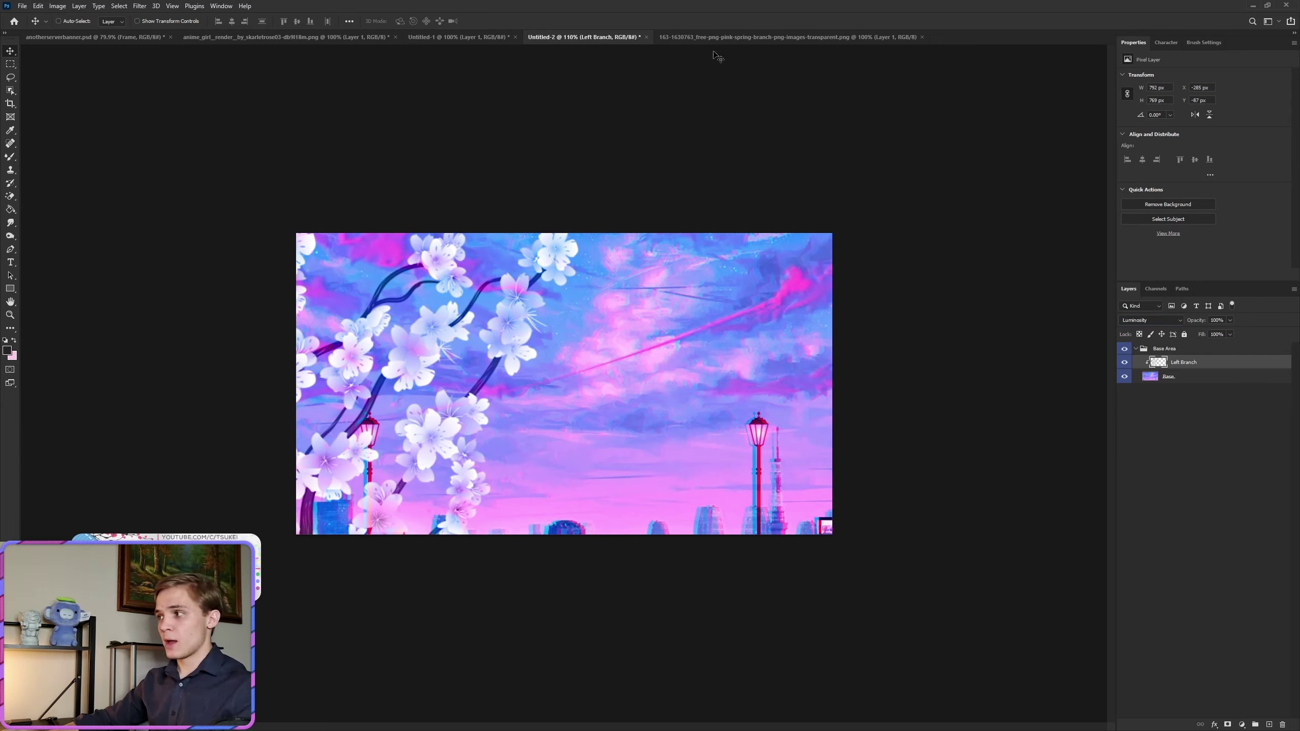
left_click_drag(435, 375, 443, 387)
Duplicate Left Branch as Right Branch, rotate it to -105° and scale it to about 77%.
key("ctrl+j")
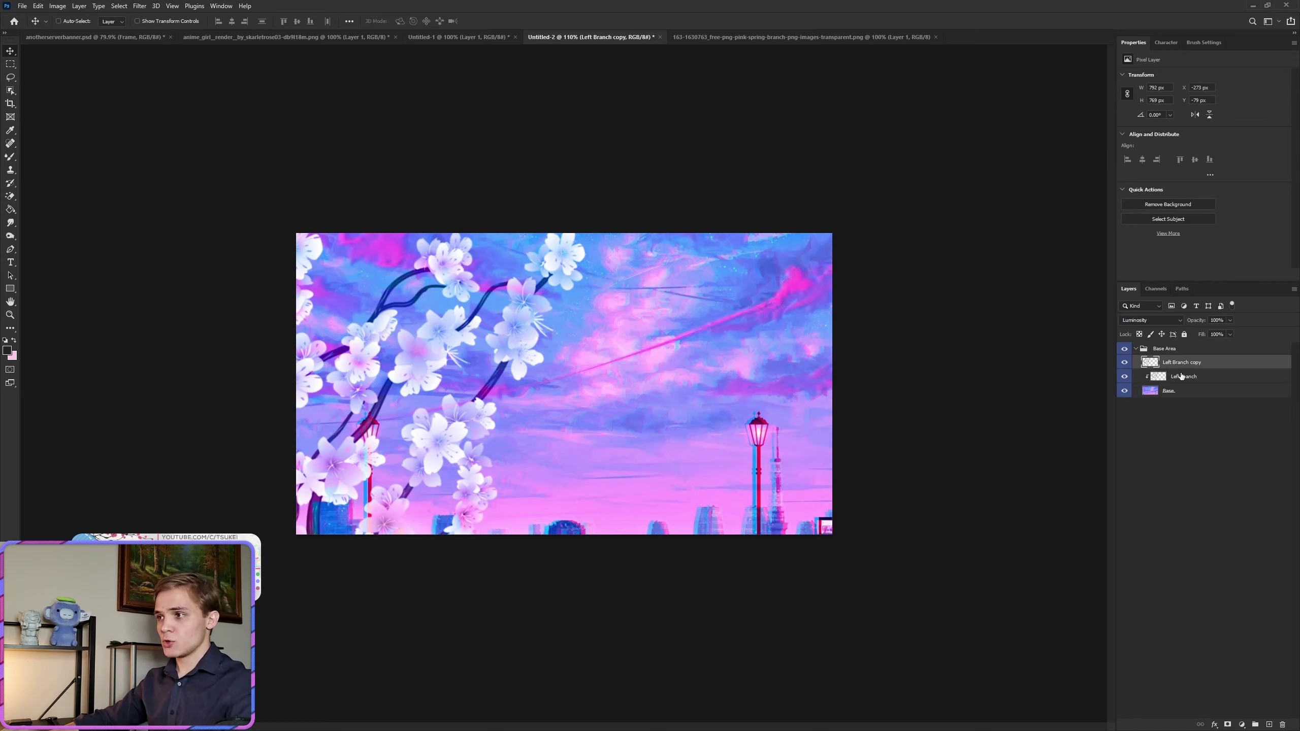
double_click(1186, 362)
type("Ri")
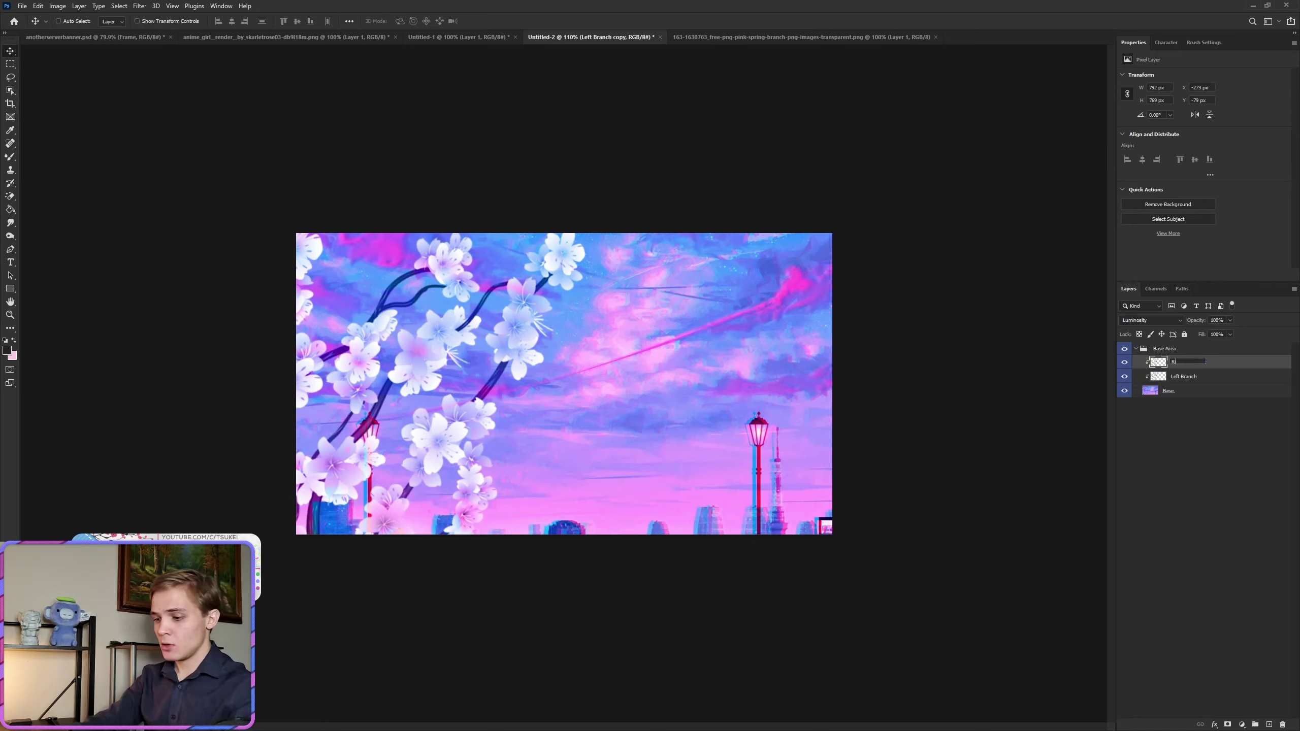
type("ght Branch")
key("Return")
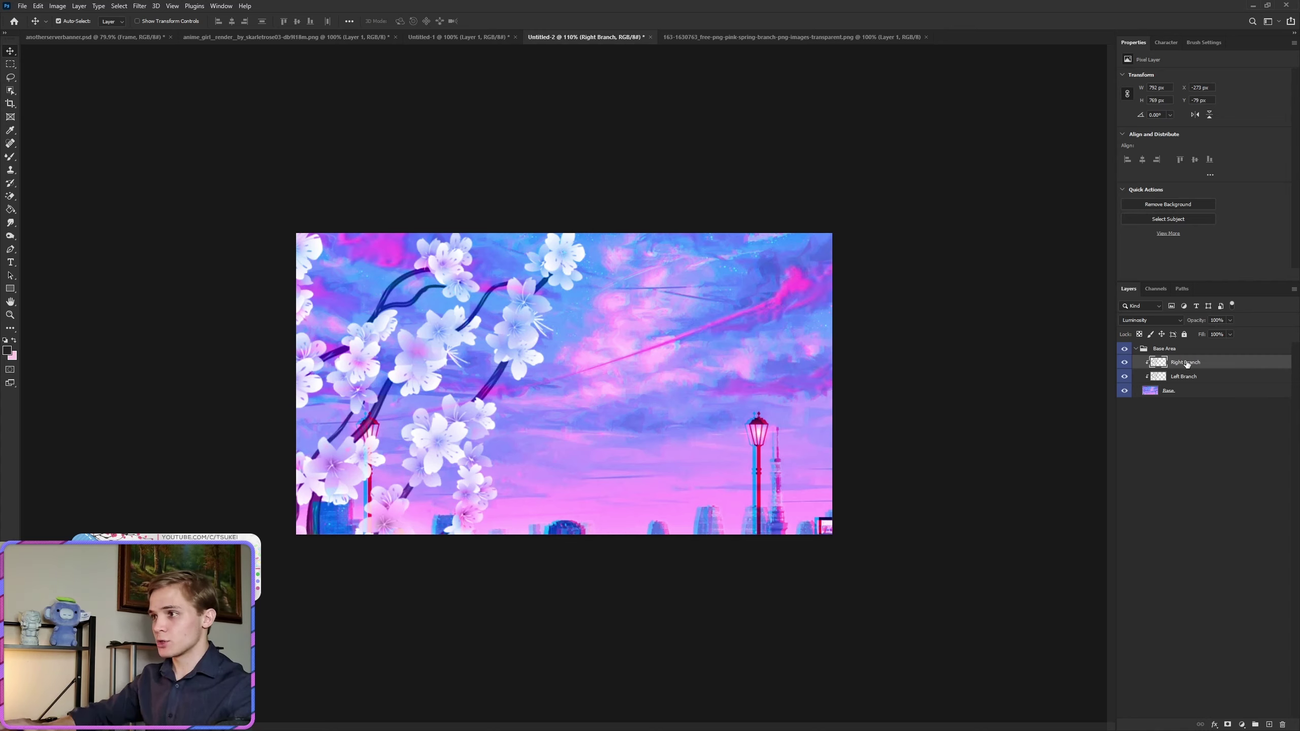
key("ctrl+t")
left_click_drag(599, 160, 121, 169)
left_click_drag(453, 386, 865, 484)
left_click_drag(1033, 209, 870, 362)
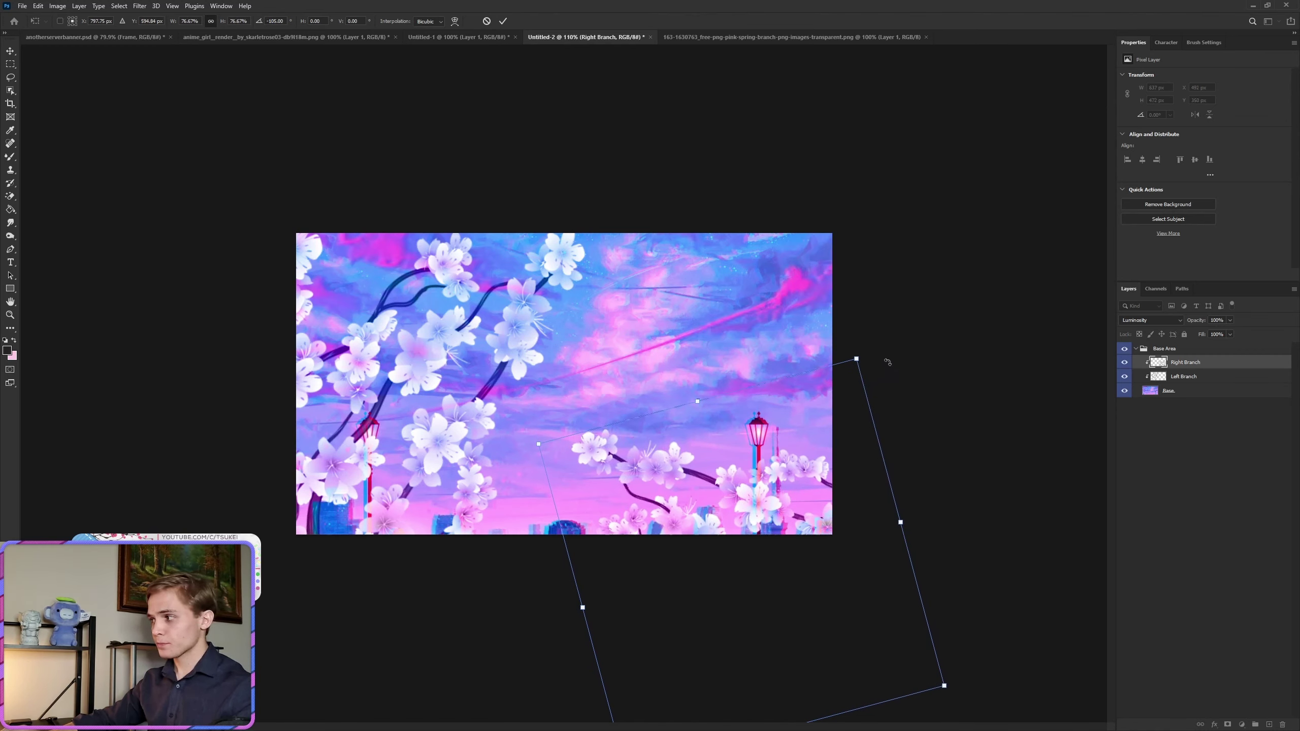
left_click_drag(875, 279, 794, 284)
left_click_drag(807, 504, 665, 266)
left_click(503, 21)
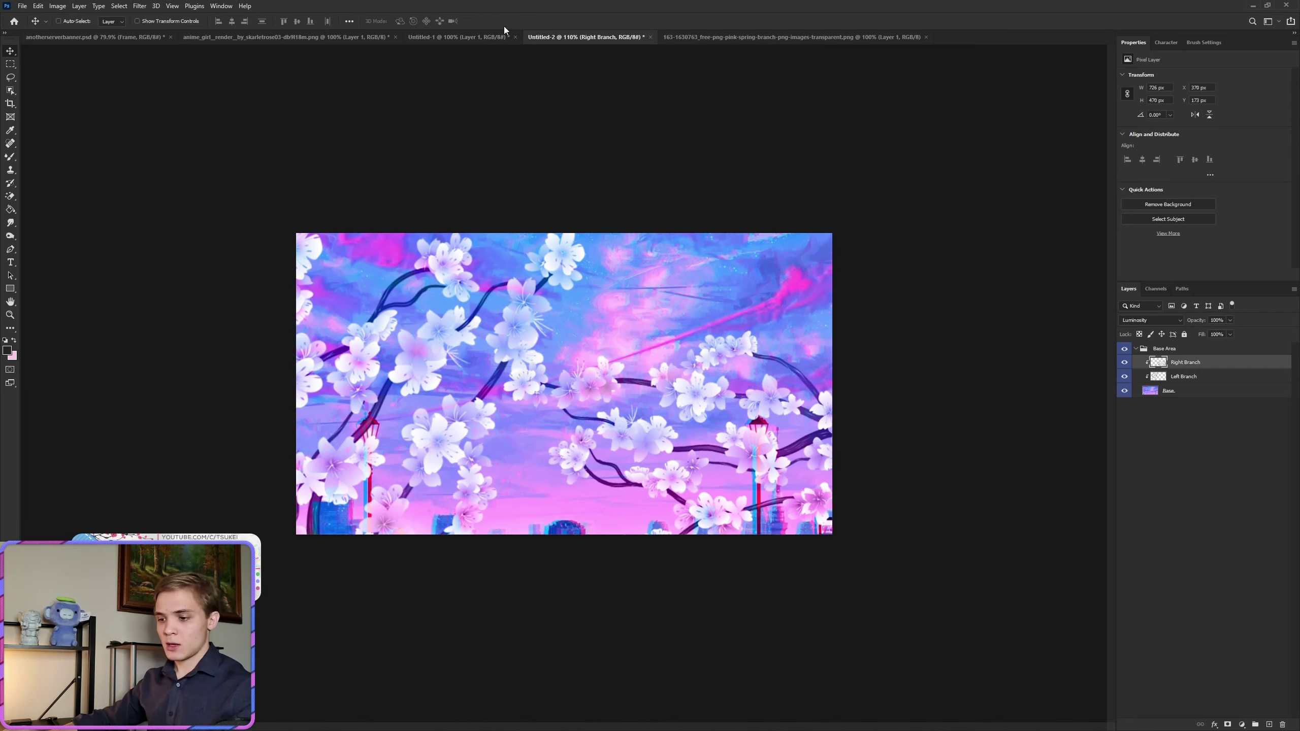
Flip the Right Branch vertically and move it upward.
key("ctrl+t")
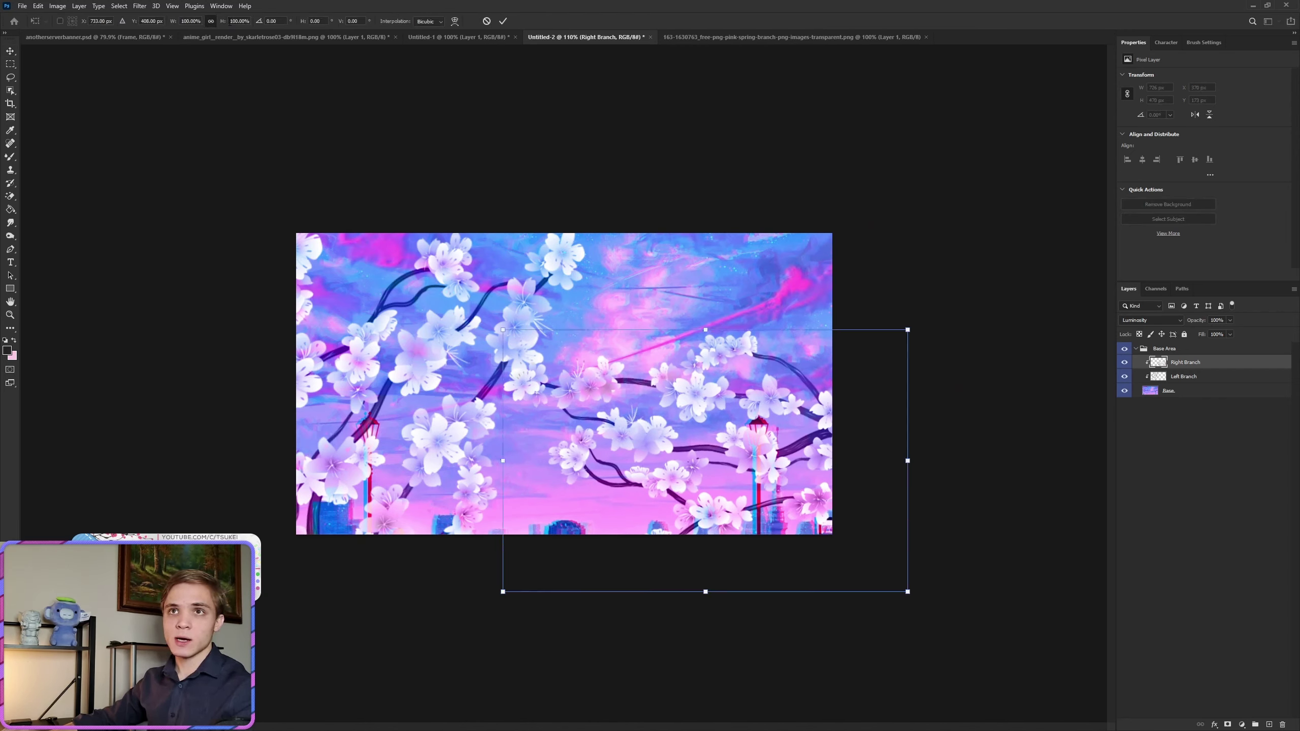
type("-")
key("Return")
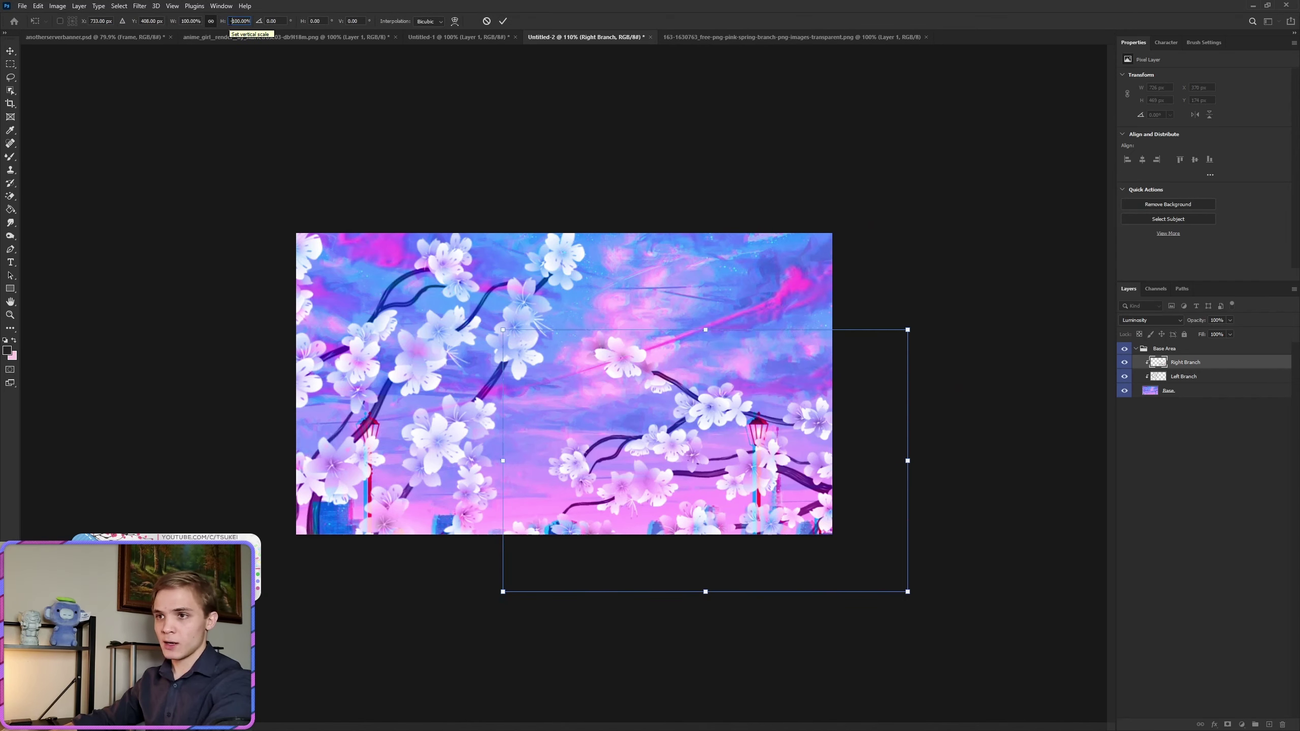
left_click(504, 22)
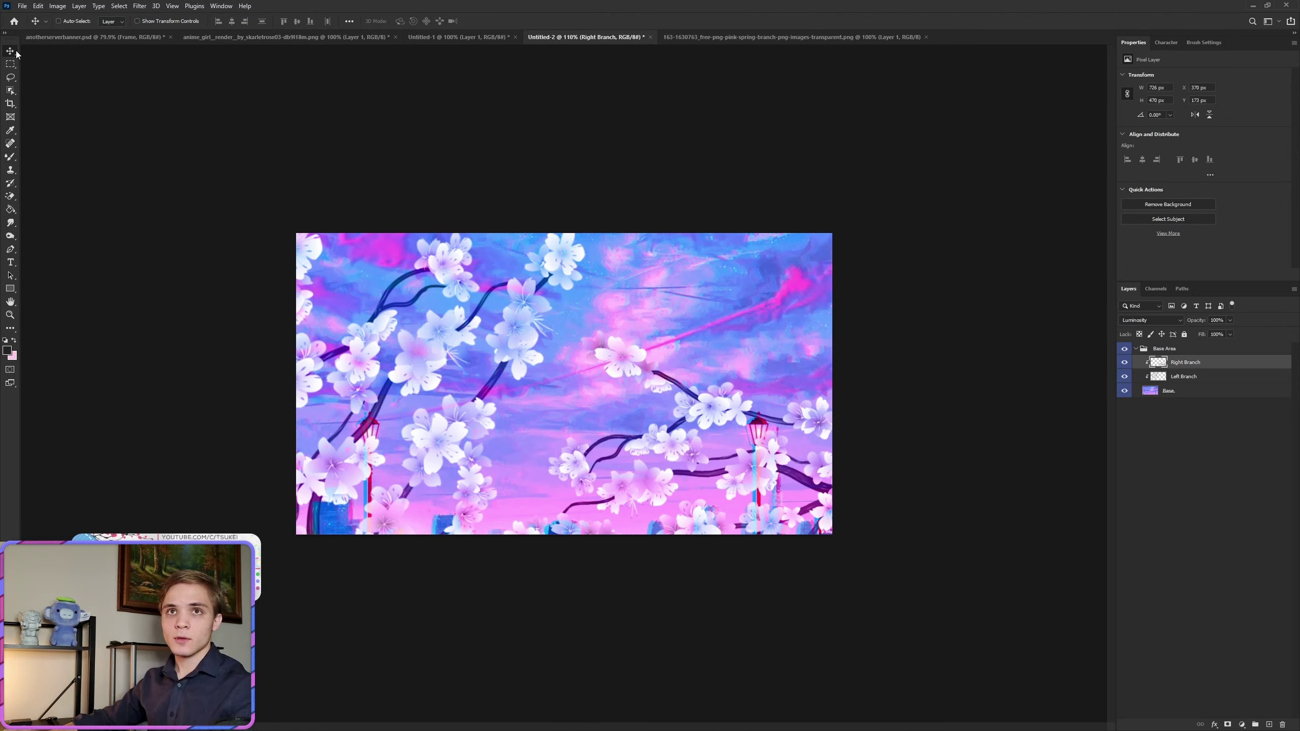
left_click_drag(842, 512, 891, 499)
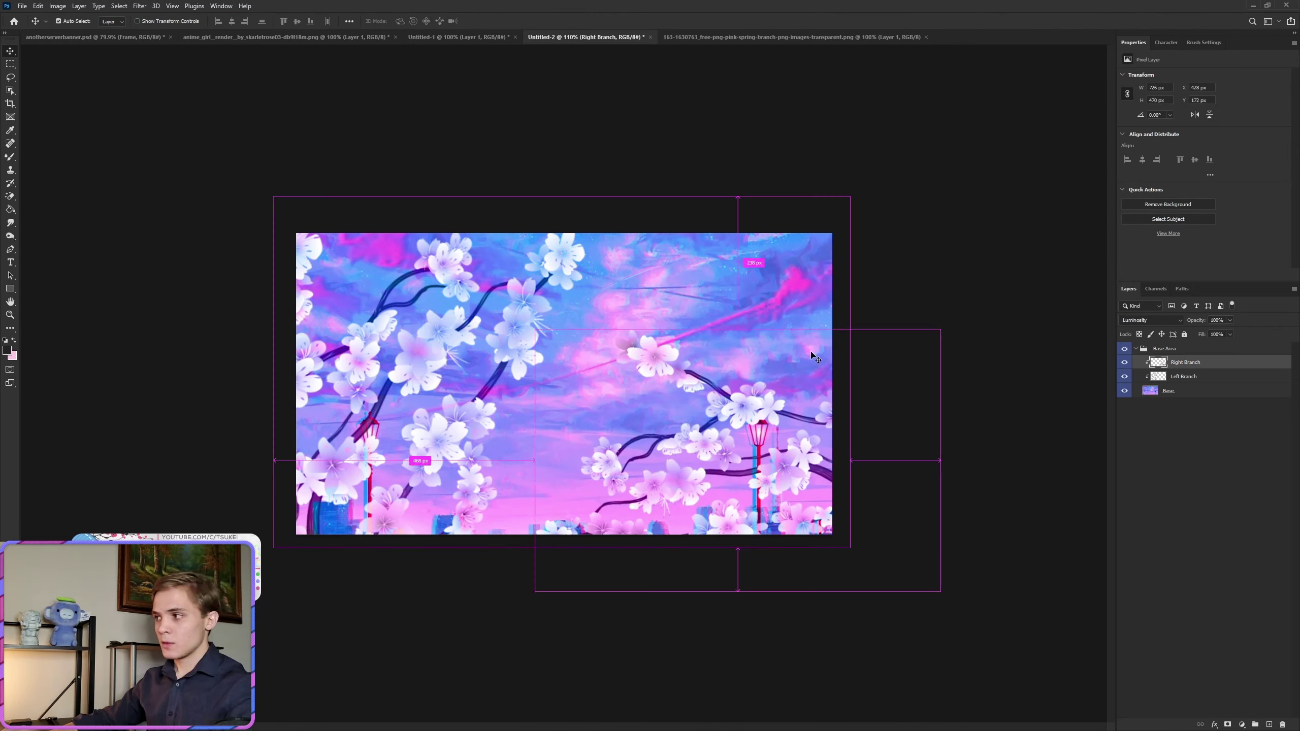
Tilt the Right Branch about 25° and shift it down-right into the lower-right corner.
key("ctrl+t")
left_click_drag(948, 326, 985, 429)
left_click_drag(705, 417, 792, 478)
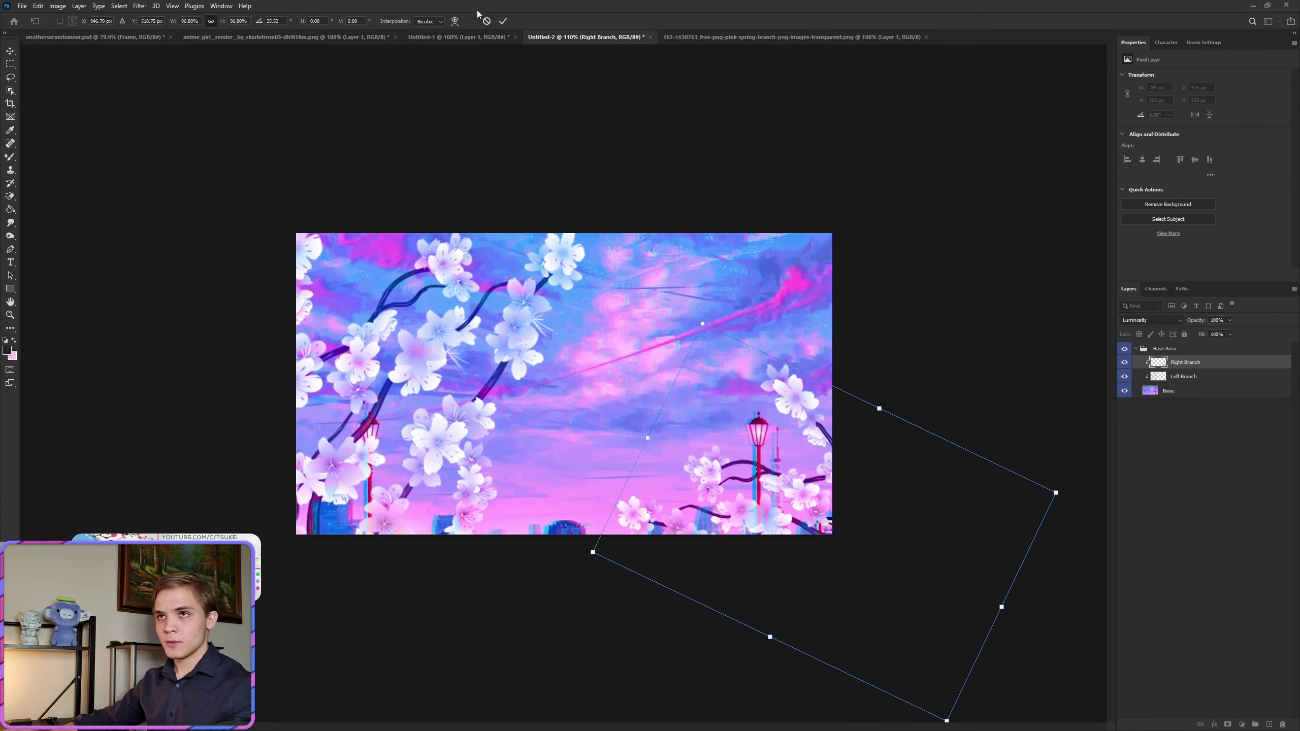
left_click(503, 21)
key("ctrl+plus")
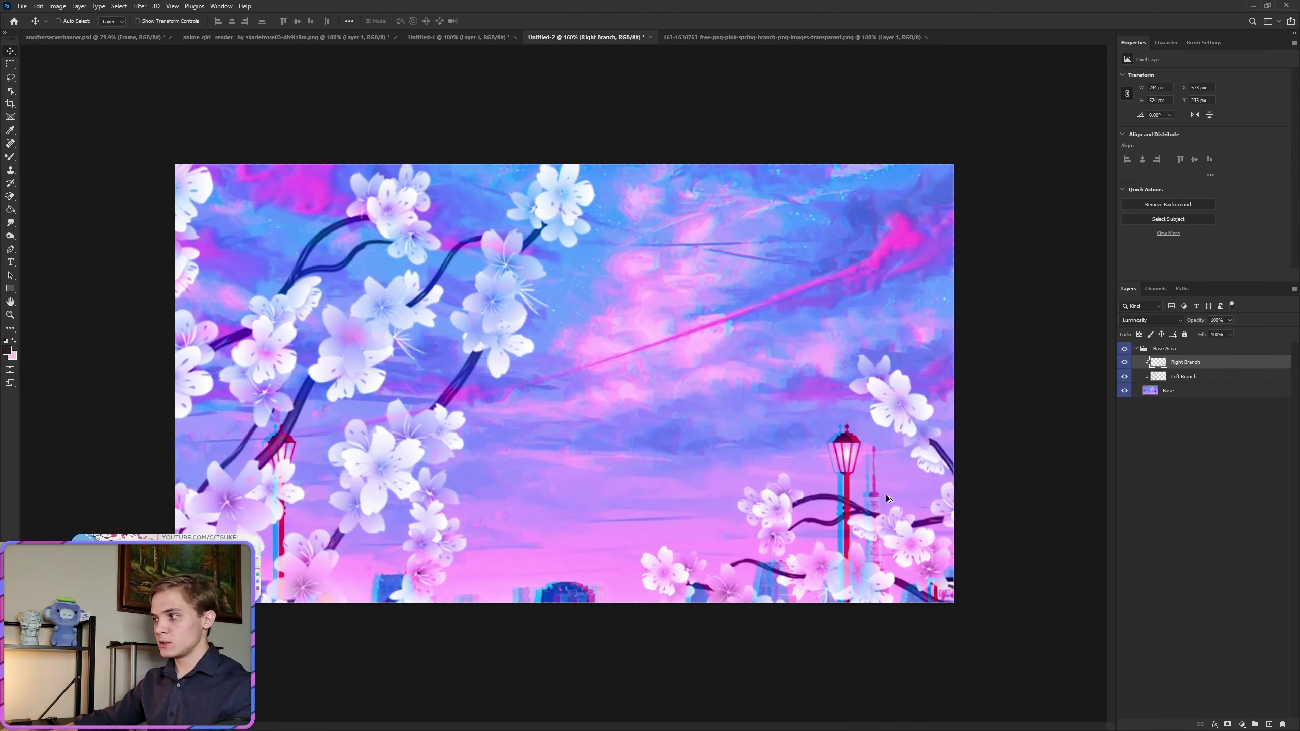
key("ctrl+0")
scroll(978, 547, "down", 5)
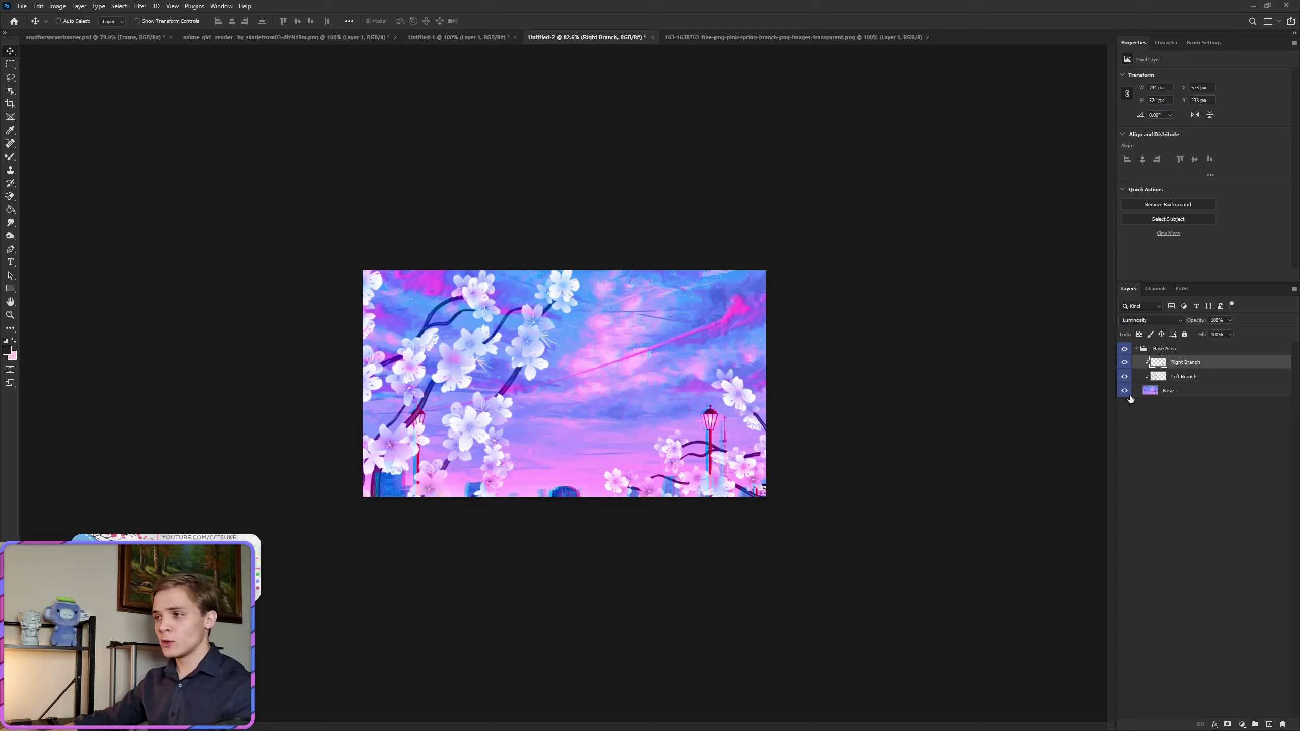
Collapse Base Area and create a new group named Character holding an empty layer.
left_click(1136, 349)
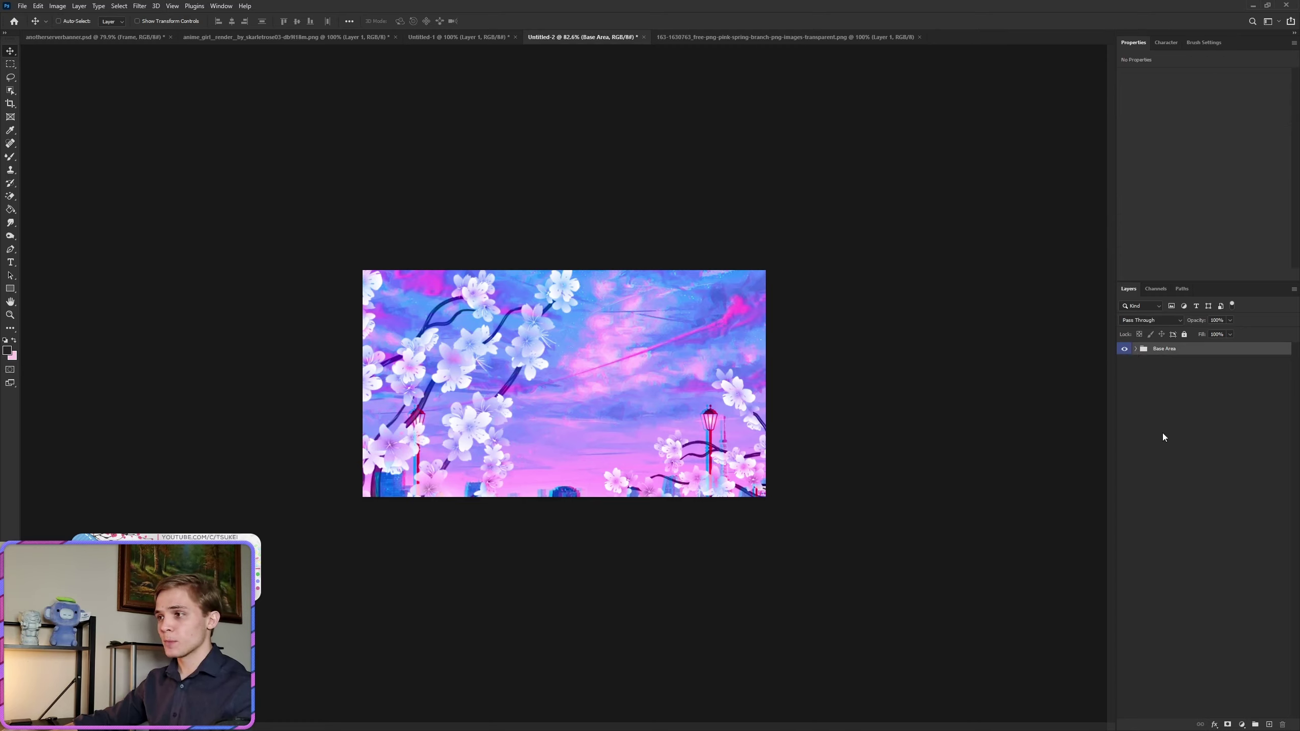
left_click(1270, 725)
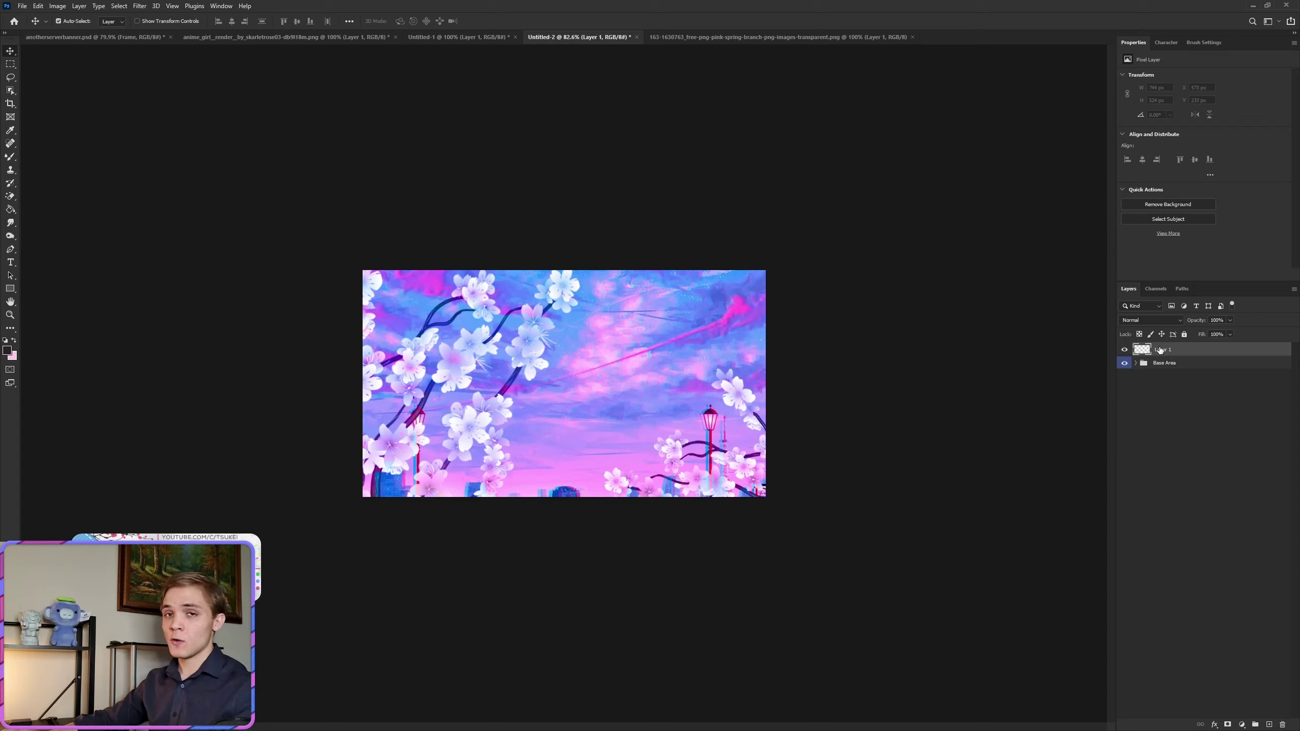
key("ctrl+g")
double_click(1162, 348)
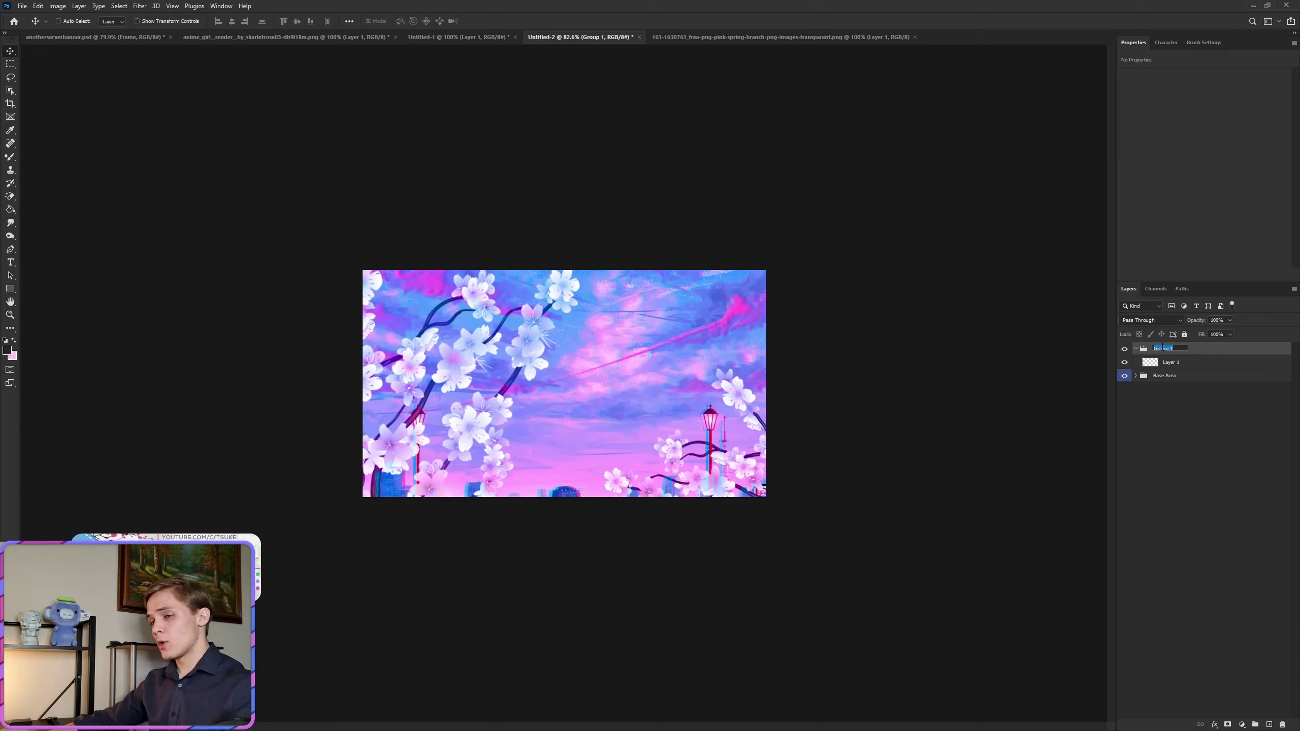
type("Character")
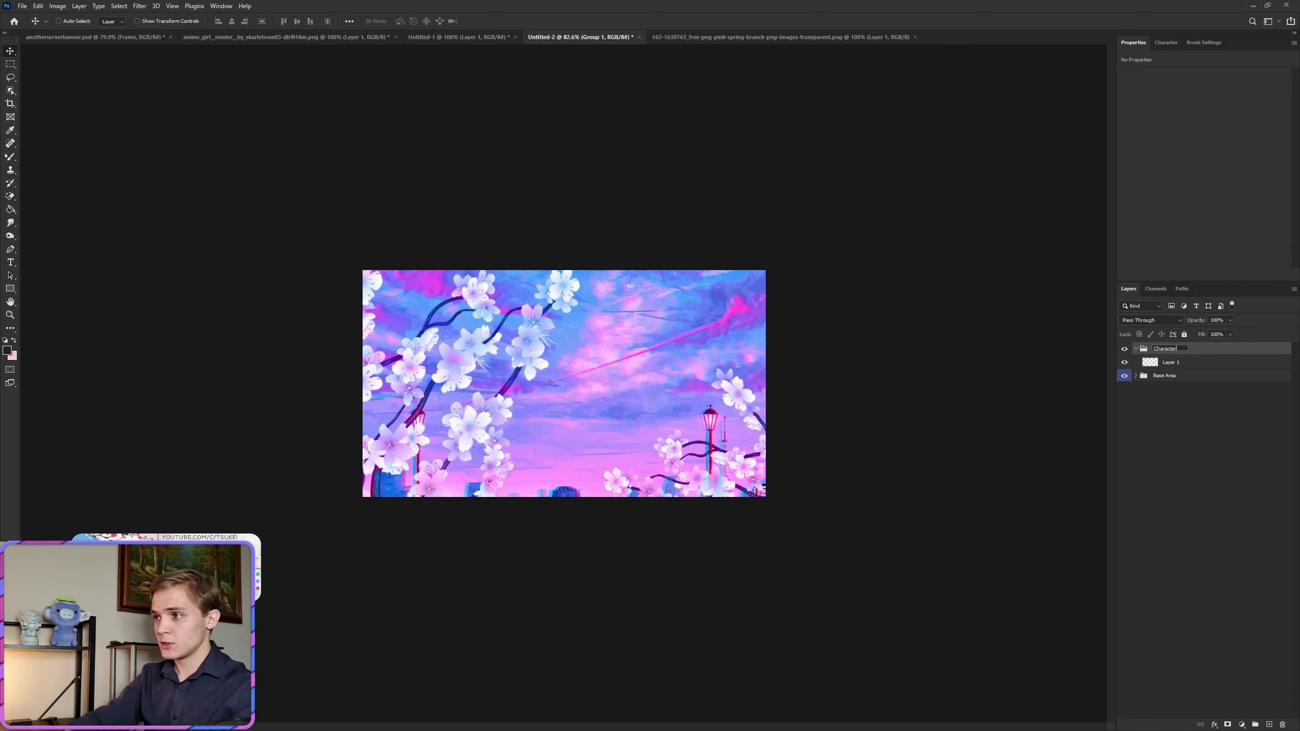
key("Return")
left_click(1171, 362)
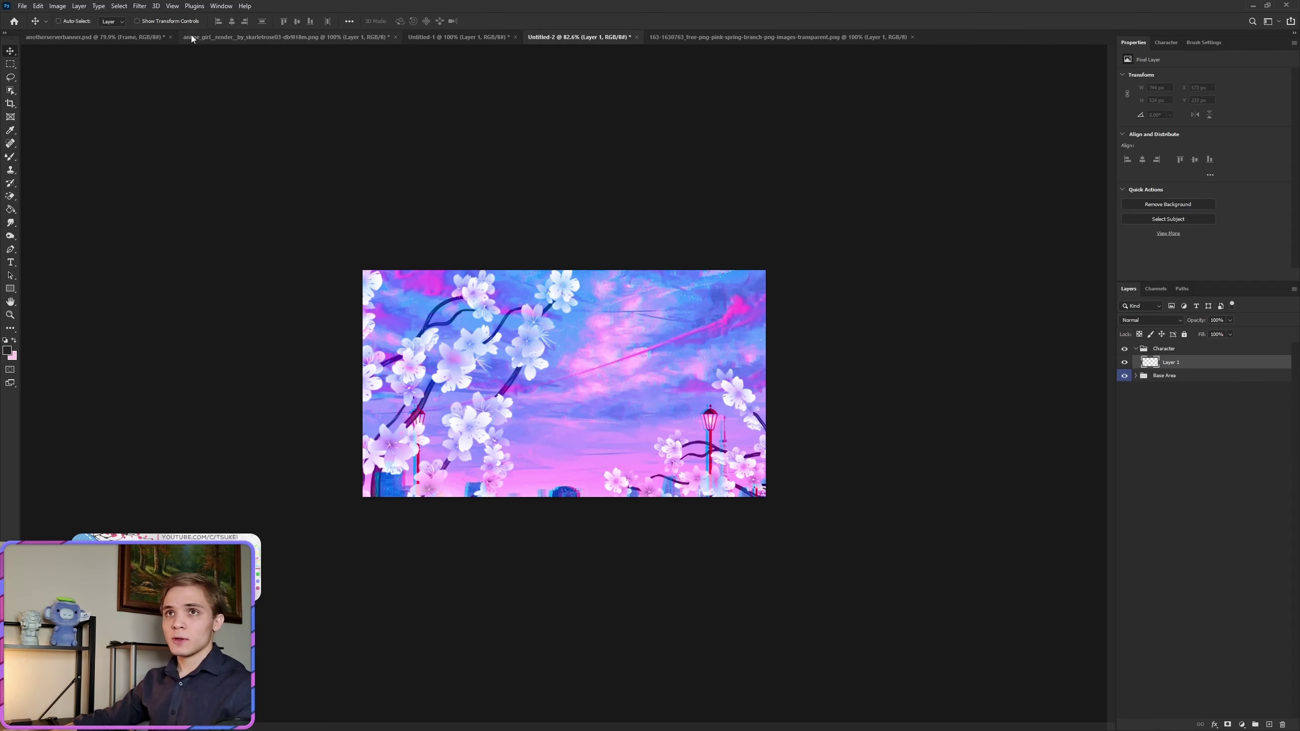
Bring the anime girl into the banner, scale her to about 80%, and move her up.
left_click(212, 40)
left_click_drag(502, 233, 459, 383)
key("ctrl+t")
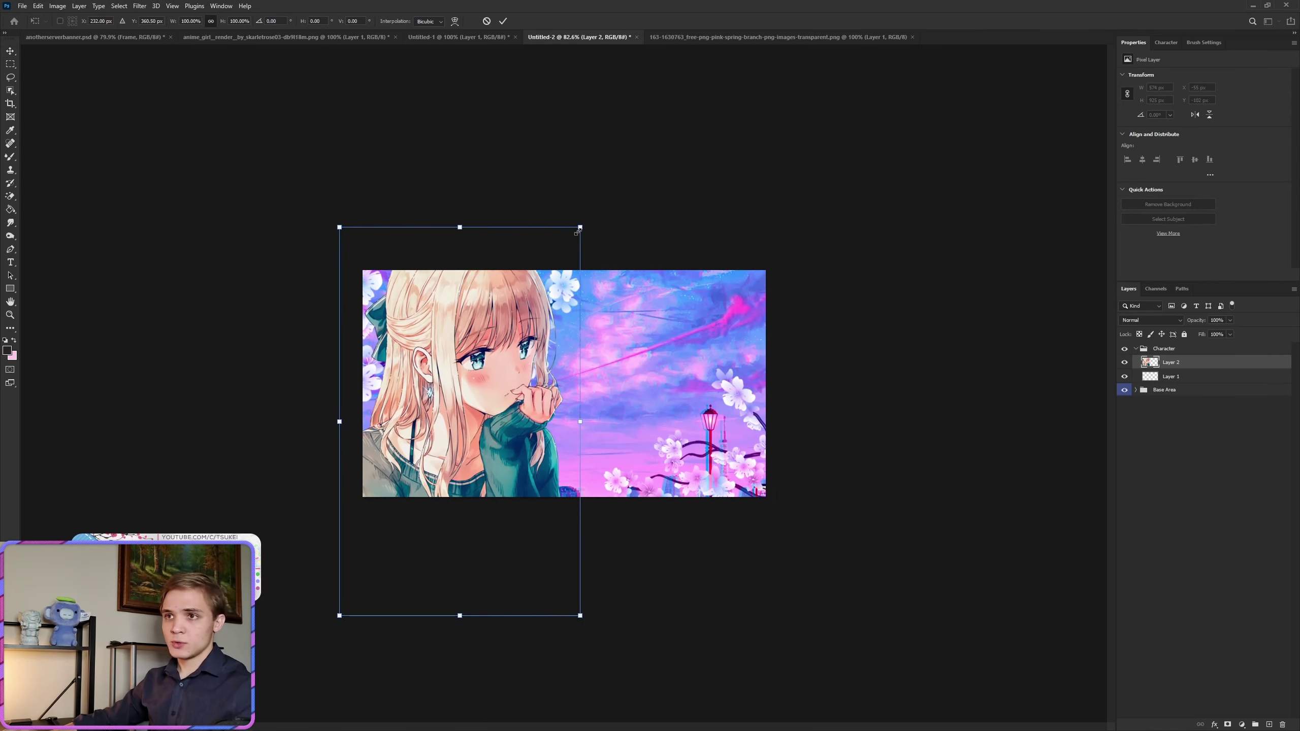
left_click_drag(582, 228, 532, 304)
left_click_drag(485, 428, 492, 396)
Commit the resize, then clip a Black & White adjustment to the girl and merge it down.
left_click(504, 21)
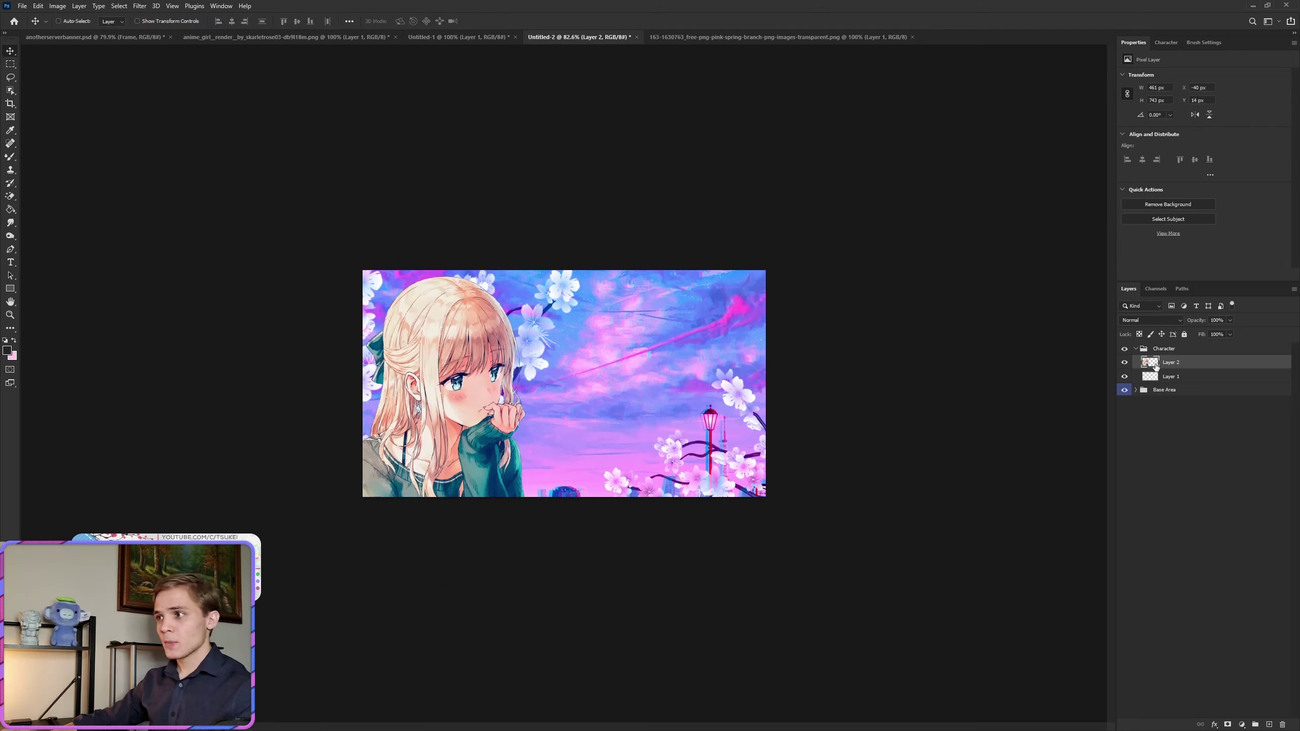
left_click(1242, 724)
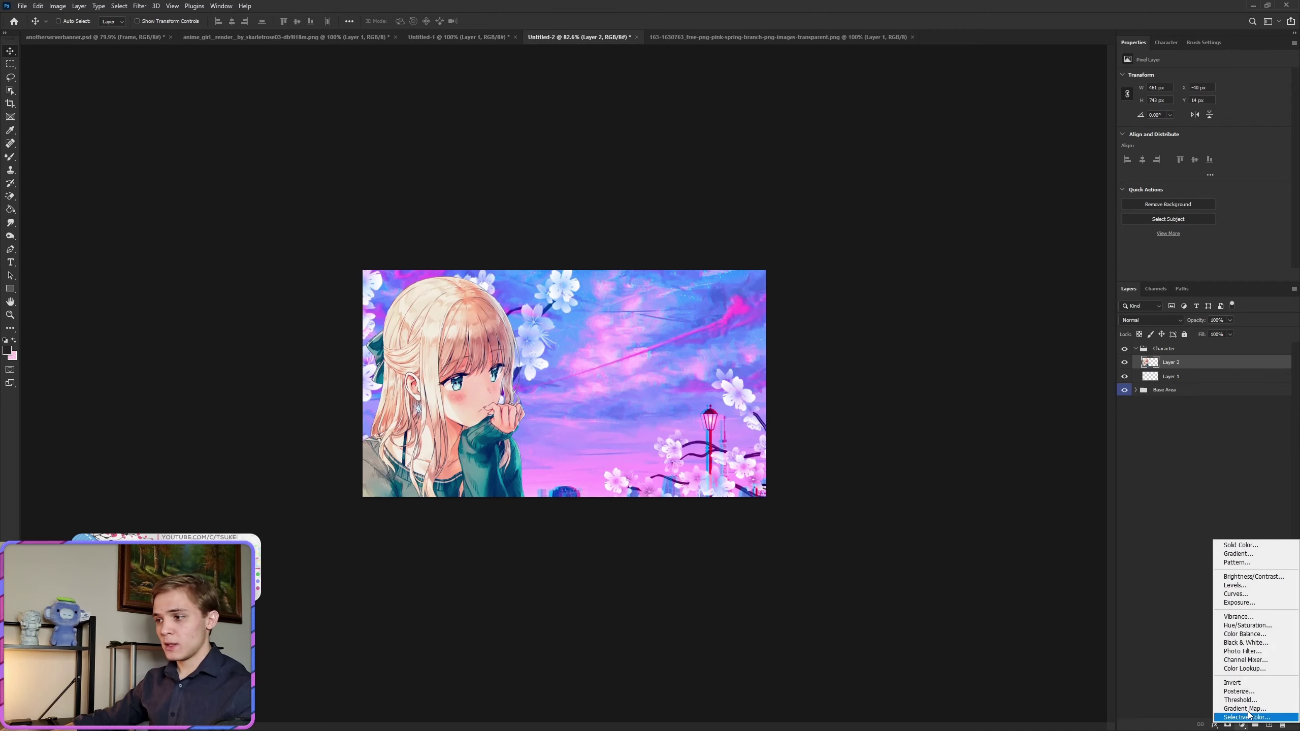
left_click(1248, 634)
left_click(1187, 370, "alt")
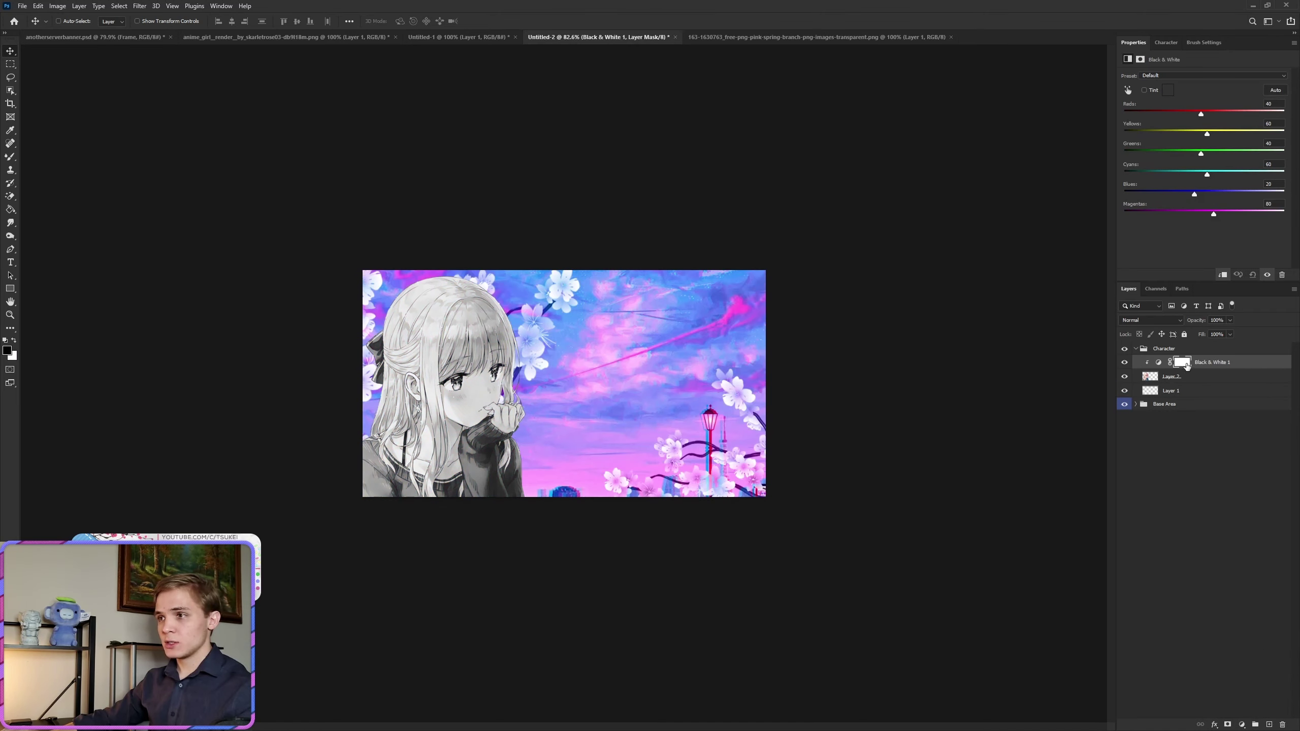
right_click(1187, 365)
left_click(1162, 378)
right_click(1209, 365)
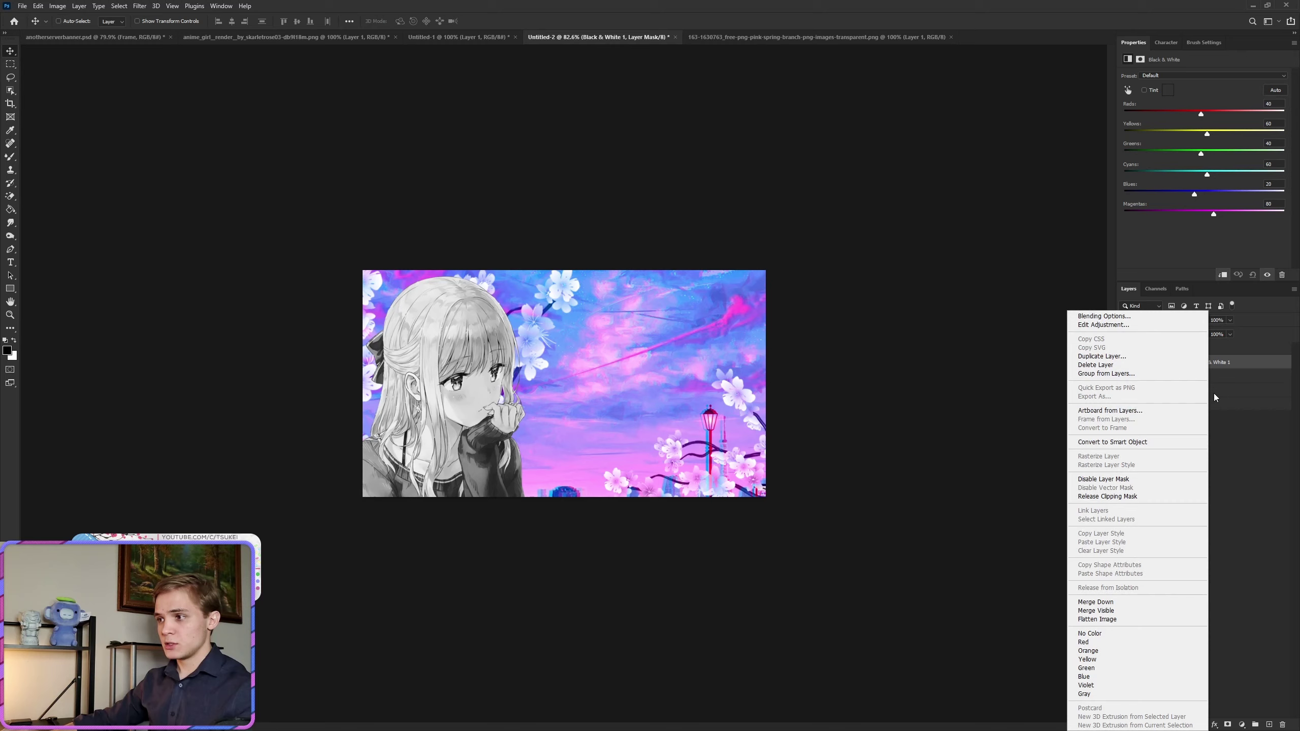
left_click(1112, 603)
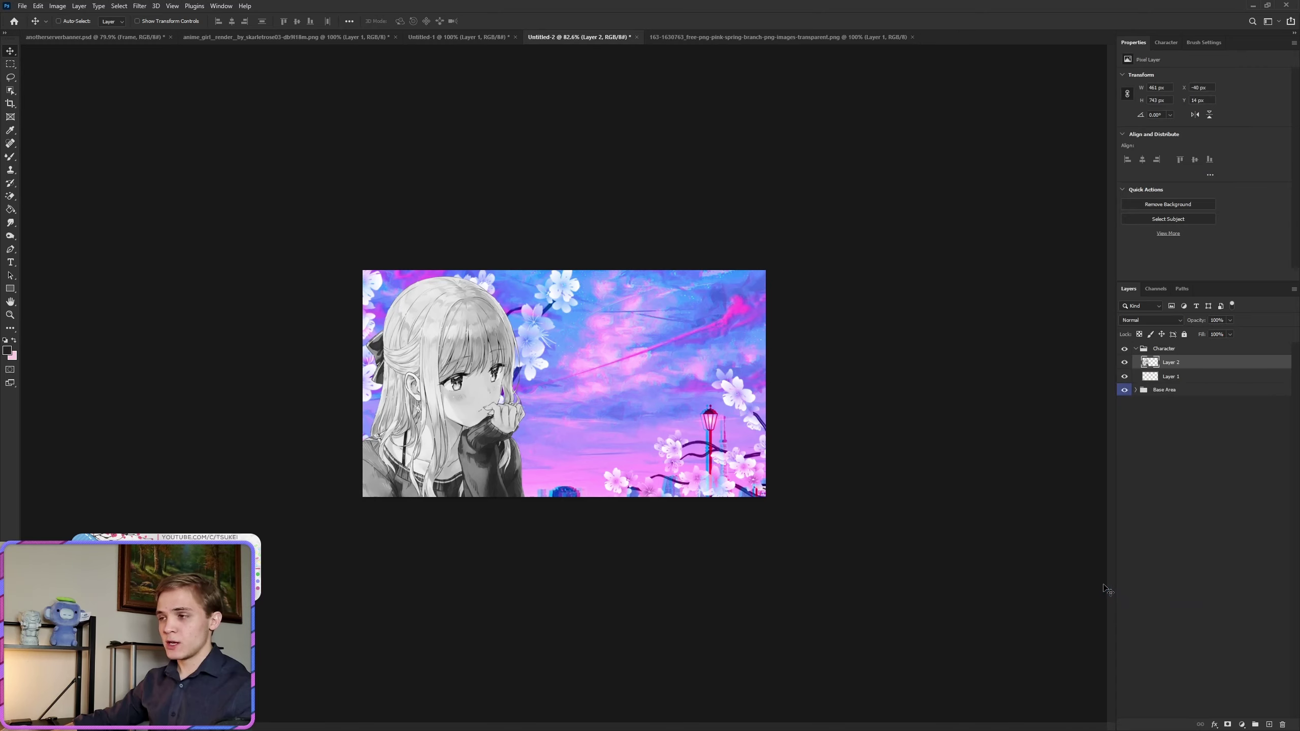
Duplicate the girl layer and limit the copy's blending to the red channel only.
key("ctrl+j")
right_click(1187, 365)
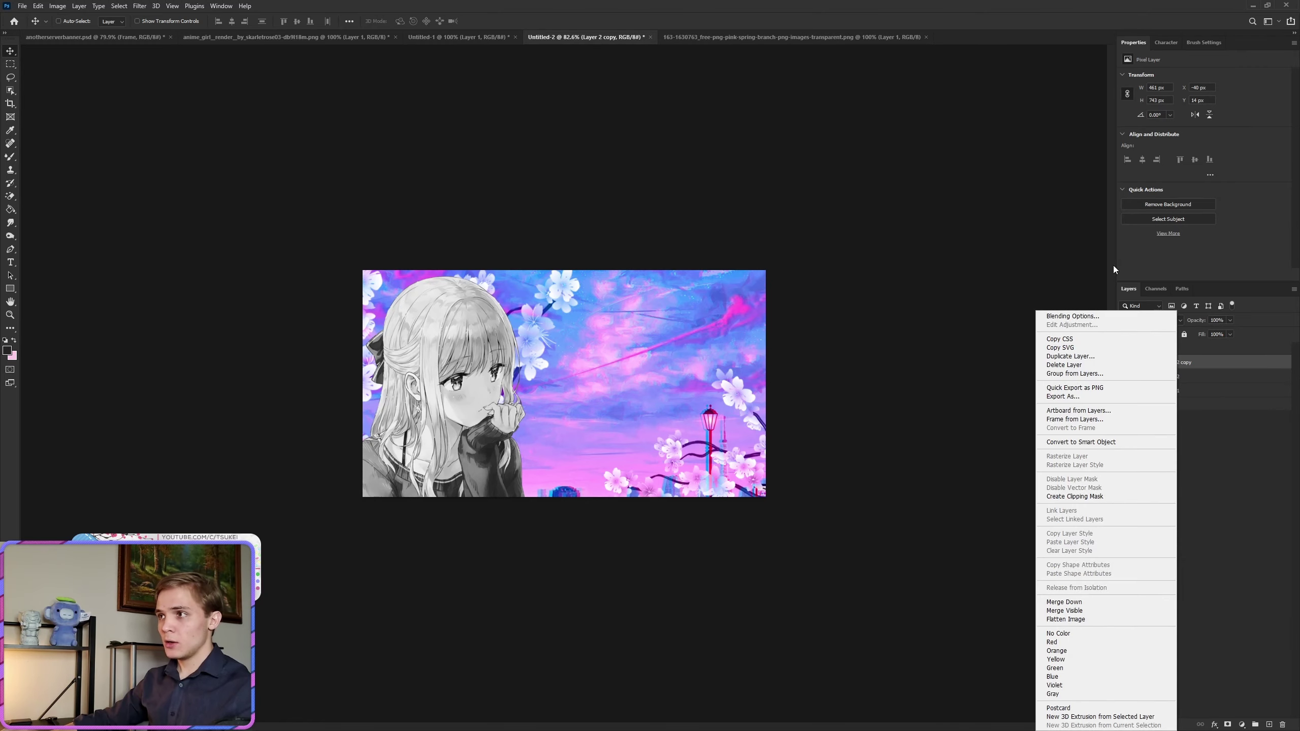
left_click(1093, 317)
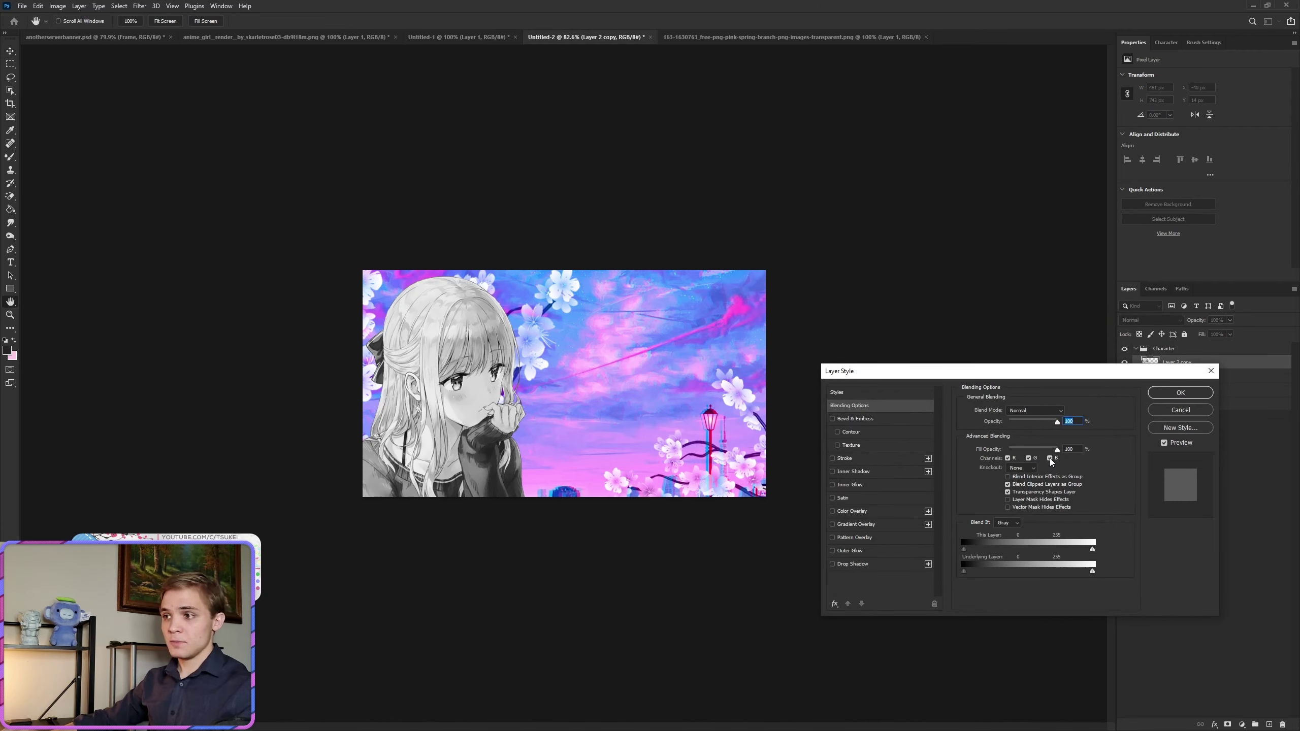
left_click(1050, 458)
left_click(1028, 459)
left_click(1181, 393)
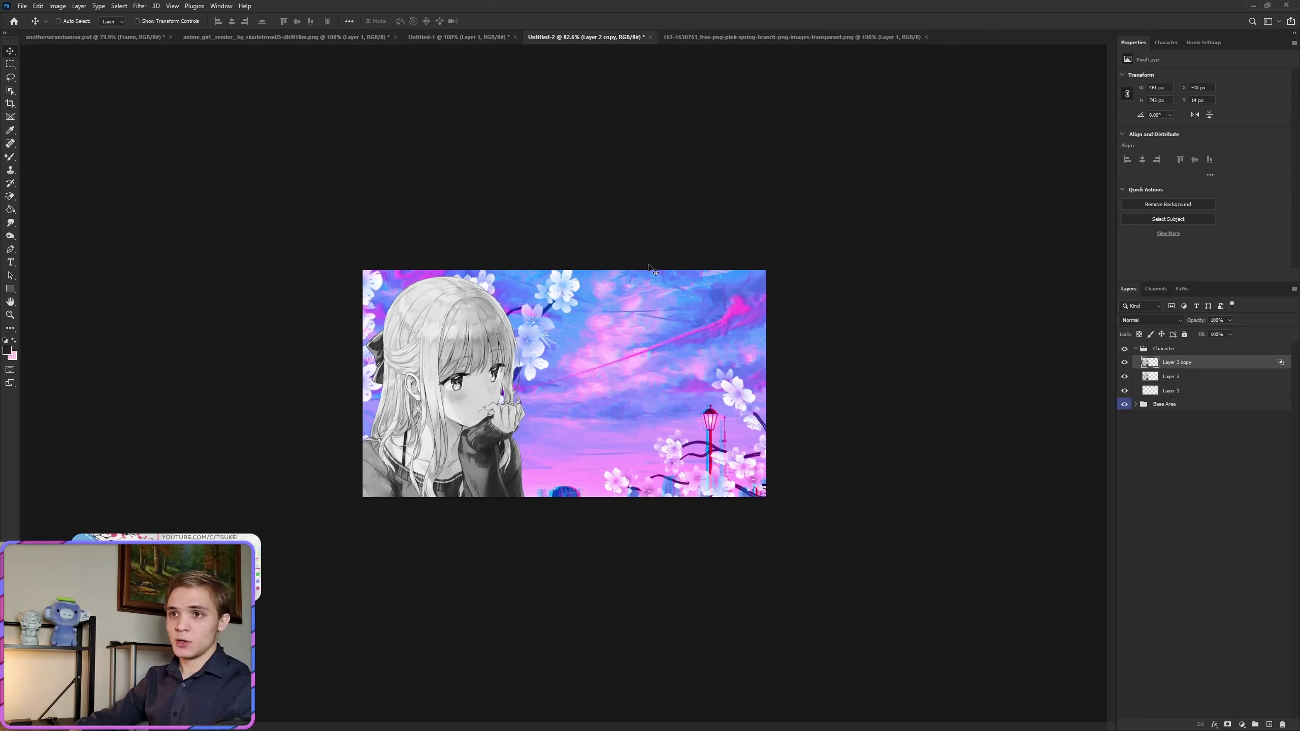
Nudge the red-only copy a few pixels sideways, then zoom in to check the red-cyan fringe.
key("Right")
key("Right")
key("Right")
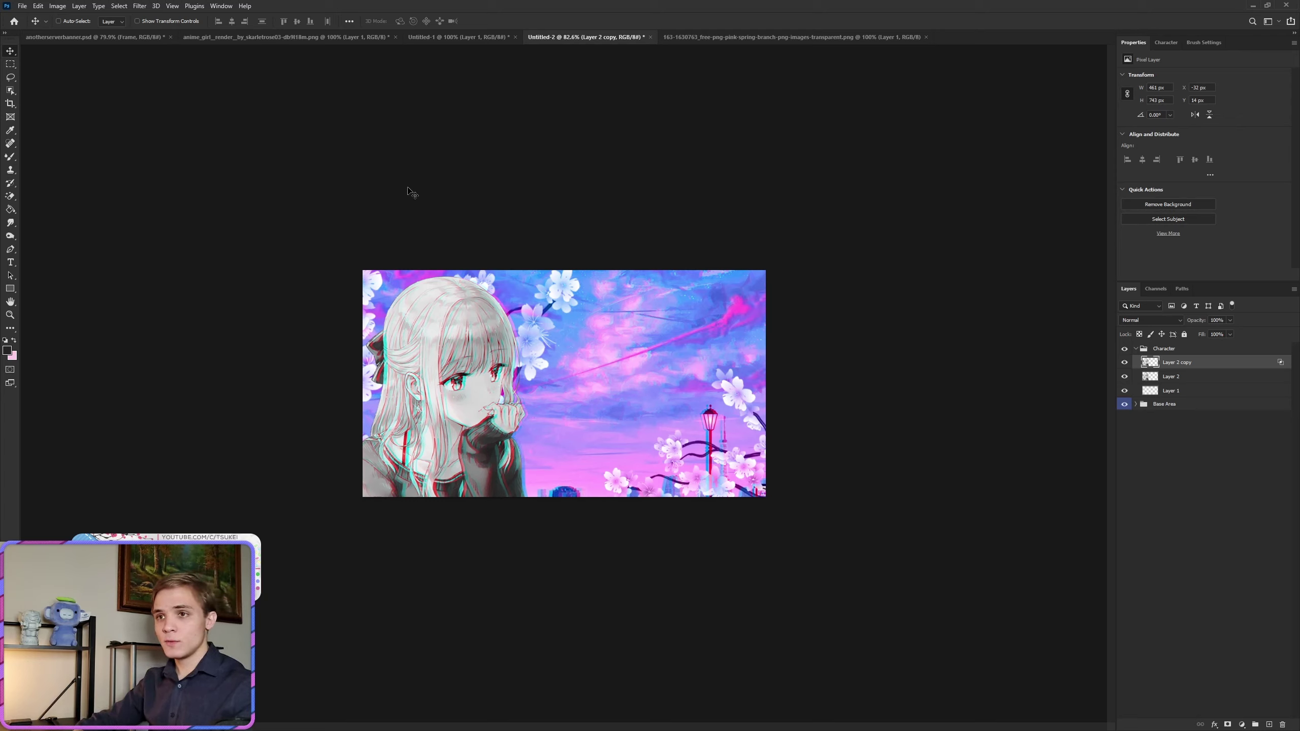
key("Right")
key("Right")
key("Right")
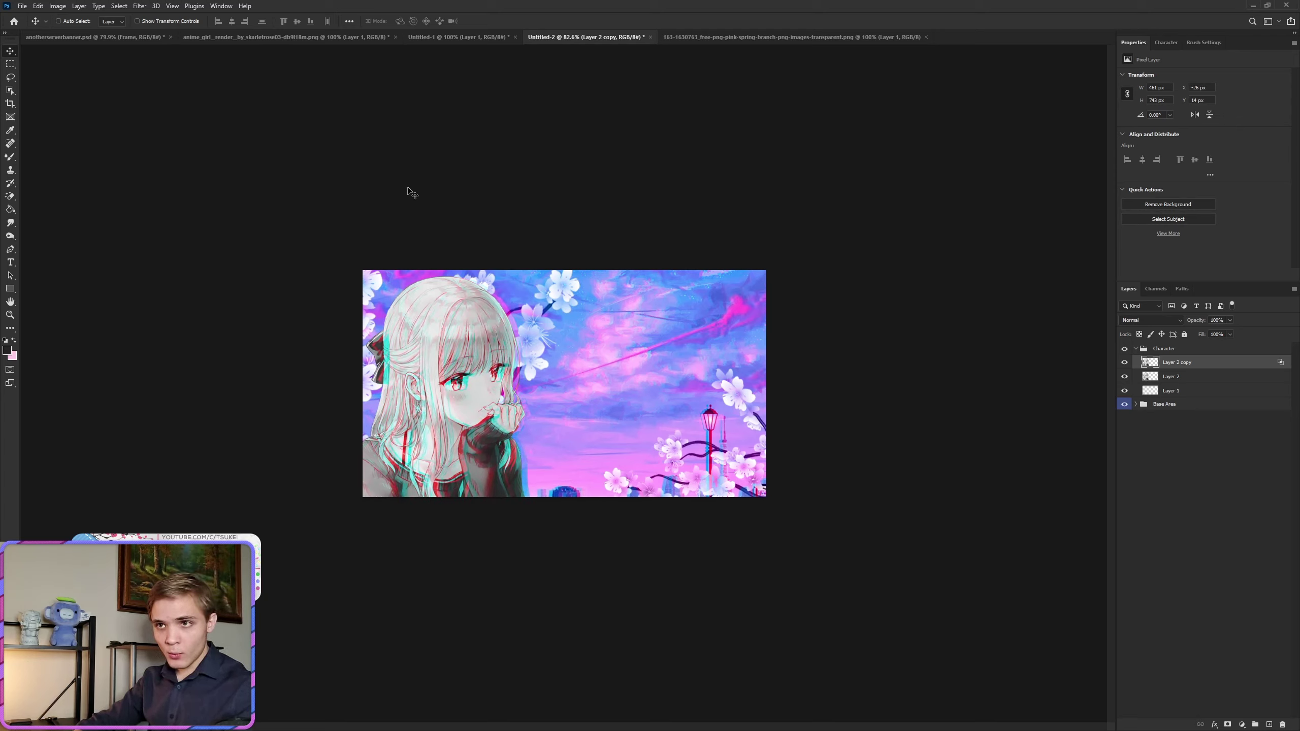
key("Left")
key("Left")
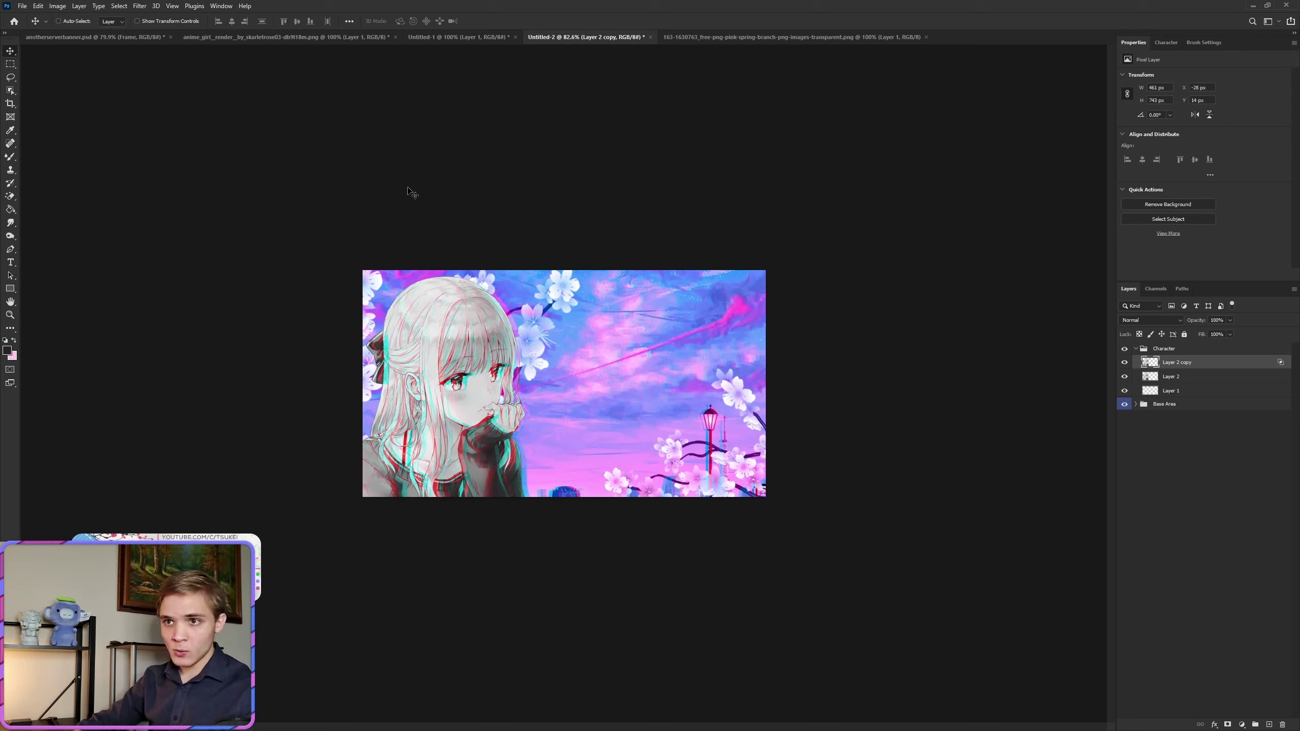
key("Left")
key("Left")
key("ctrl+plus")
key("ctrl+plus")
key("ctrl+plus")
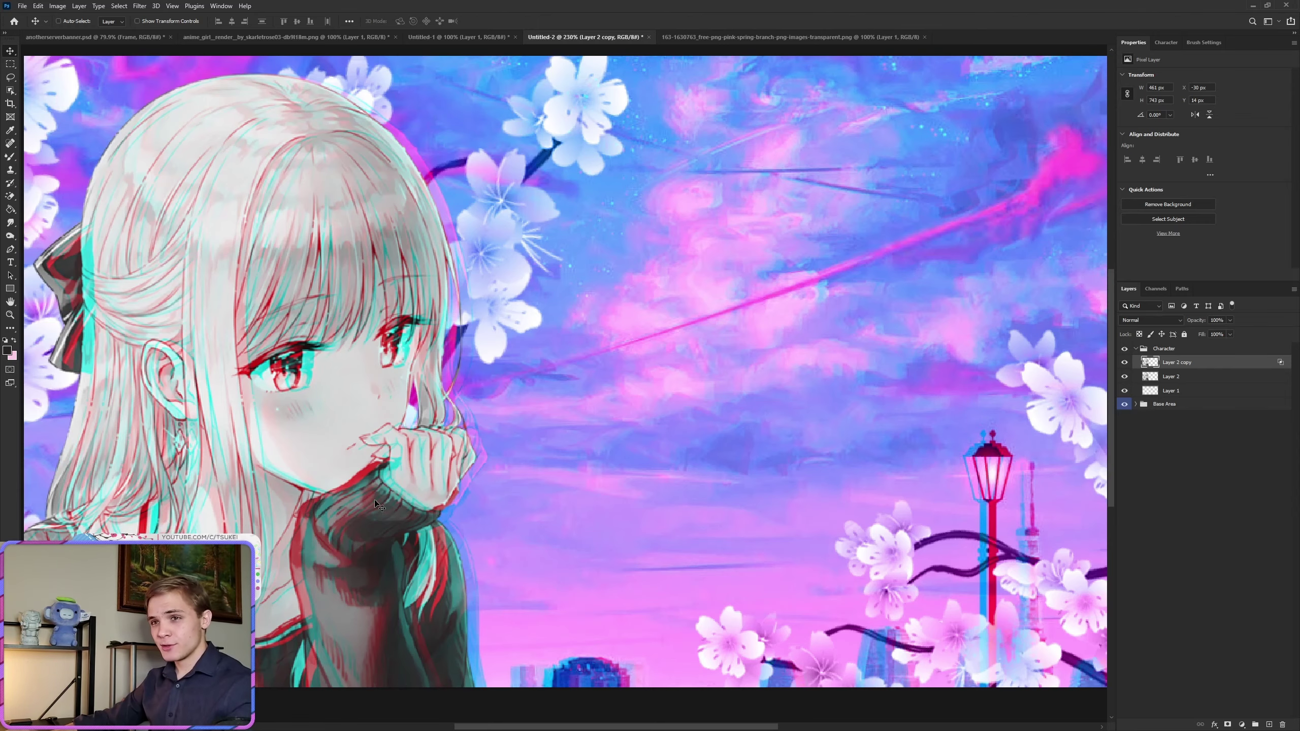
scroll(378, 505, "down", 5)
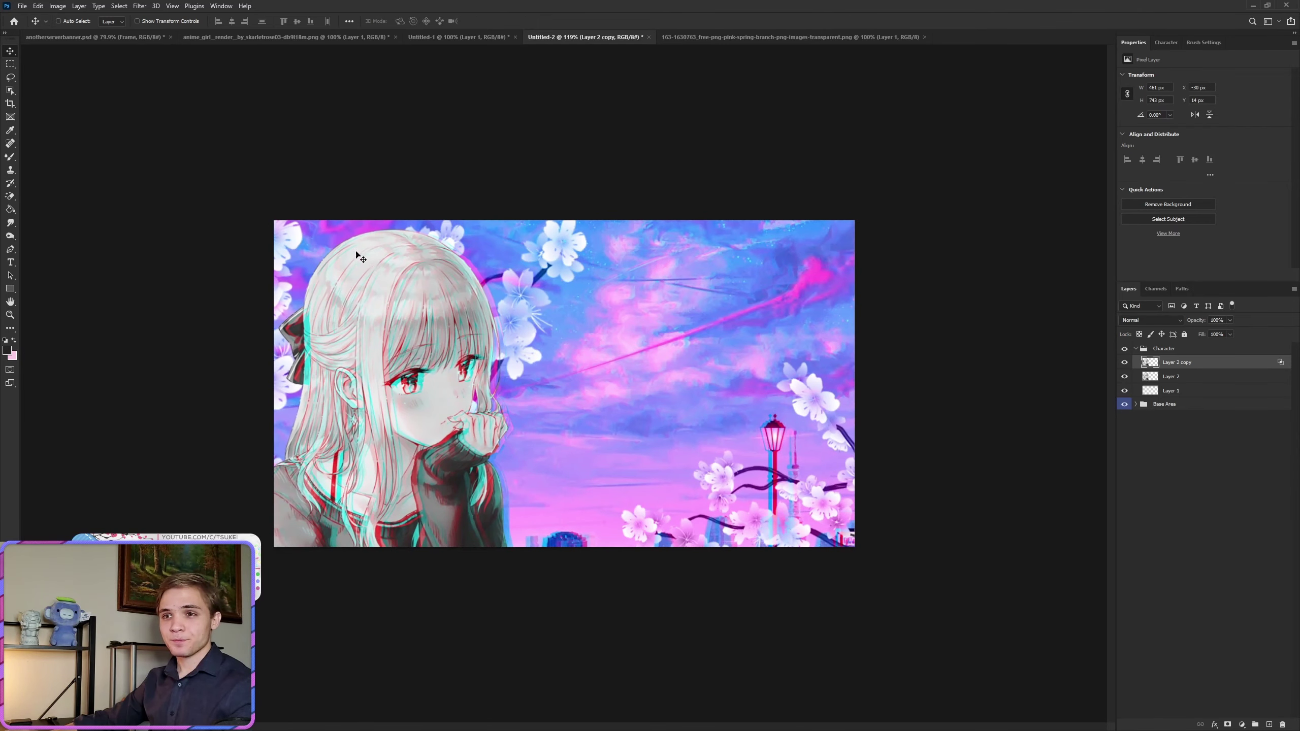
scroll(779, 389, "down", 2)
Rename the copy Character Offset and Layer 2 Character, then delete the leftover Layer 1.
double_click(1179, 363)
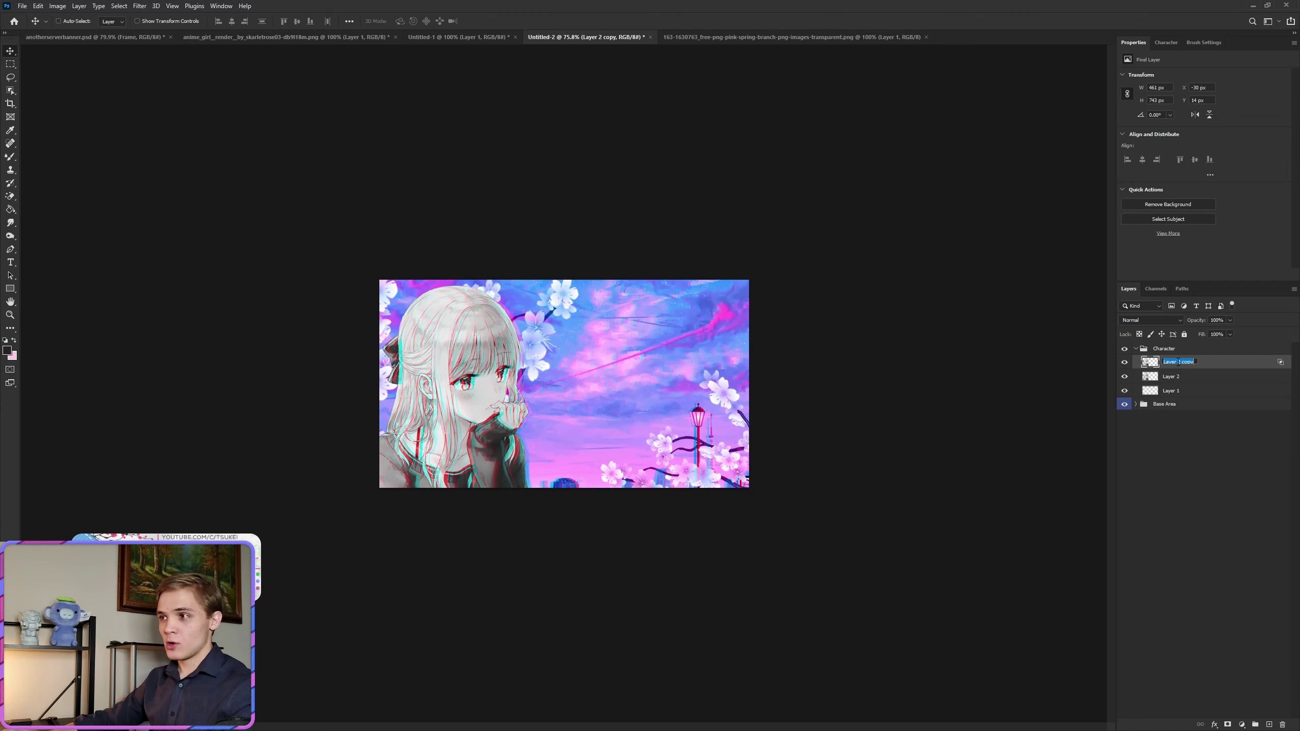
type("Character Off")
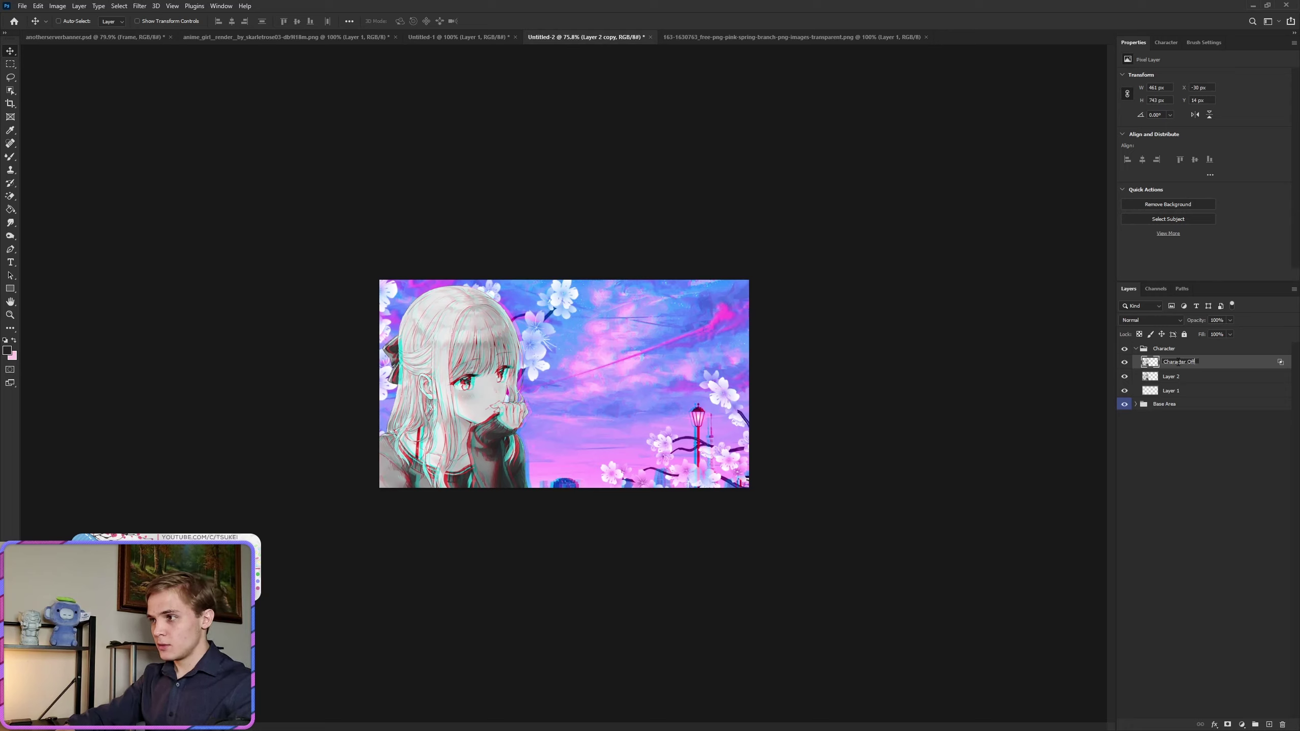
type("set")
key("Return")
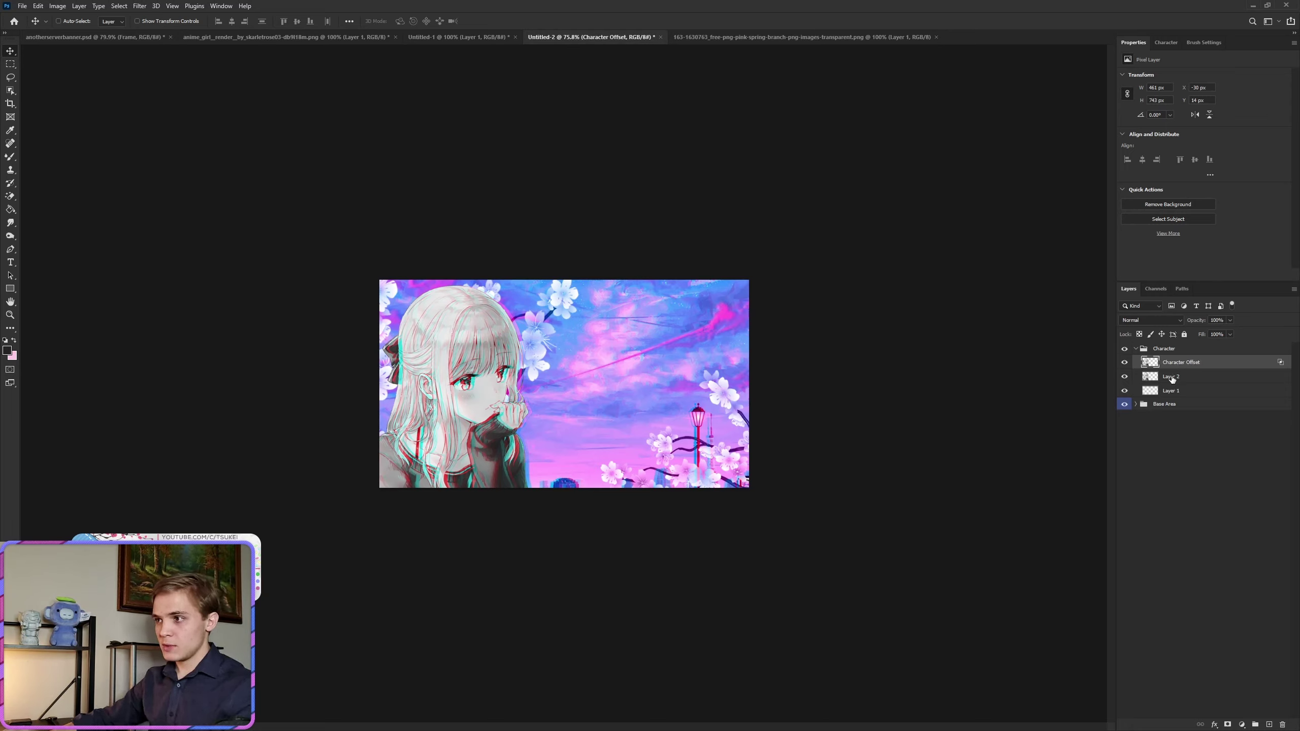
double_click(1173, 377)
type("Cha")
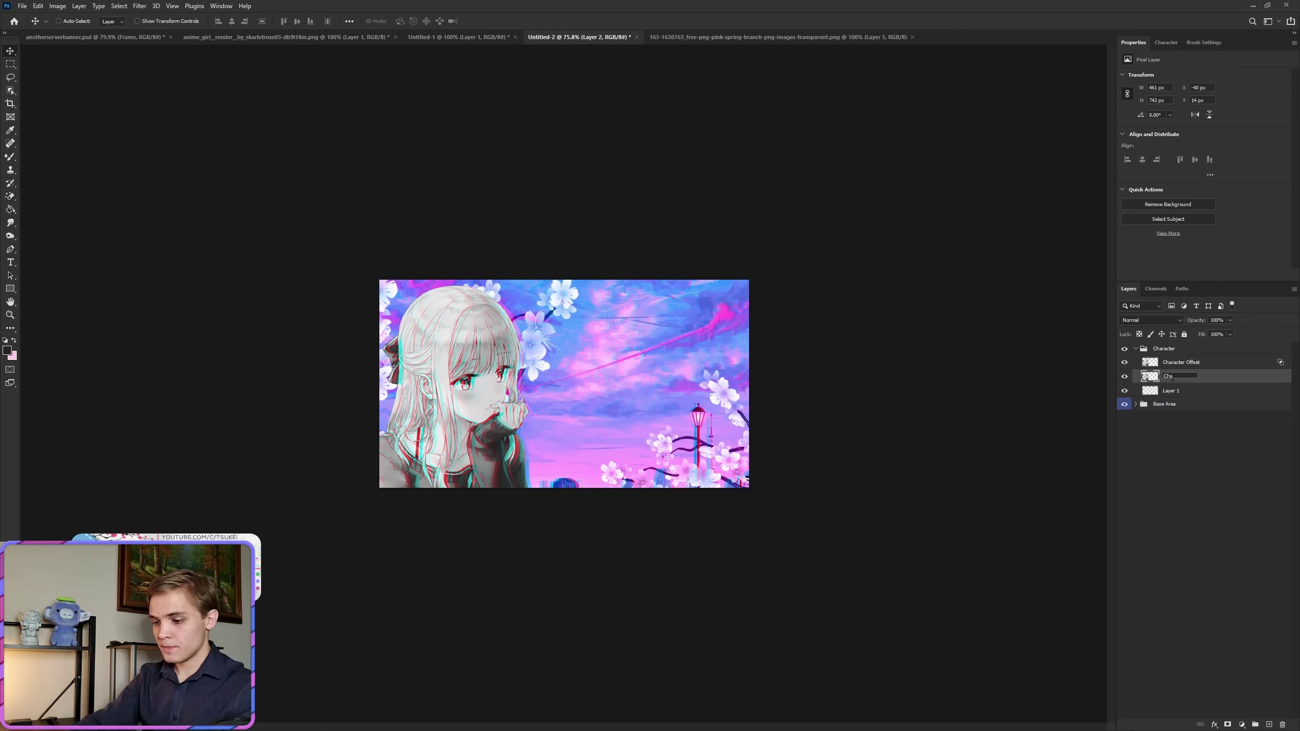
type("racter")
key("Return")
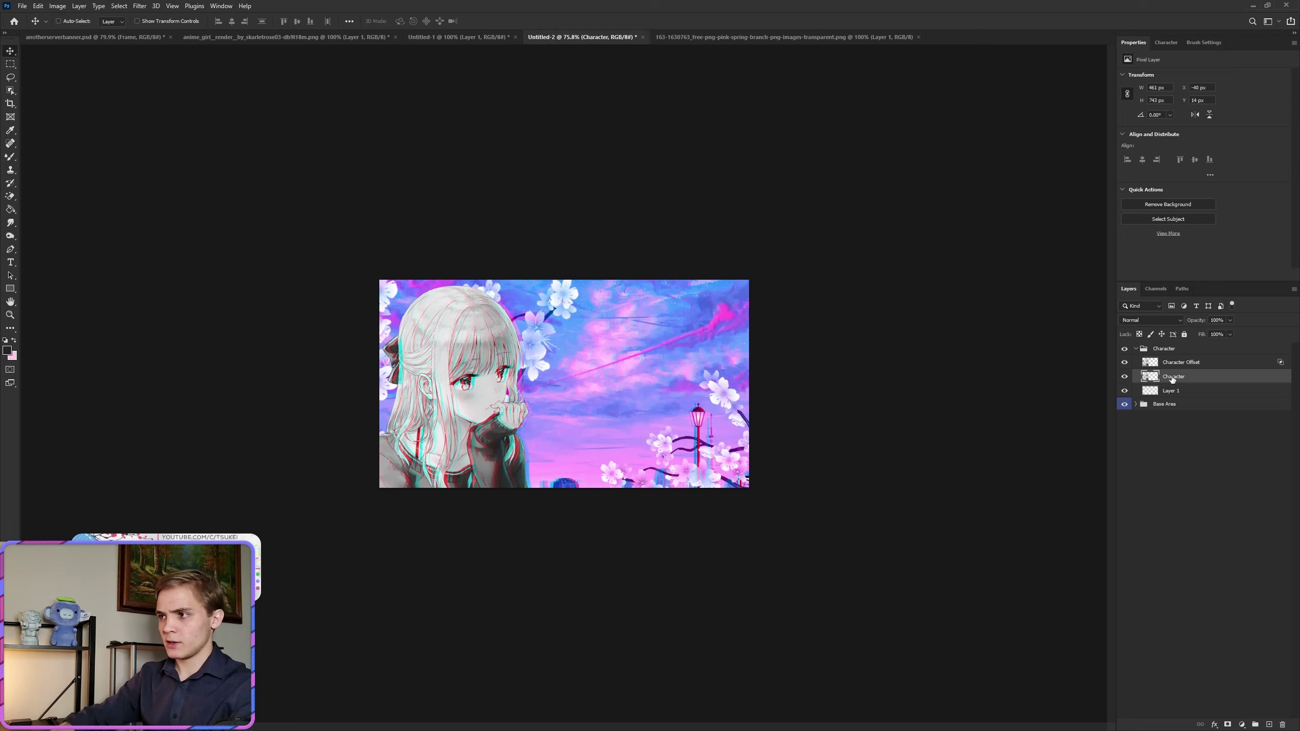
left_click(1197, 392)
key("Delete")
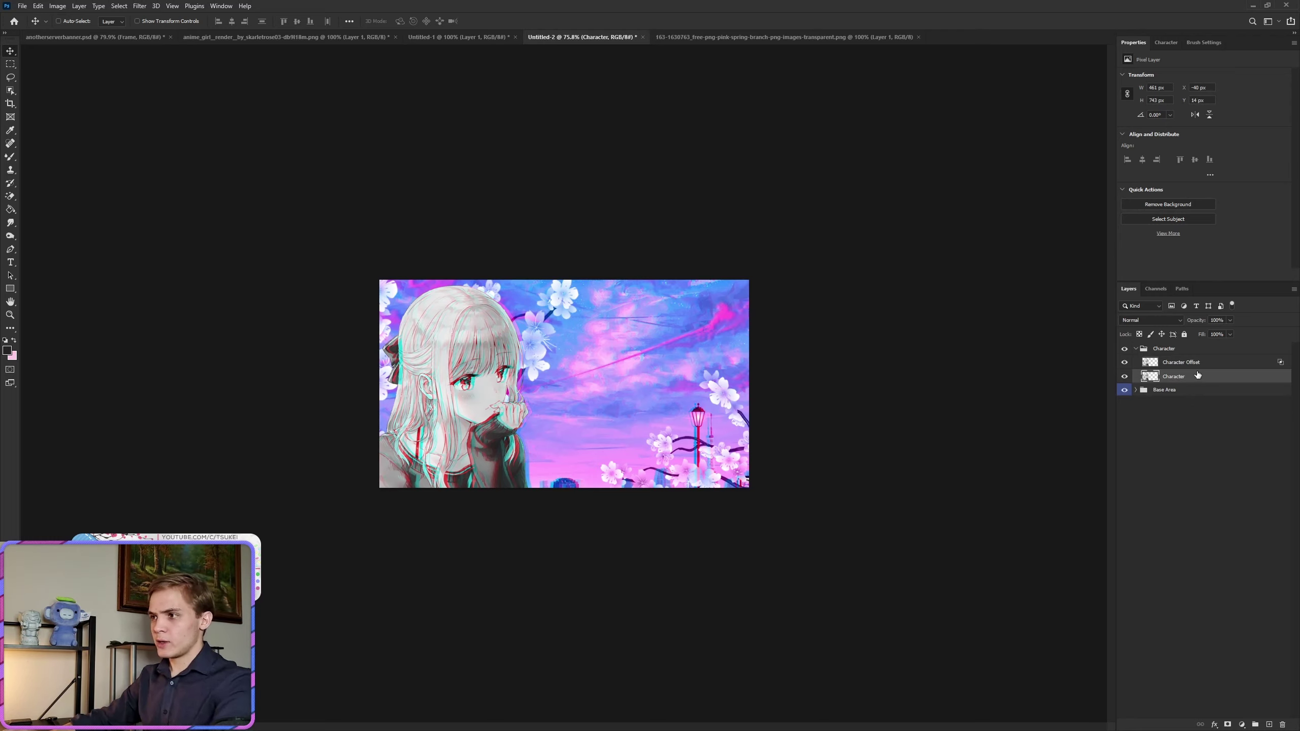
Set the foreground colour to near-black #272222 and give the Character group an orange label.
left_click(1195, 364)
left_click(8, 350)
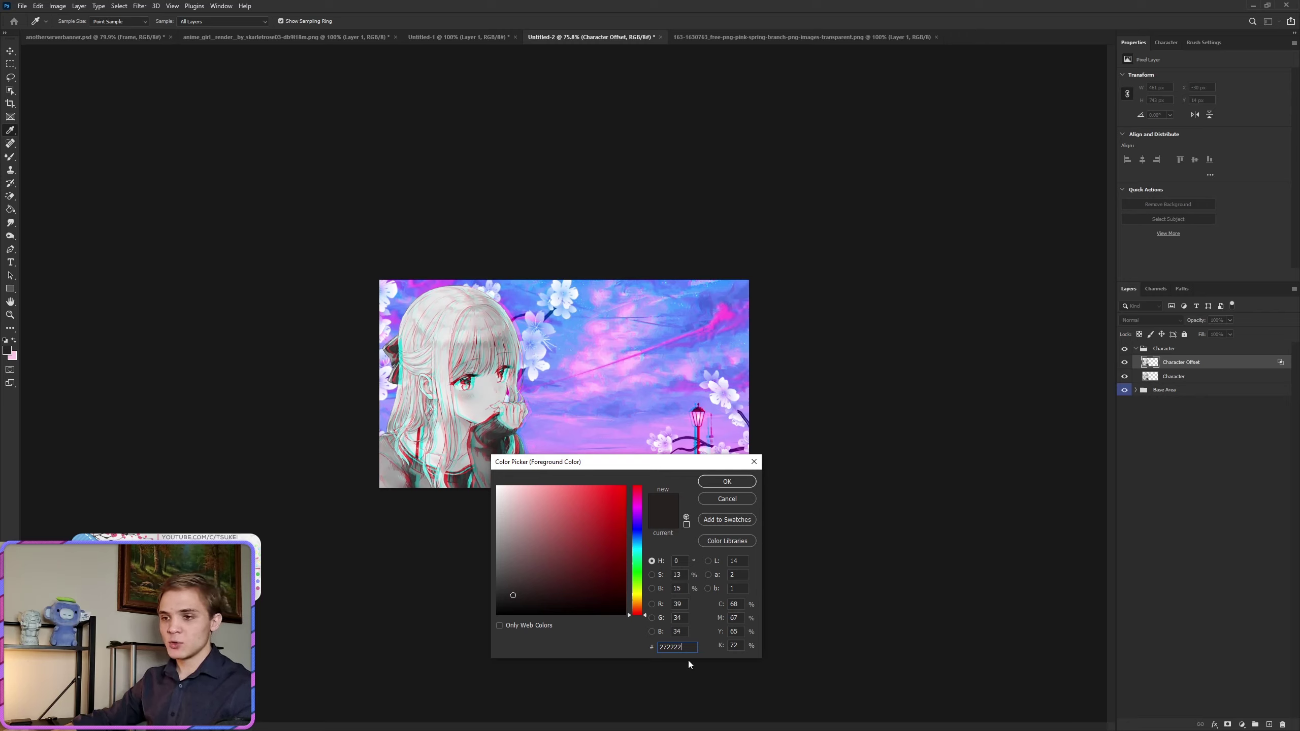
left_click(711, 483)
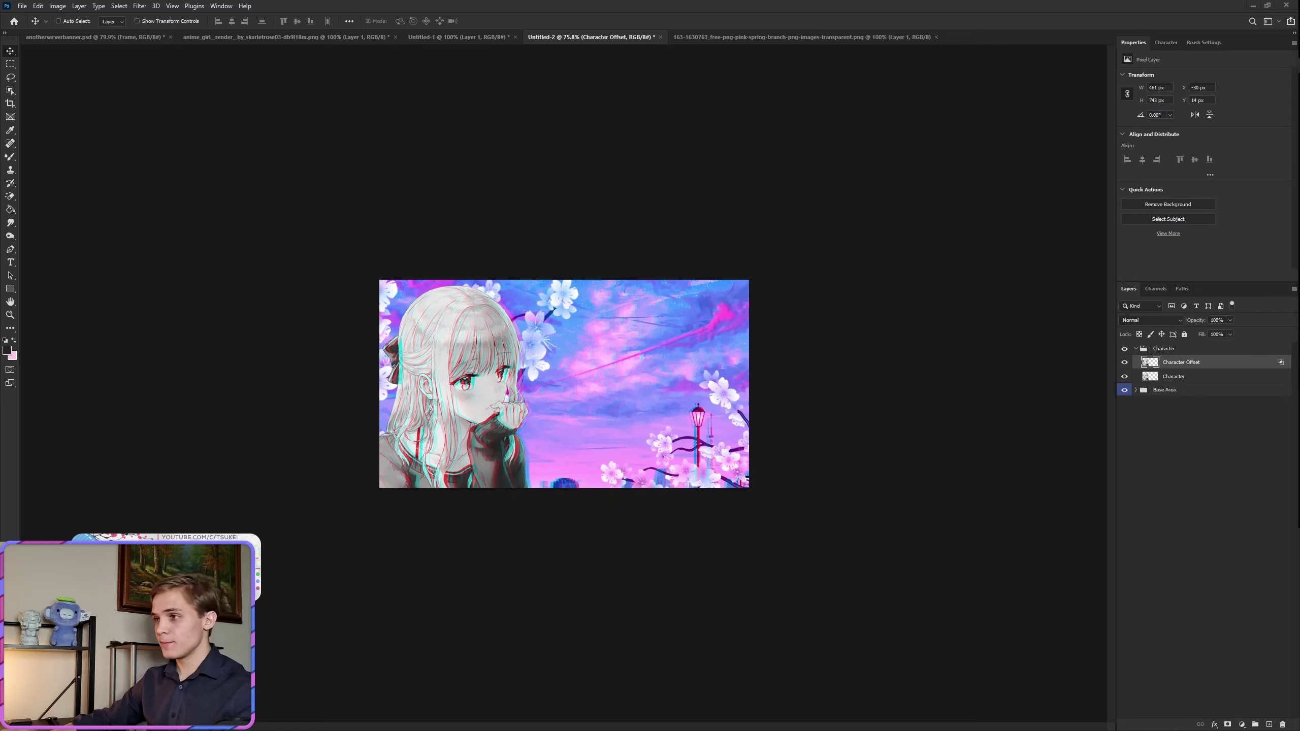
right_click(1125, 349)
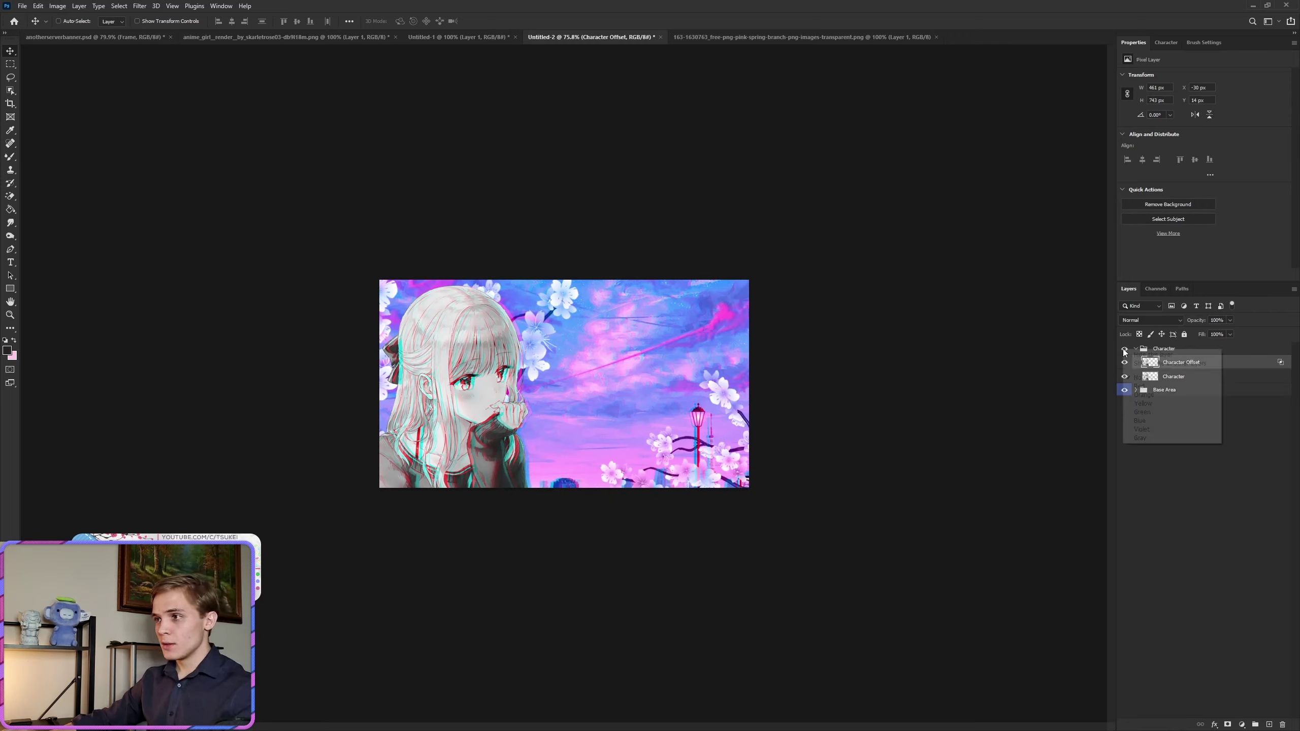
left_click(1148, 398)
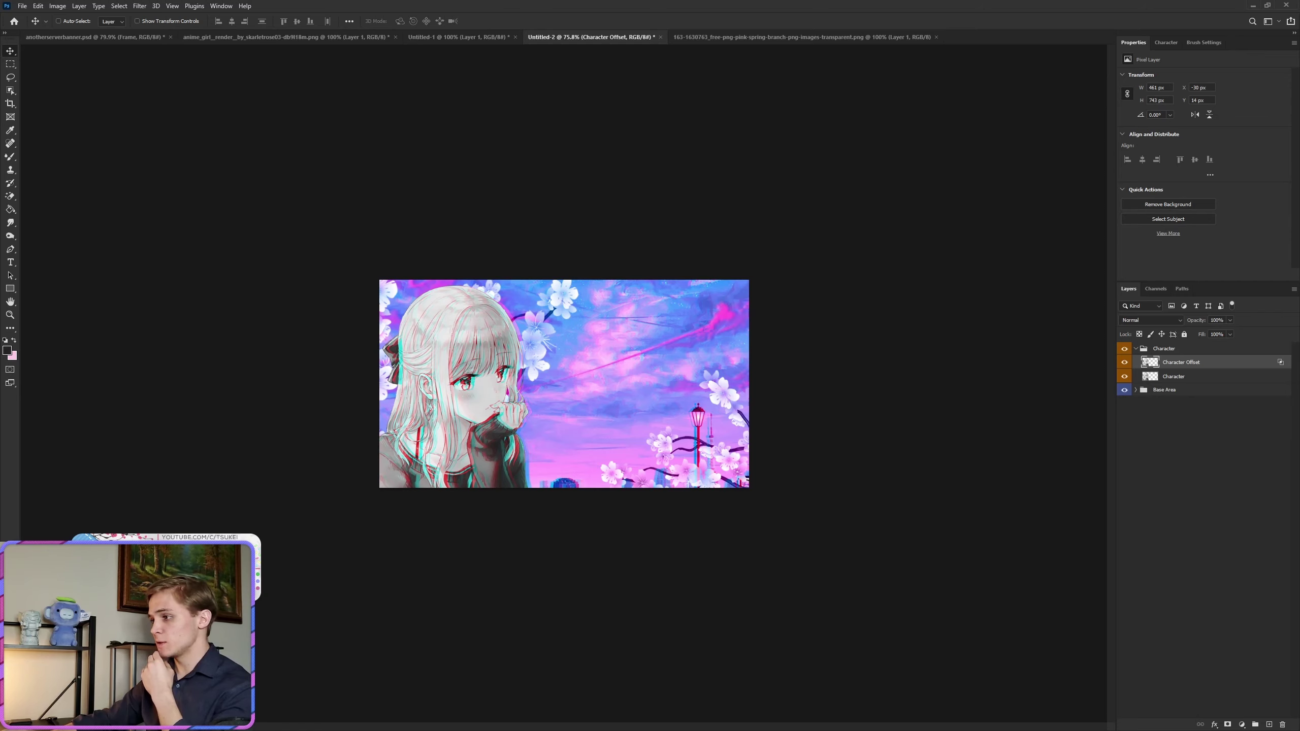
Draw a dark 200 × 57 px rectangle across the girl's eyes and show the Properties panel.
left_click(1272, 725)
left_click(15, 289)
key("ctrl+0")
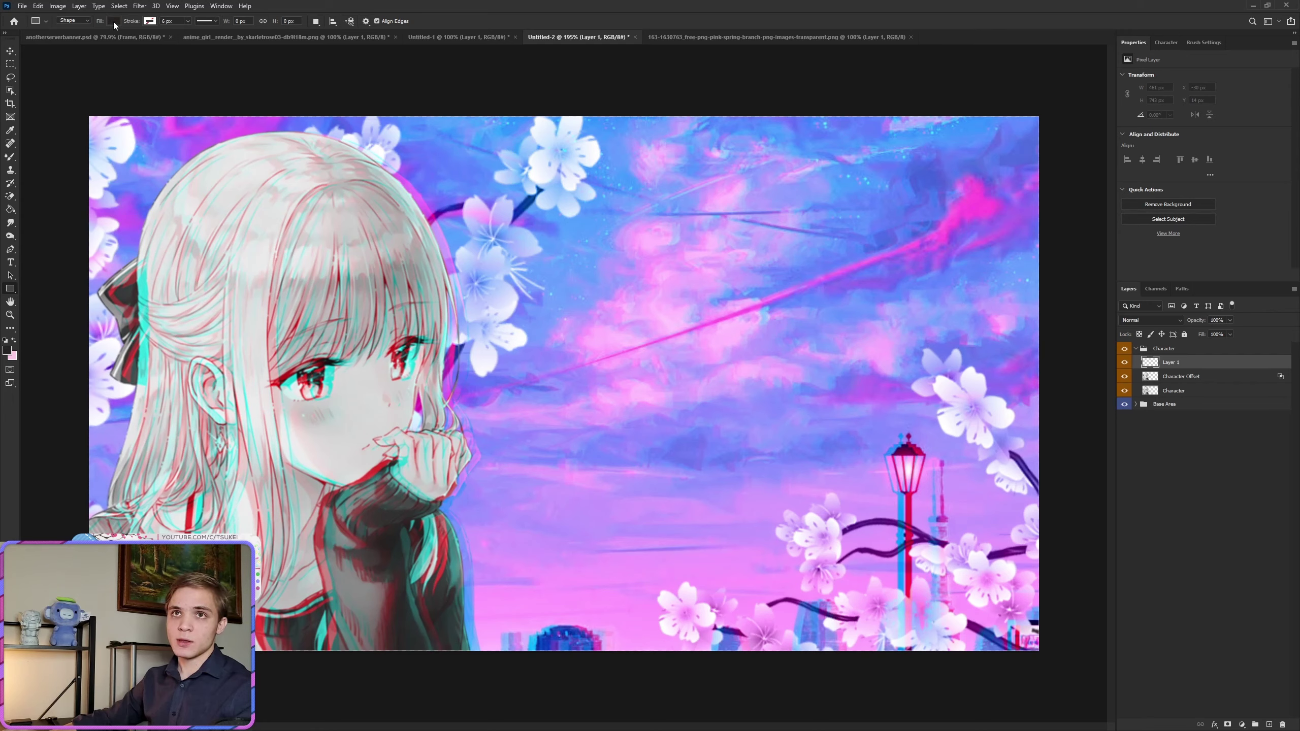
left_click_drag(254, 351, 464, 409)
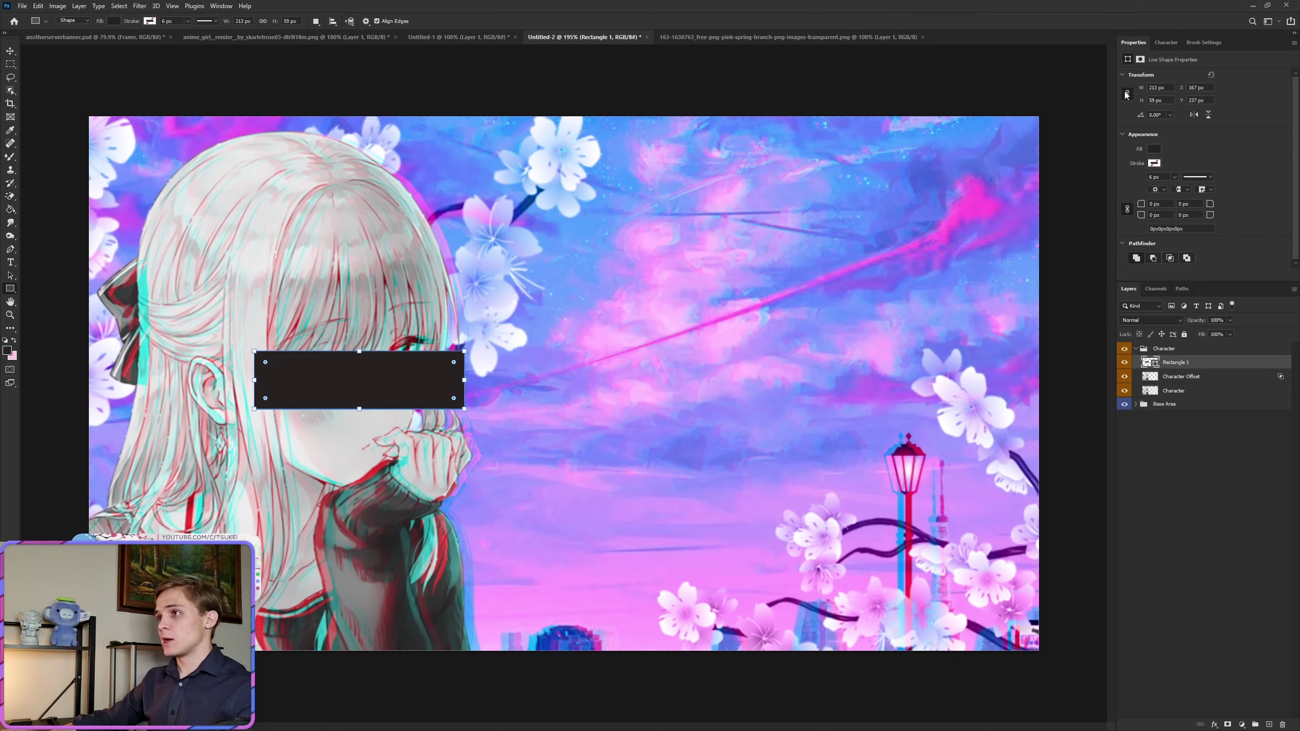
left_click(1161, 87)
type("200")
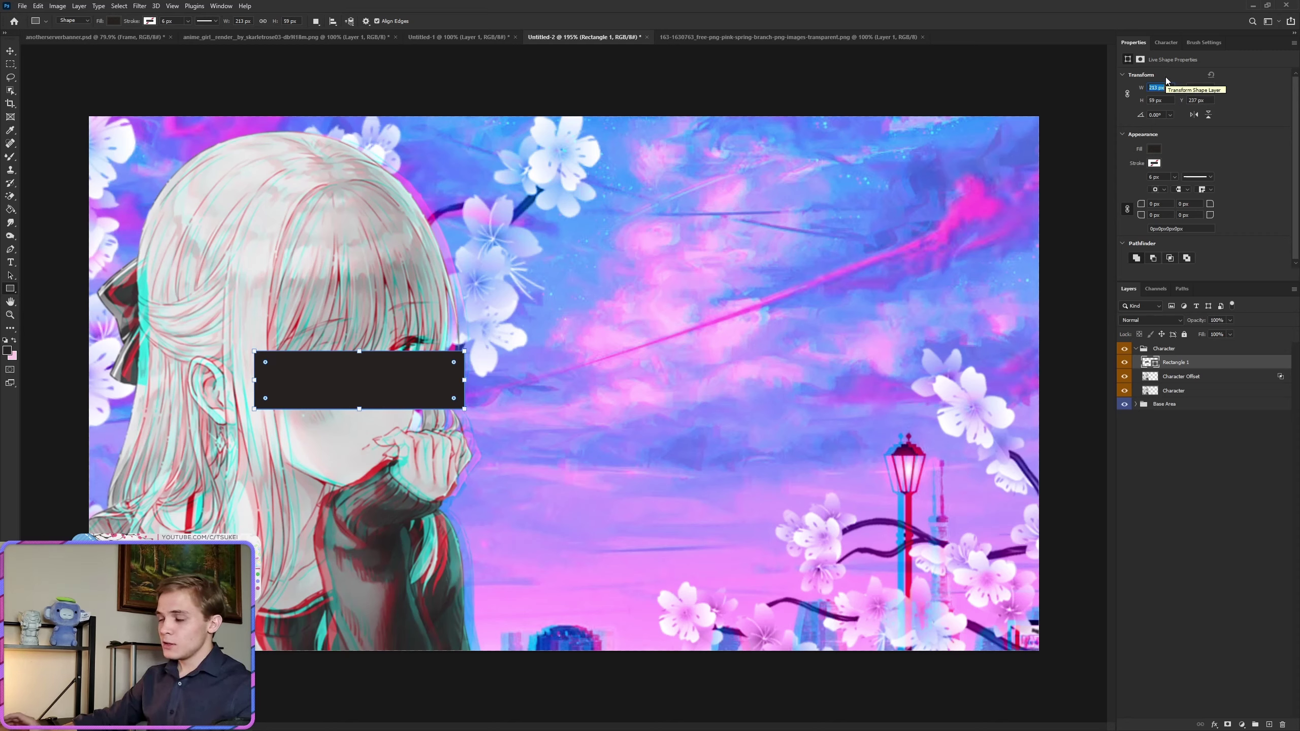
key("Return")
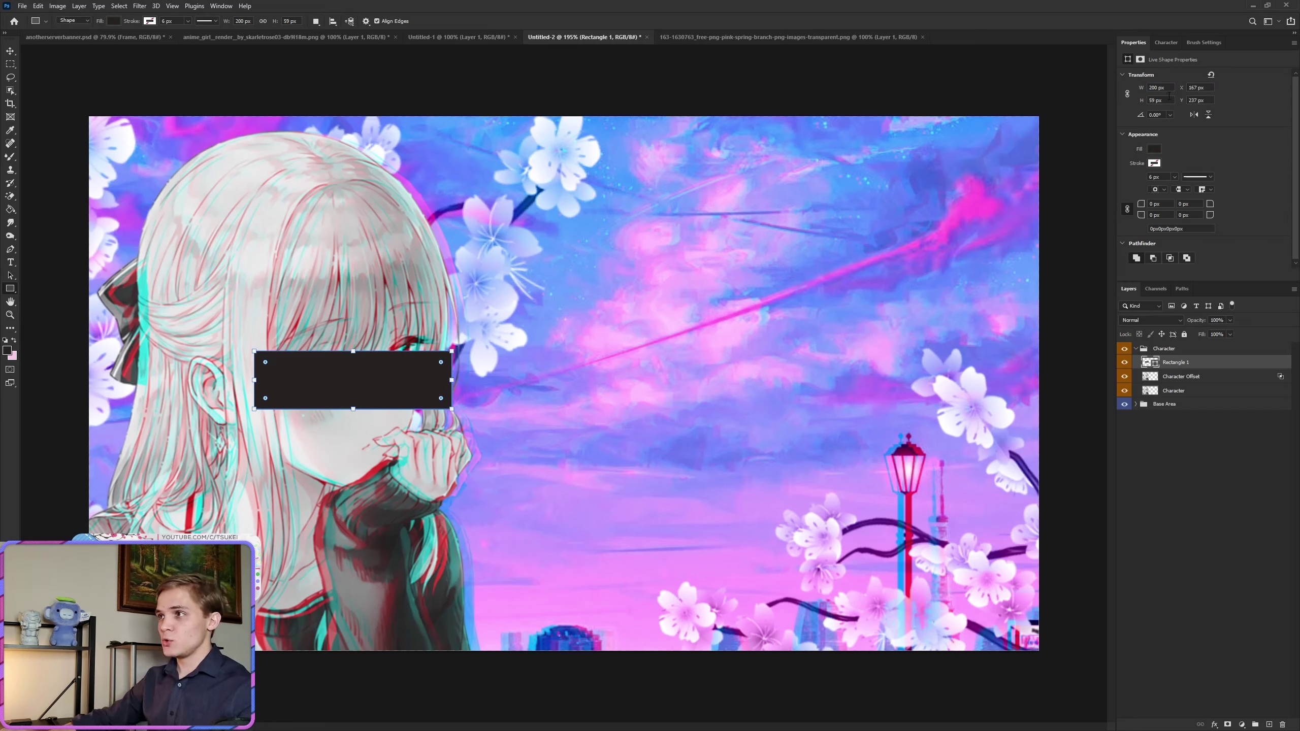
type("57")
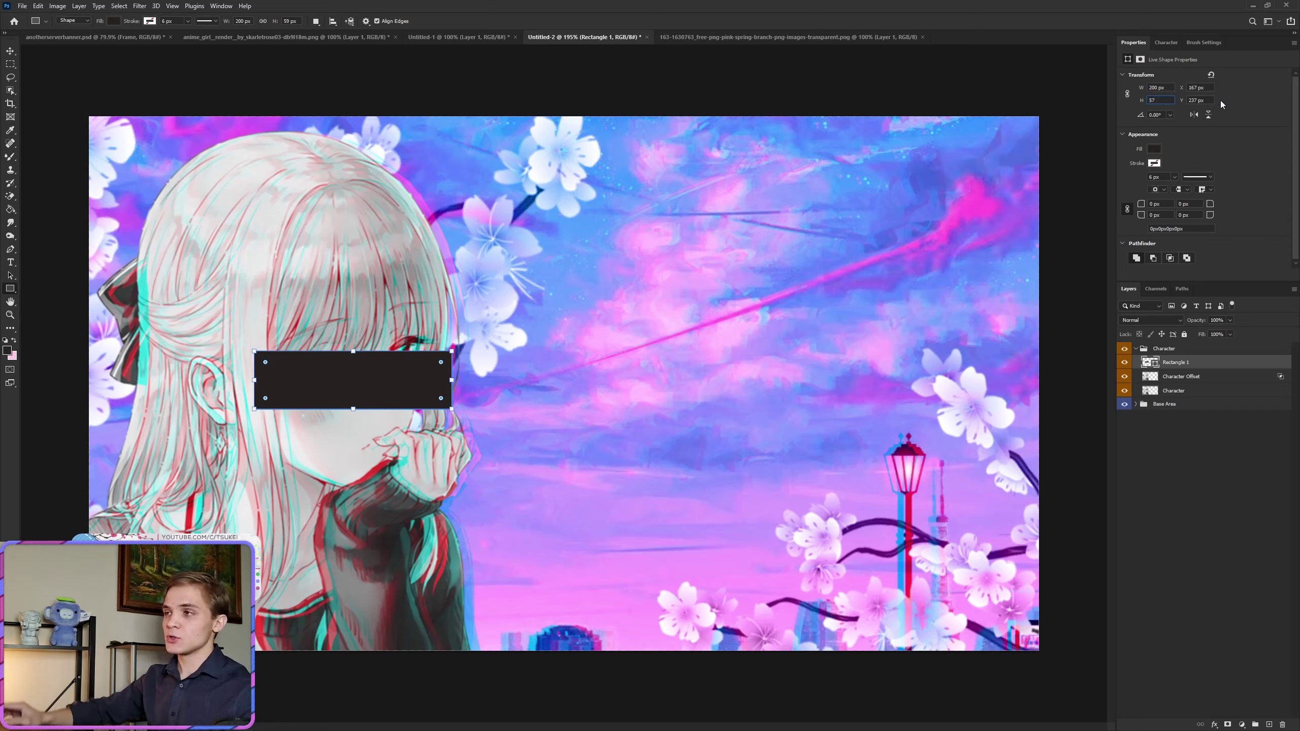
key("Return")
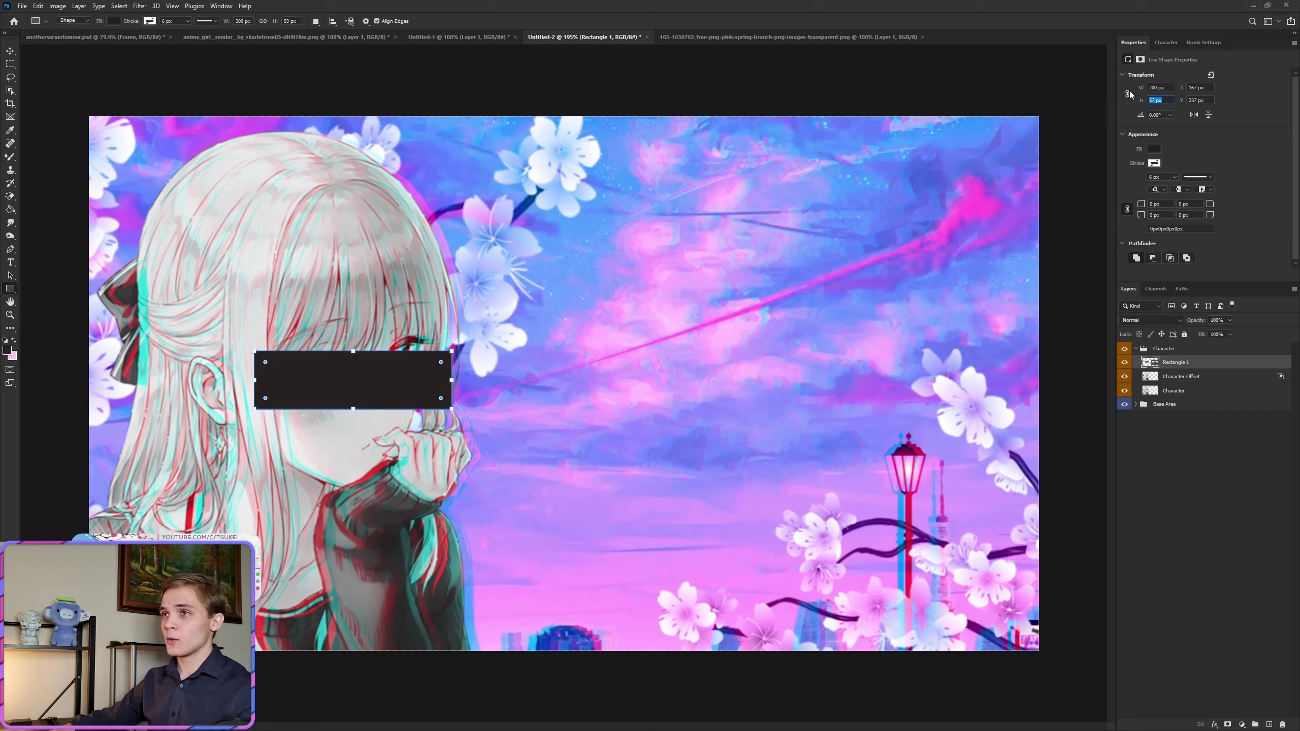
left_click(221, 6)
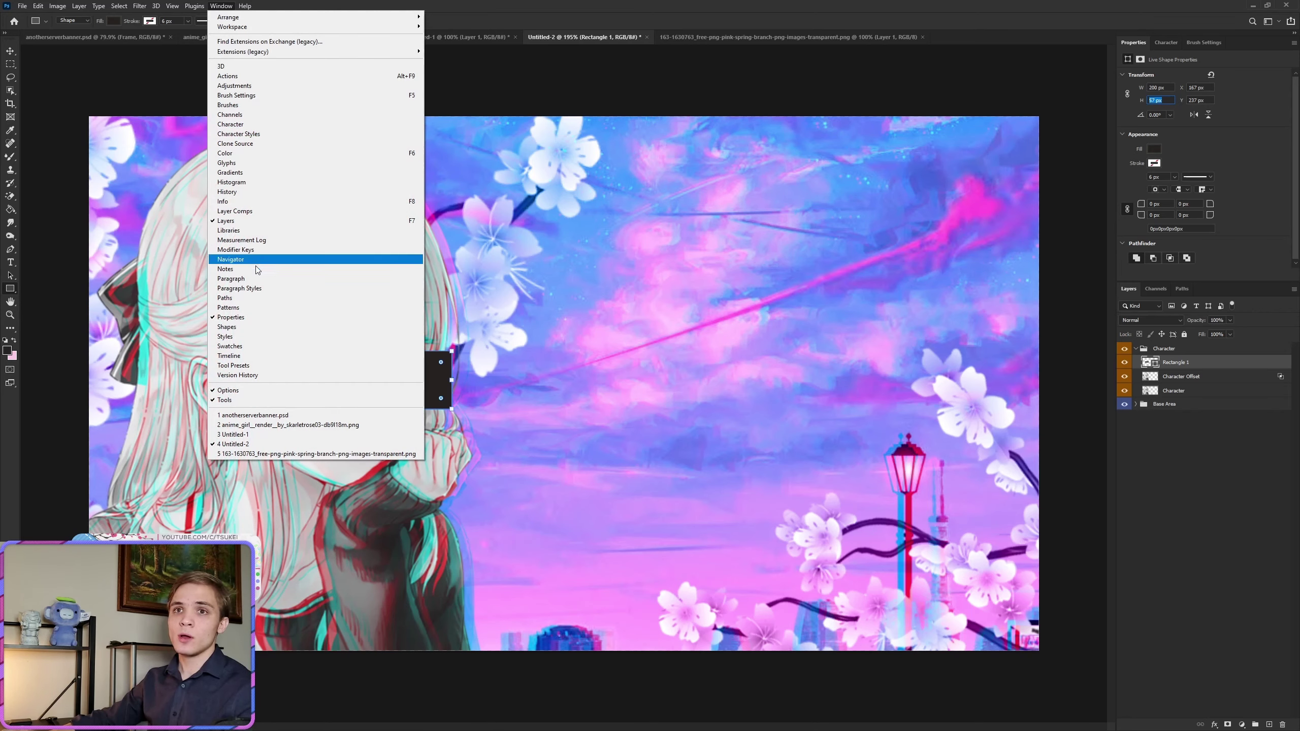
left_click(249, 318)
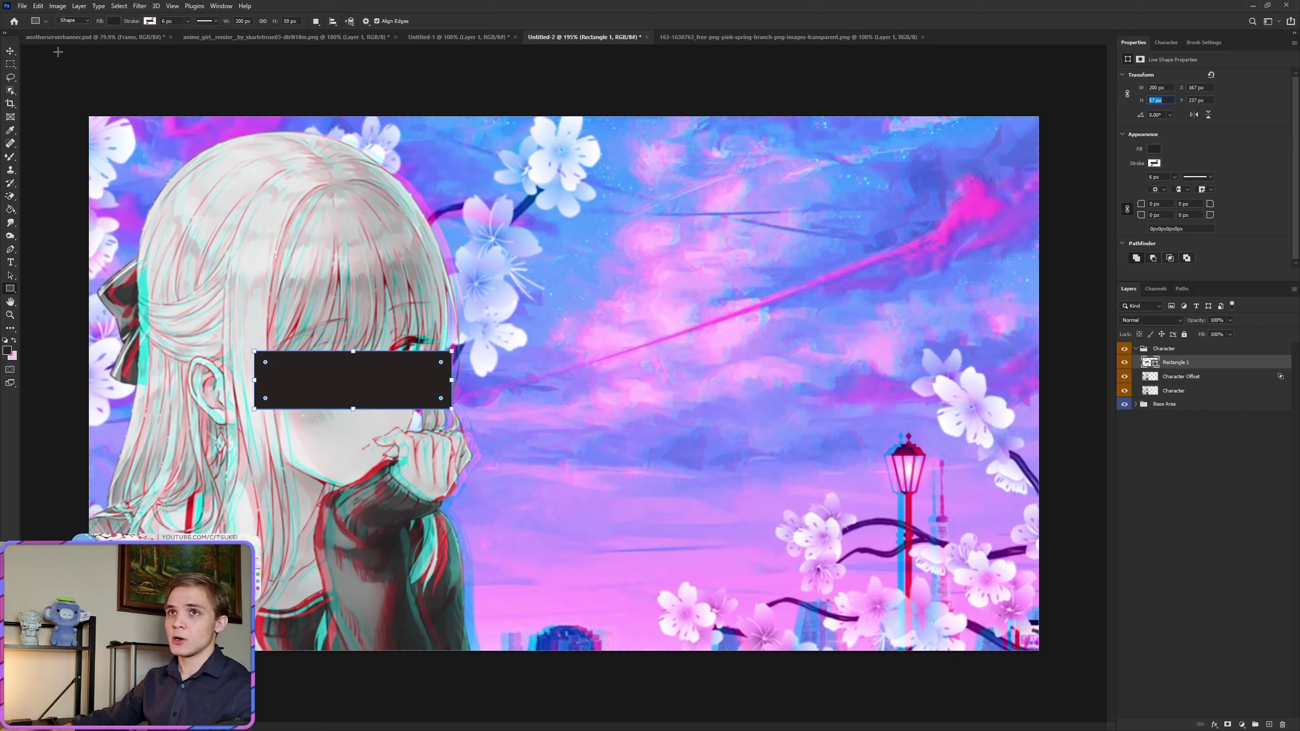
Rotate the eye bar to about -9° and settle it over the girl's eyes.
left_click(5, 51)
key("ctrl+t")
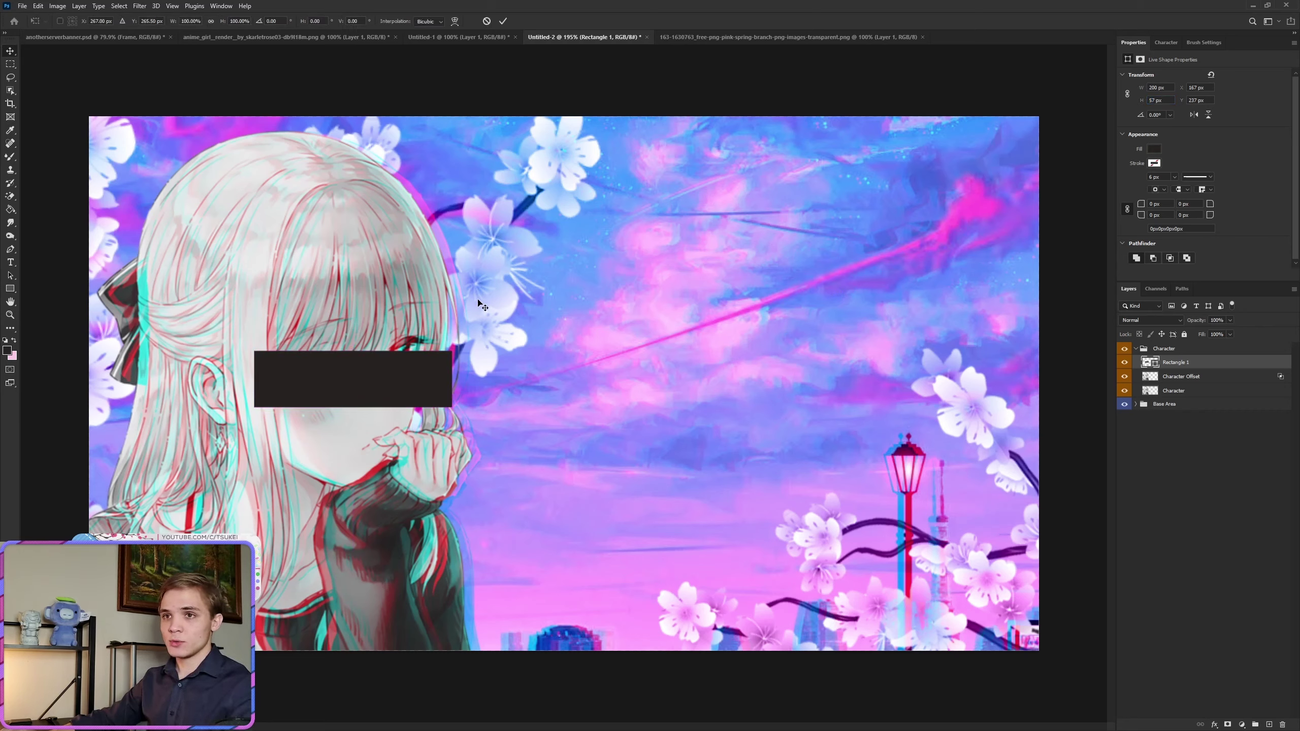
left_click_drag(498, 303, 472, 279)
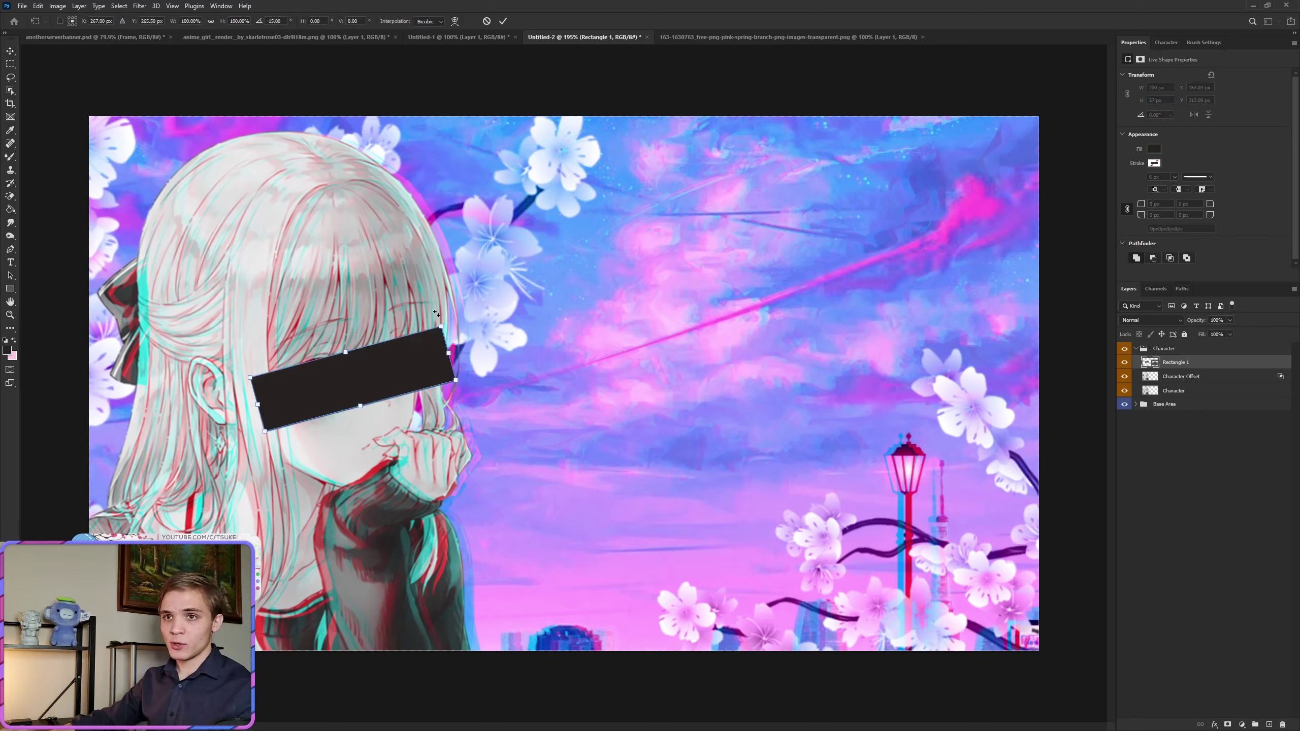
left_click_drag(355, 376, 364, 363)
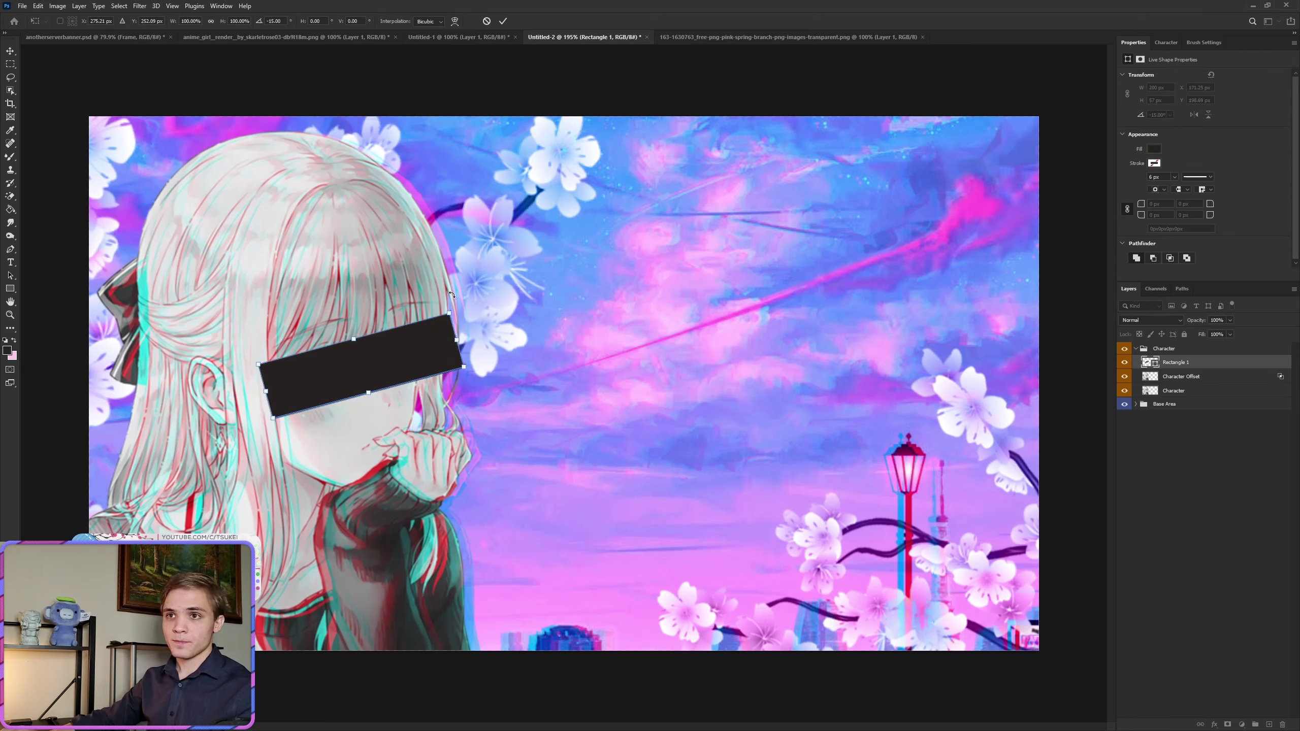
left_click_drag(449, 309, 463, 312)
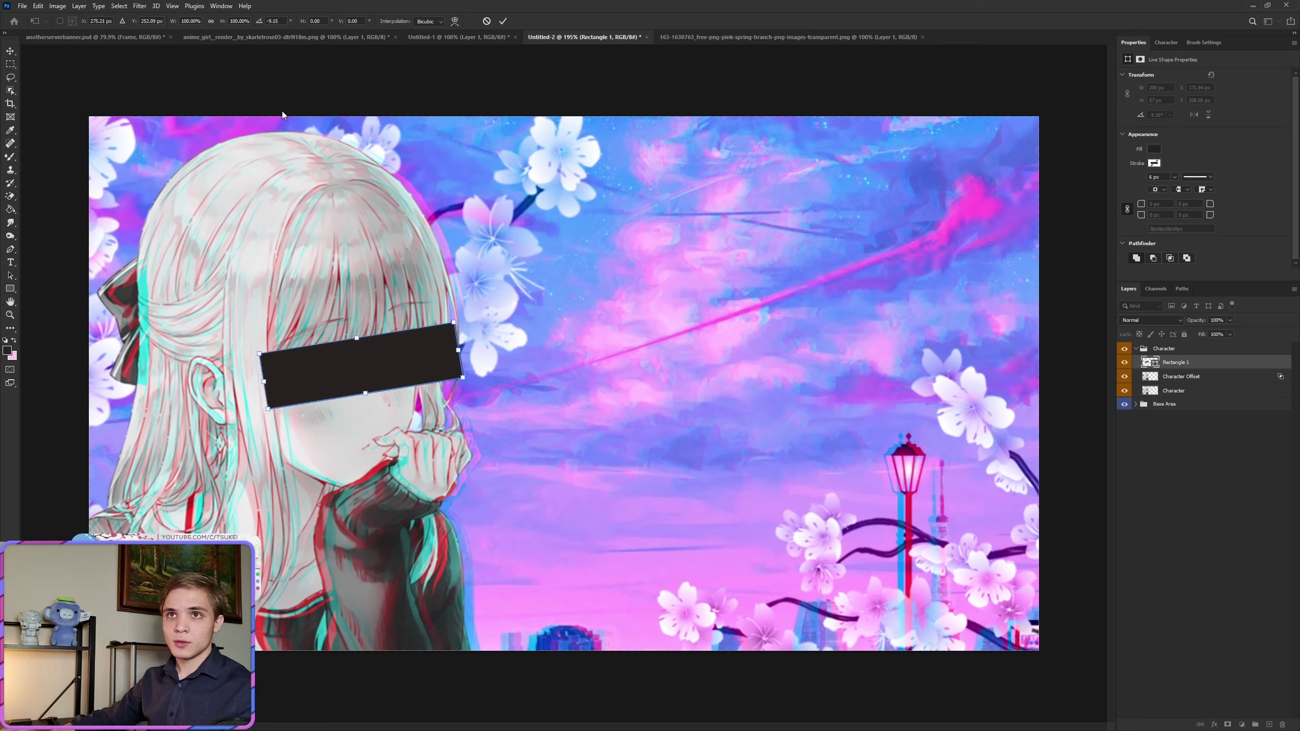
mouse_move(364, 358)
left_mouse_down()
mouse_move(365, 389)
mouse_move(363, 360)
left_mouse_up()
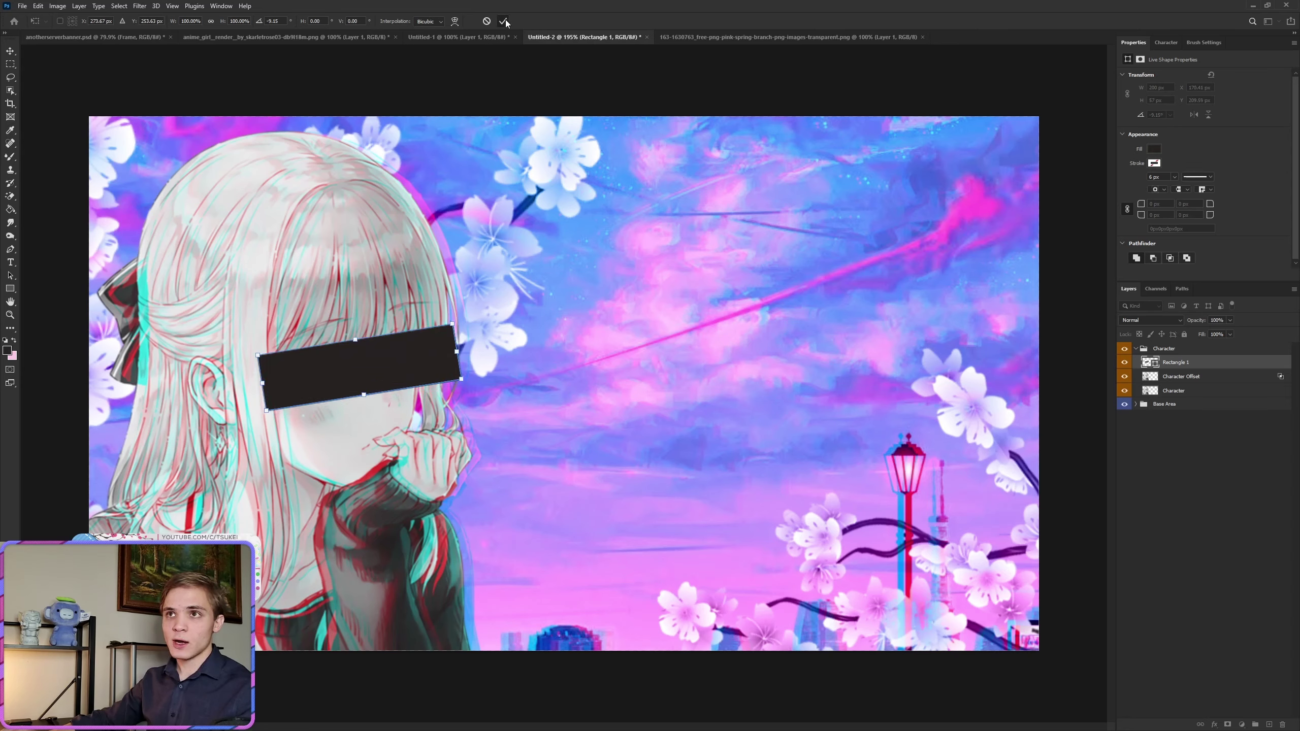
left_click(503, 21)
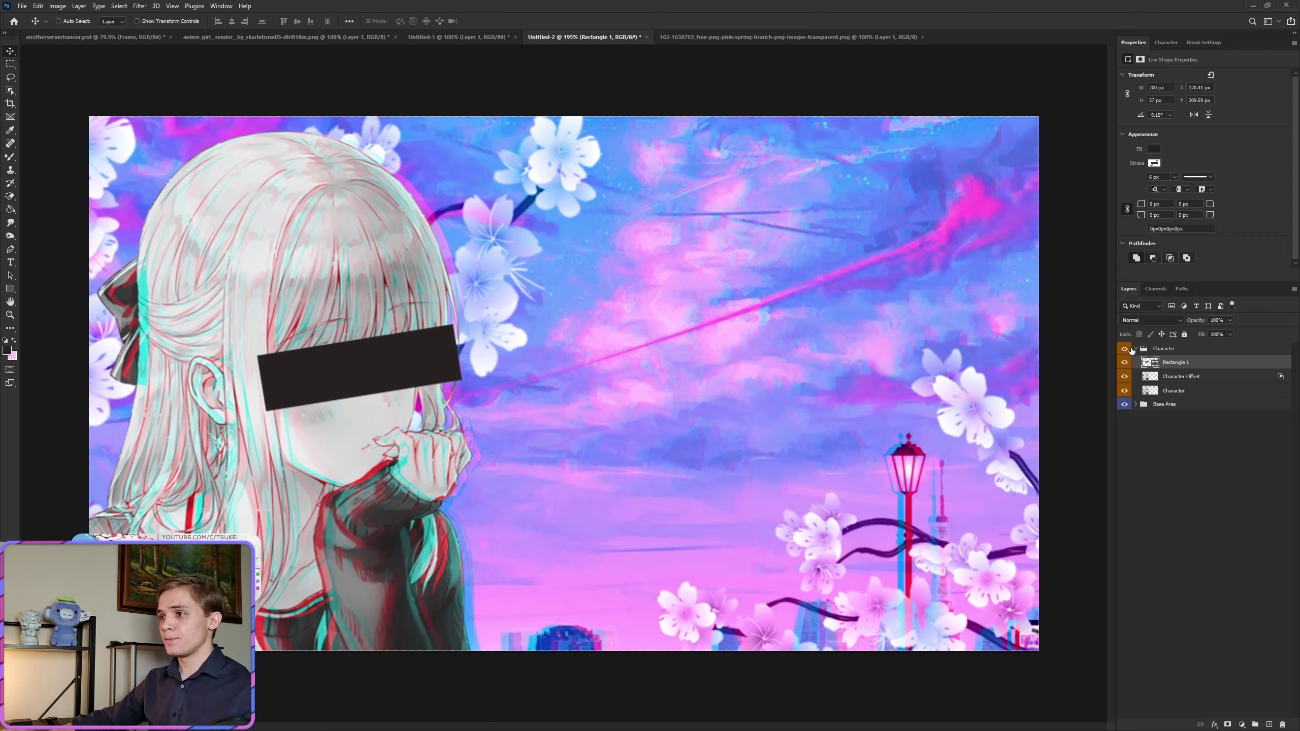
Rename the Rectangle 1 layer to Eye Box and collapse the Character group.
double_click(1174, 362)
type("Ev")
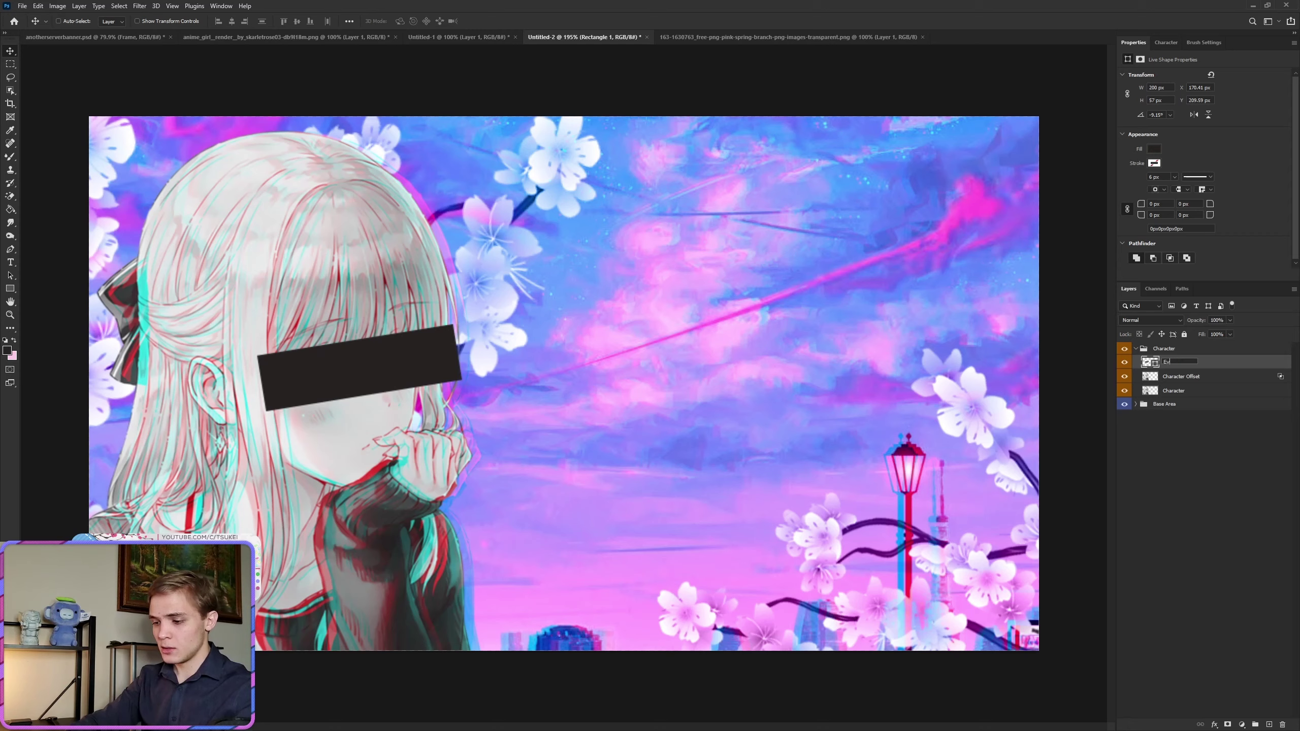
type("e Box")
key("Return")
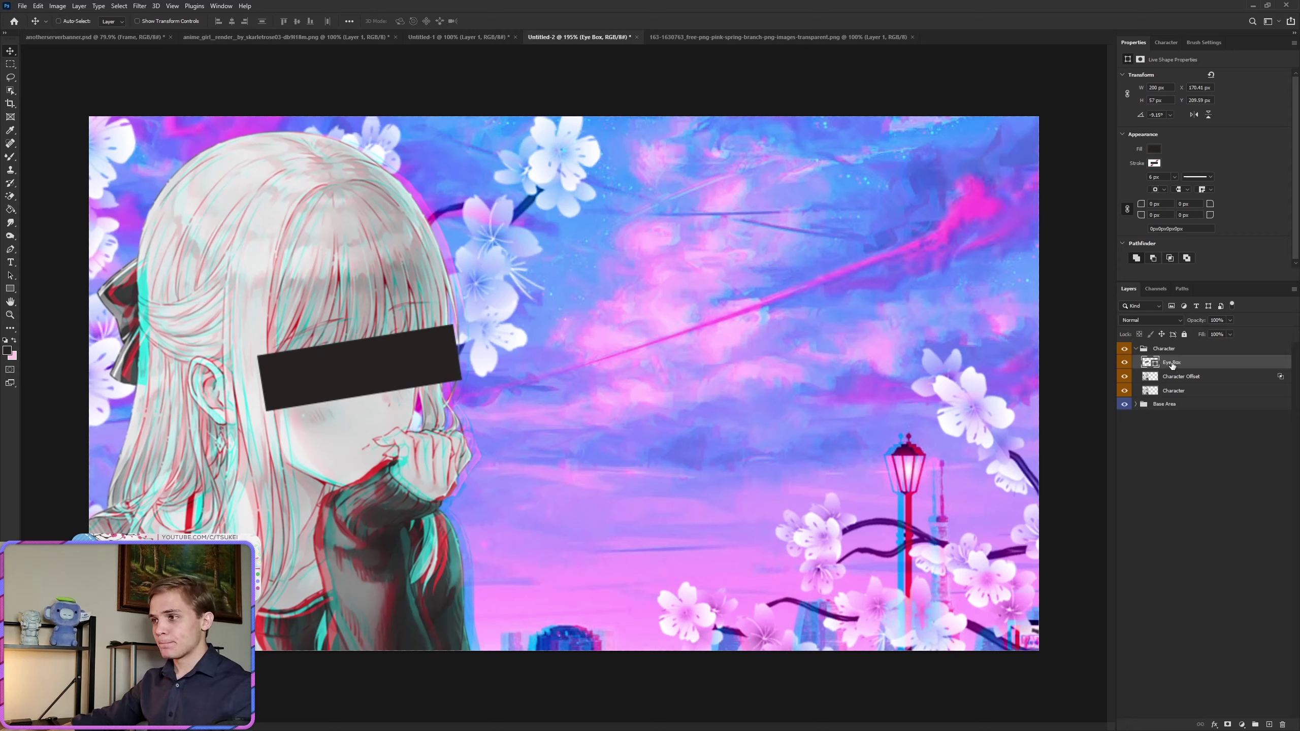
left_click(1136, 349)
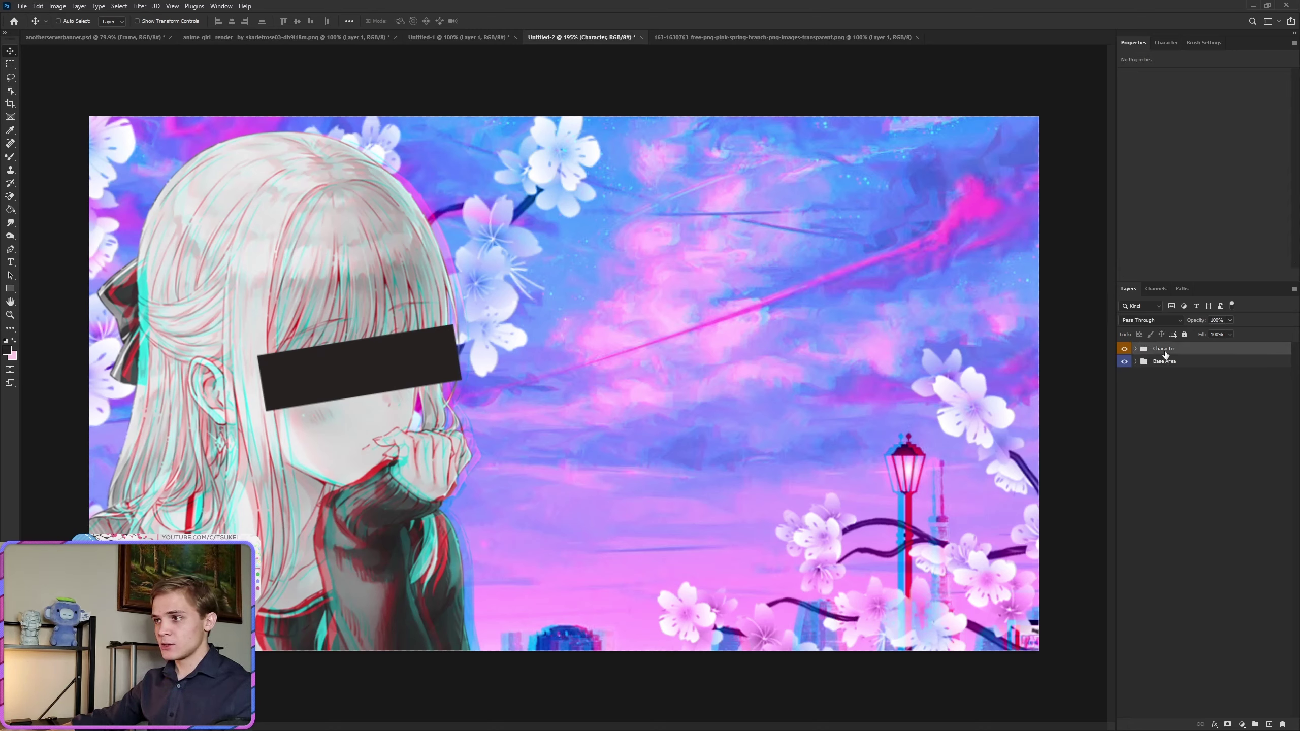
Add a green-labelled group named Text holding a new empty layer above Character.
left_click(1272, 724)
key("ctrl+g")
double_click(1170, 349)
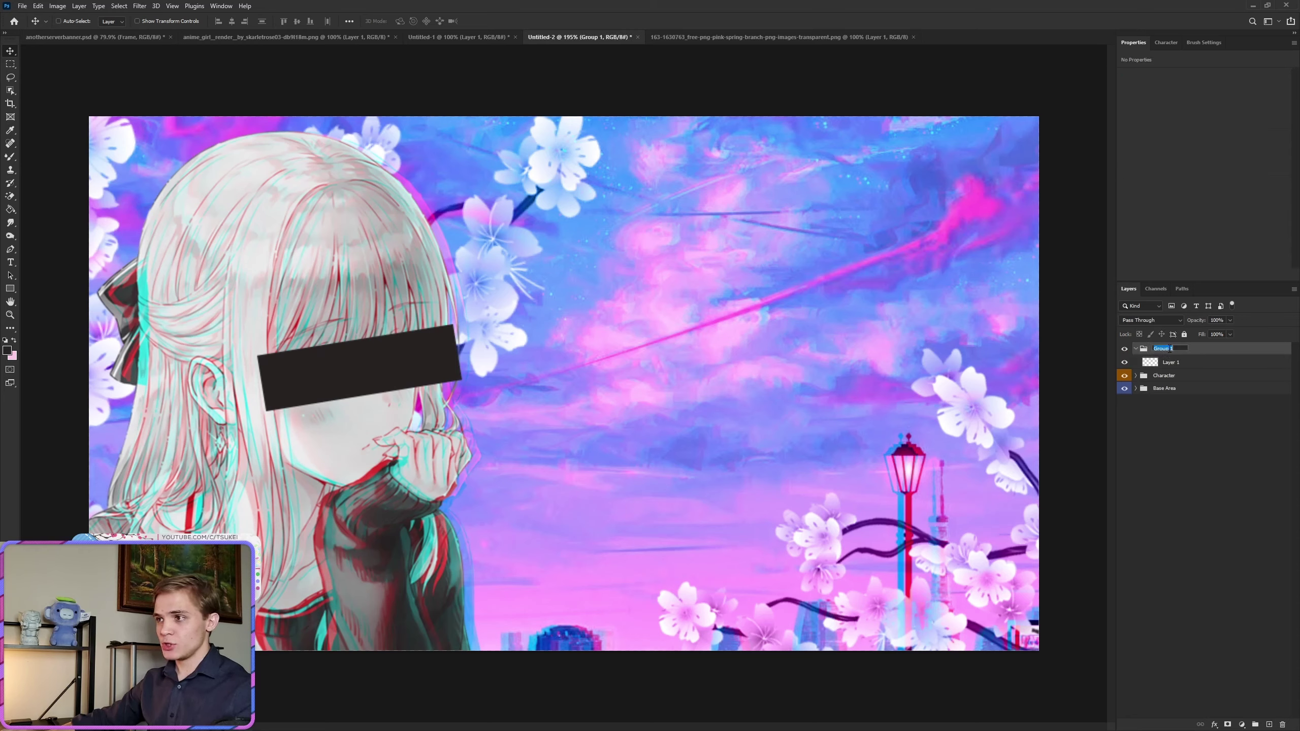
type("Text")
key("Return")
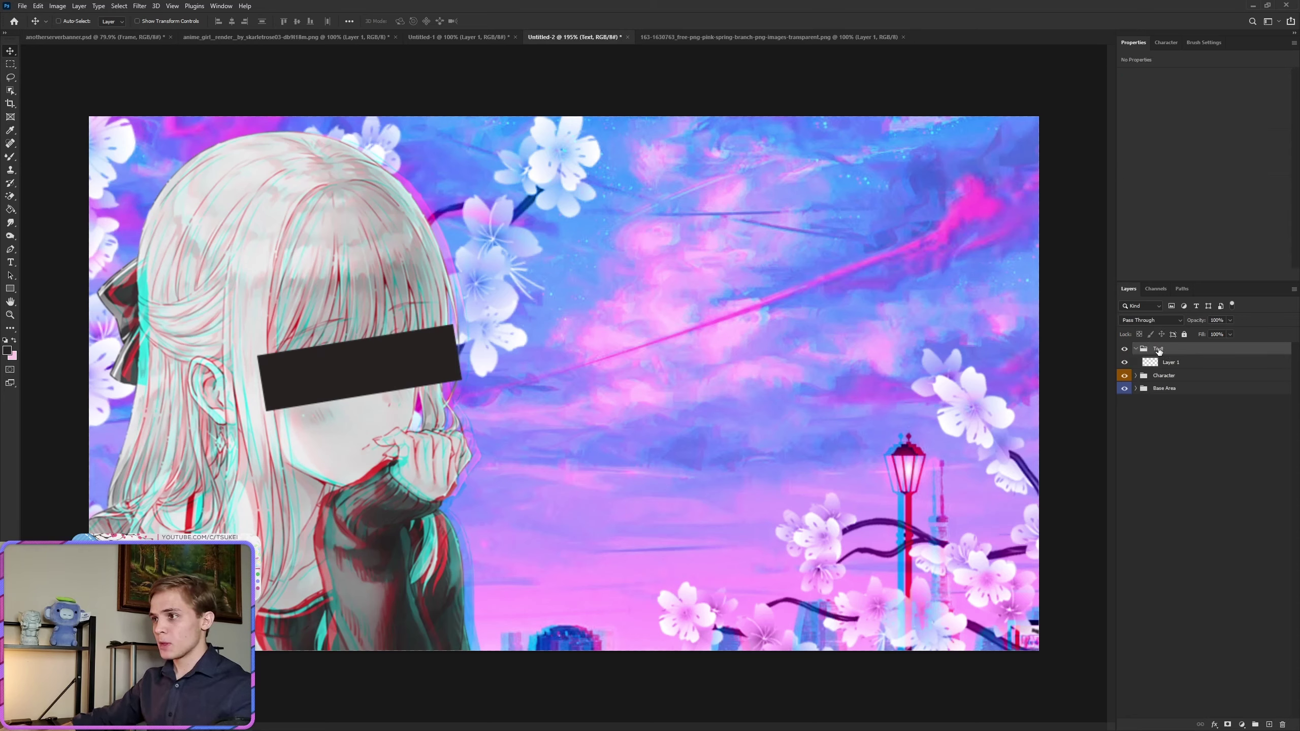
right_click(1126, 355)
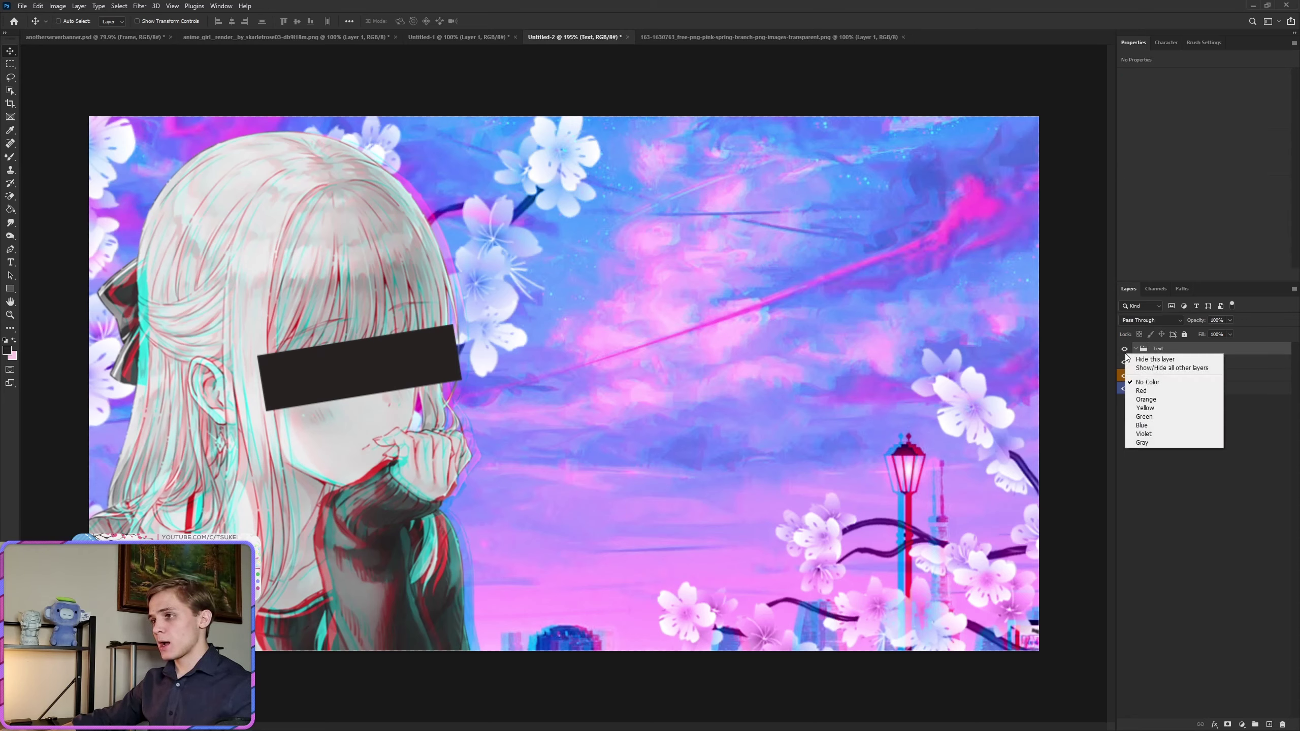
left_click(1145, 416)
left_click(1172, 363)
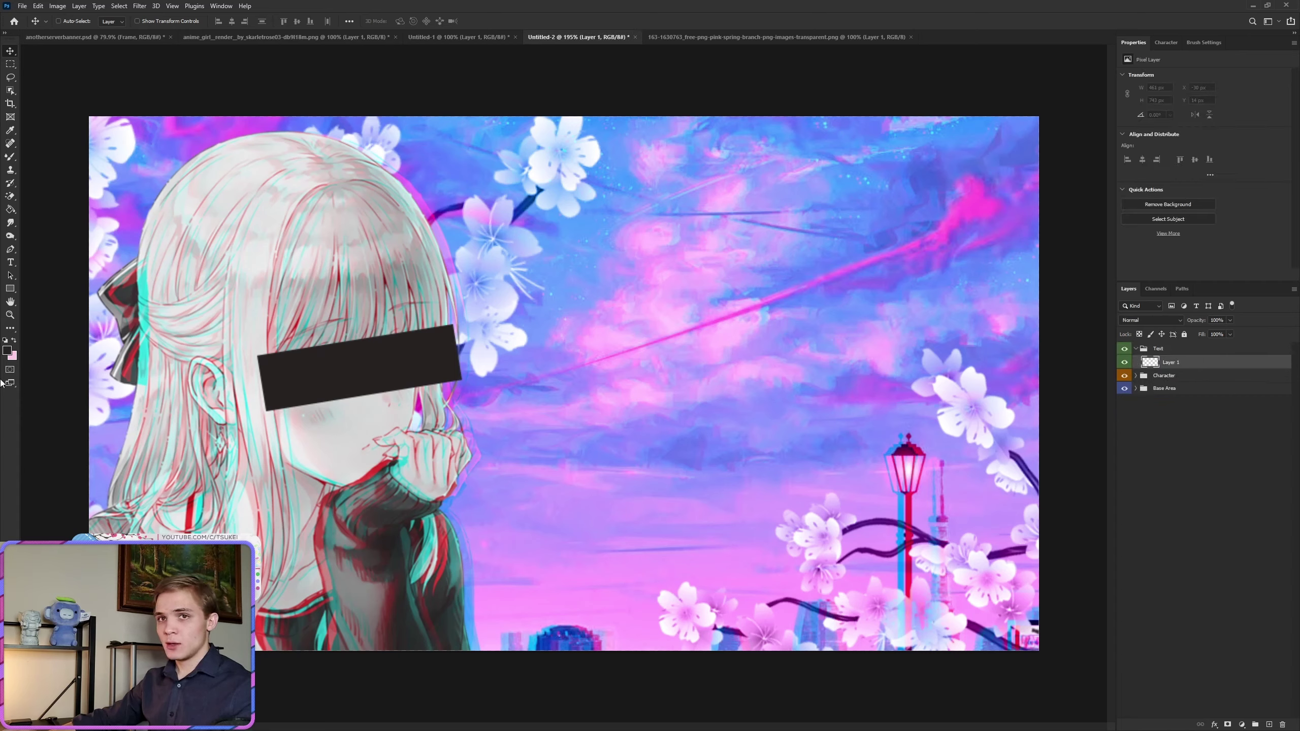
Paste アニメ as text and format it white, 60 pt, in Pomeranian Regular.
left_click(10, 262)
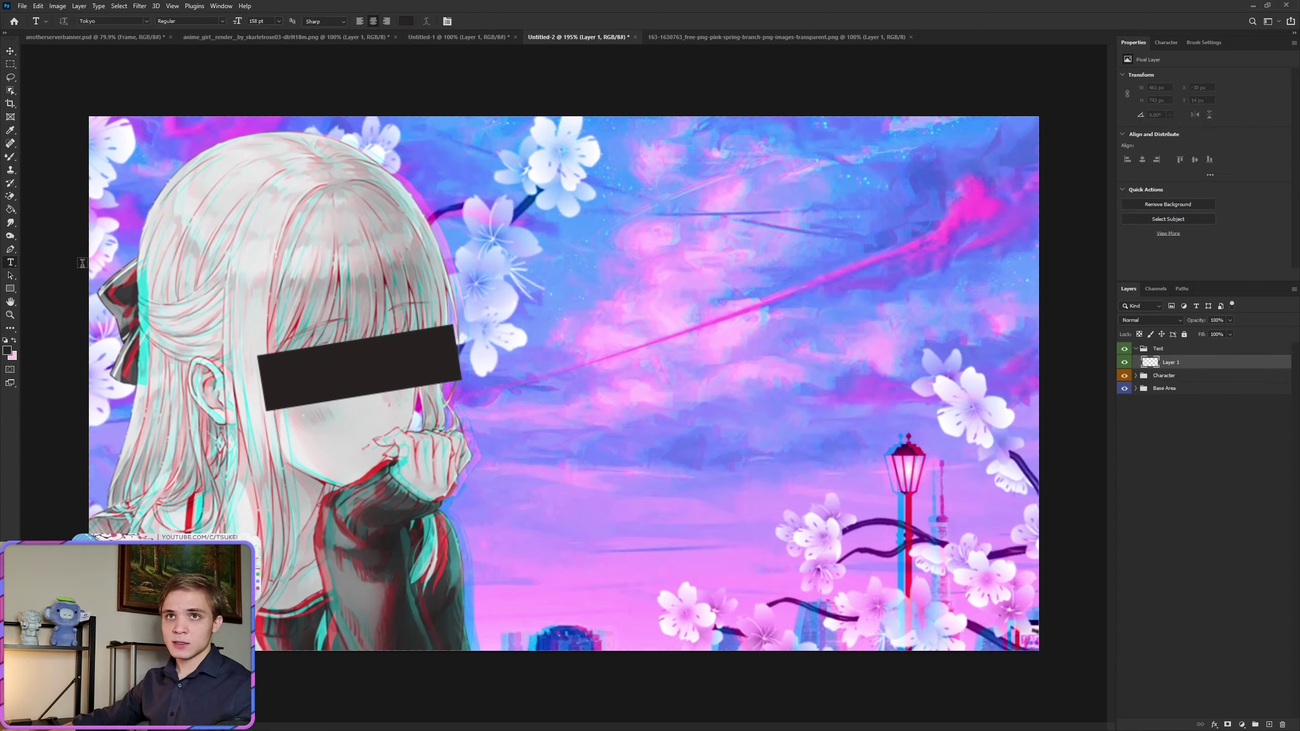
left_click(501, 360)
type("アニメ")
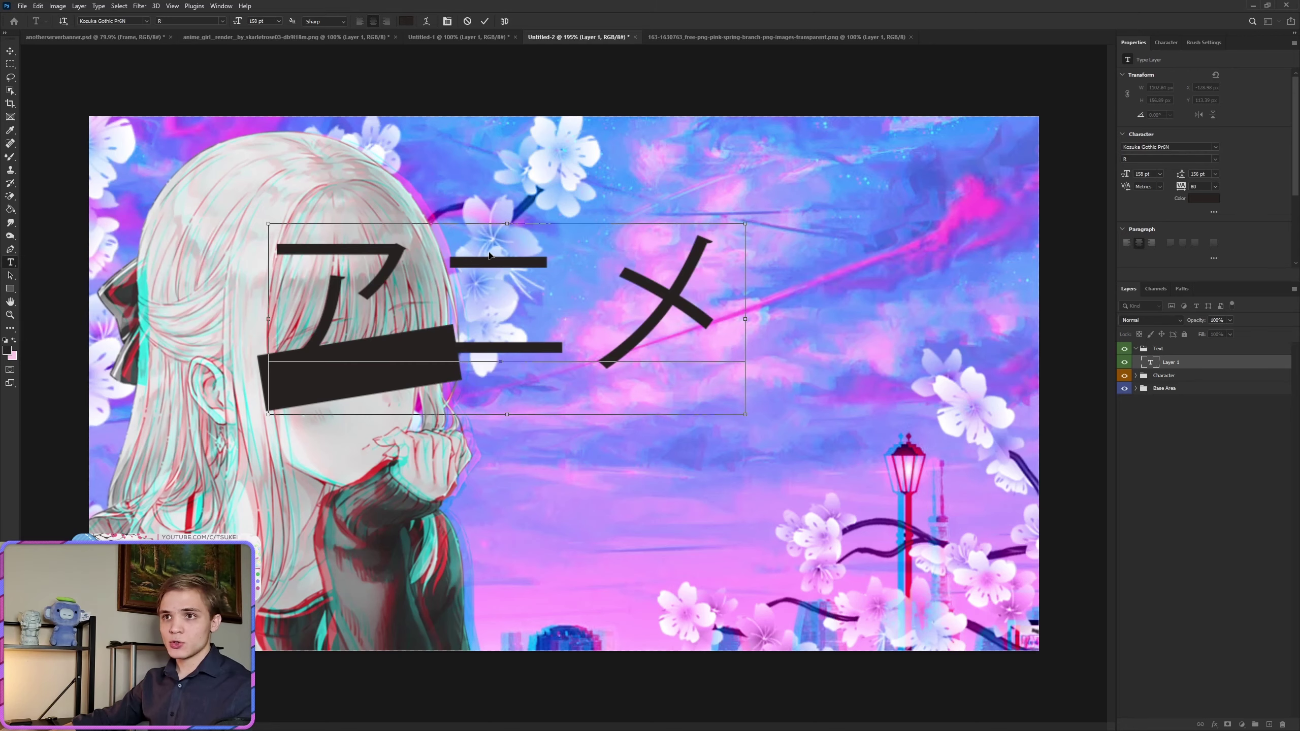
key("ctrl+a")
left_click(107, 21)
type("pomer")
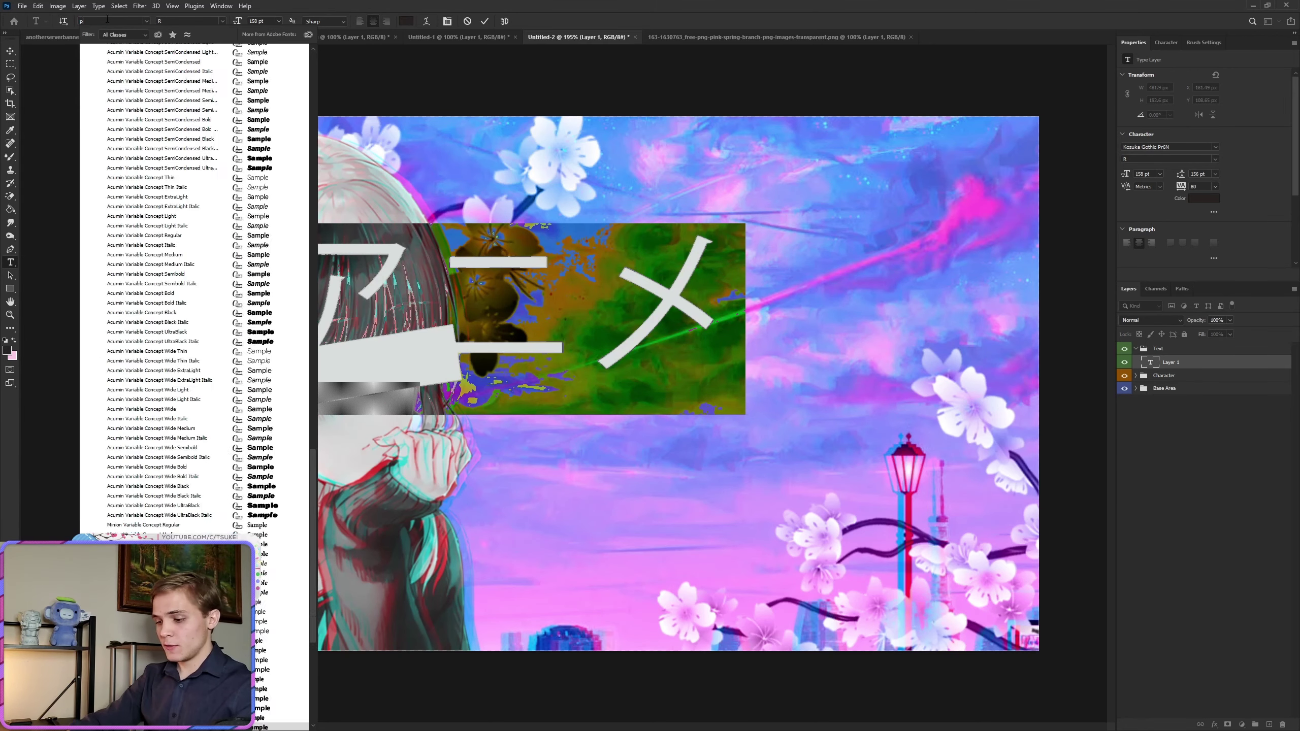
left_click(122, 51)
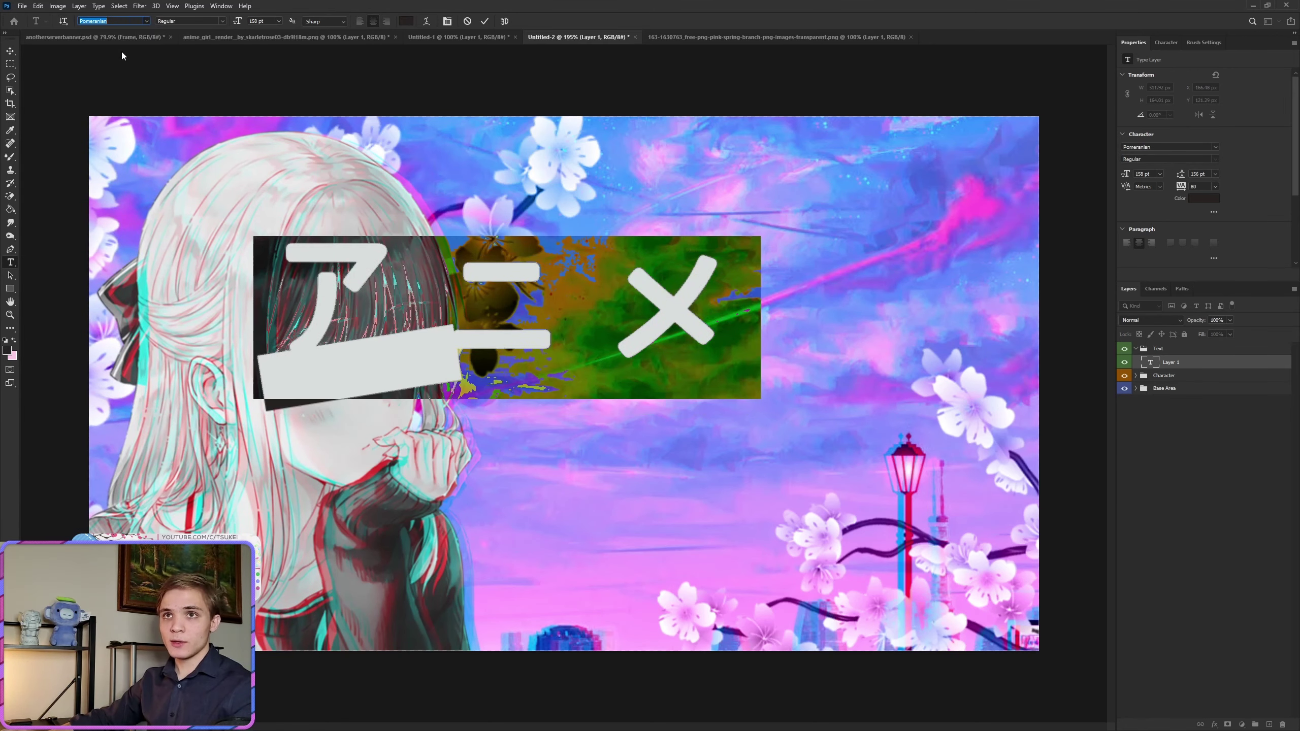
left_click(406, 21)
left_click(498, 486)
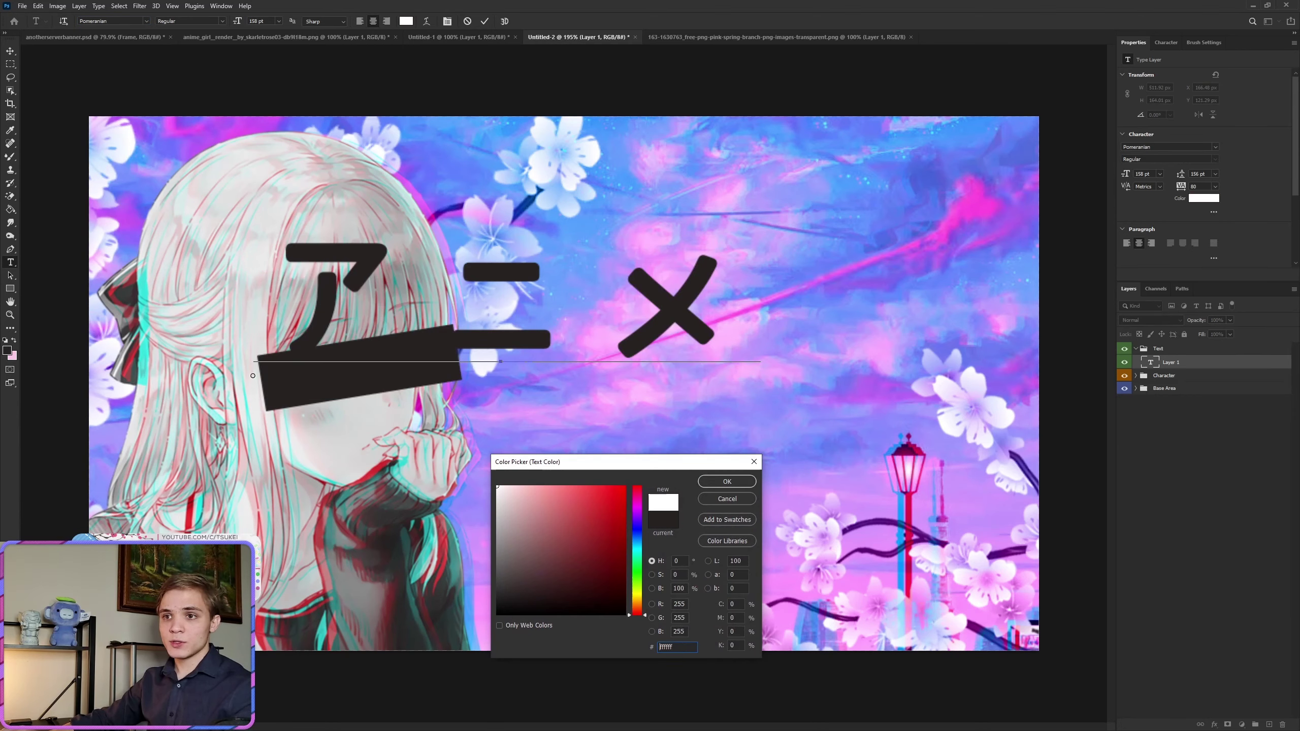
left_click(731, 486)
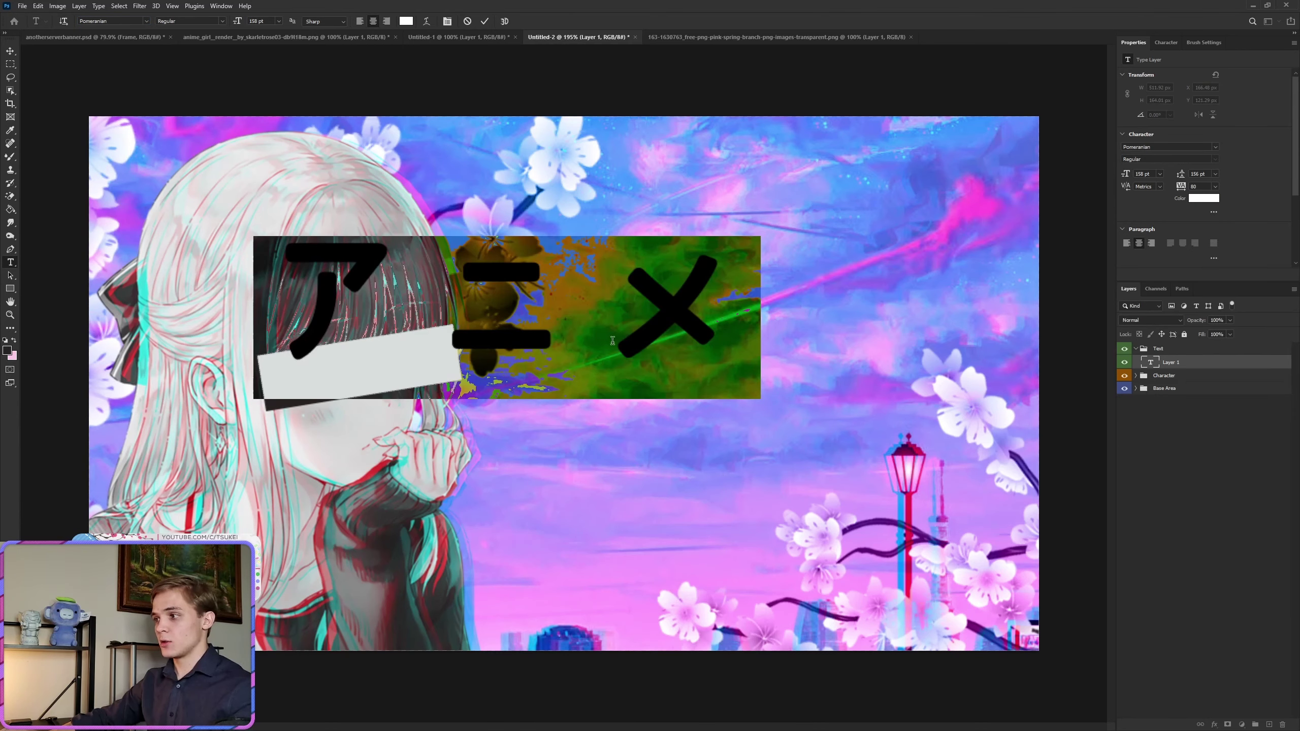
key("BackSpace")
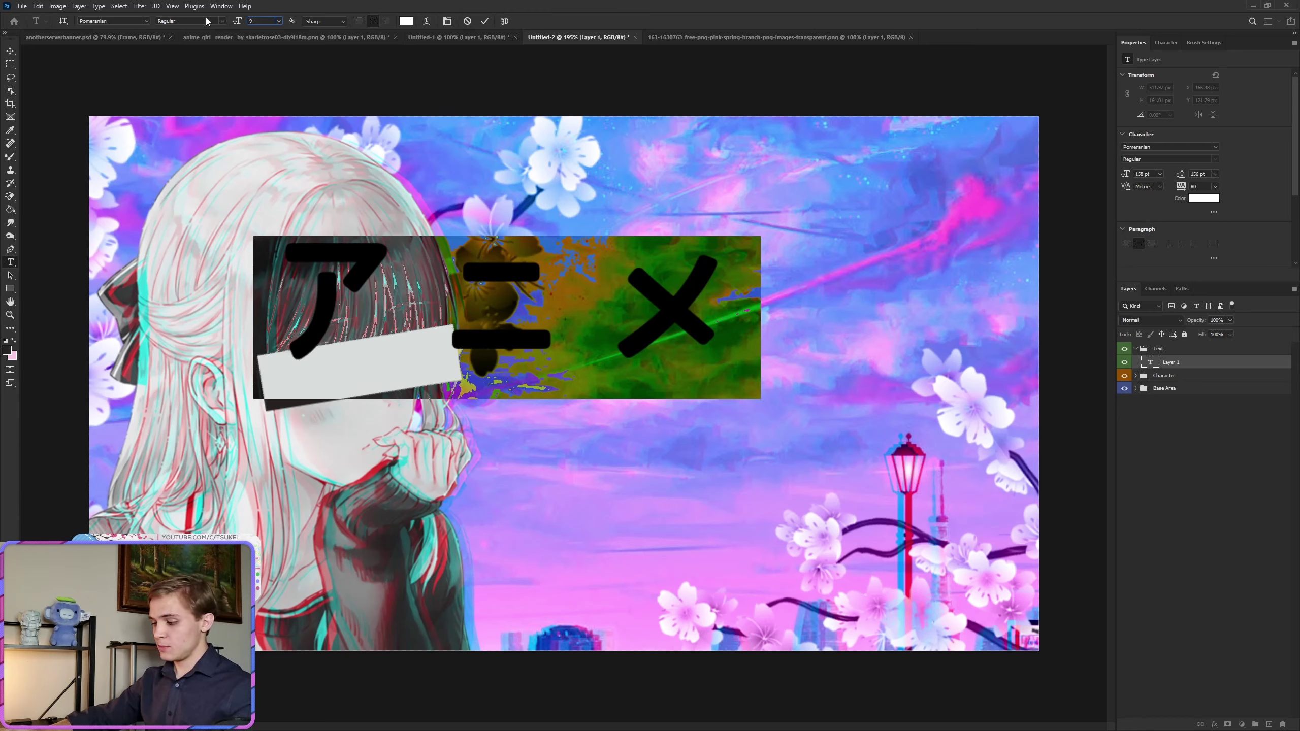
type("60")
key("Return")
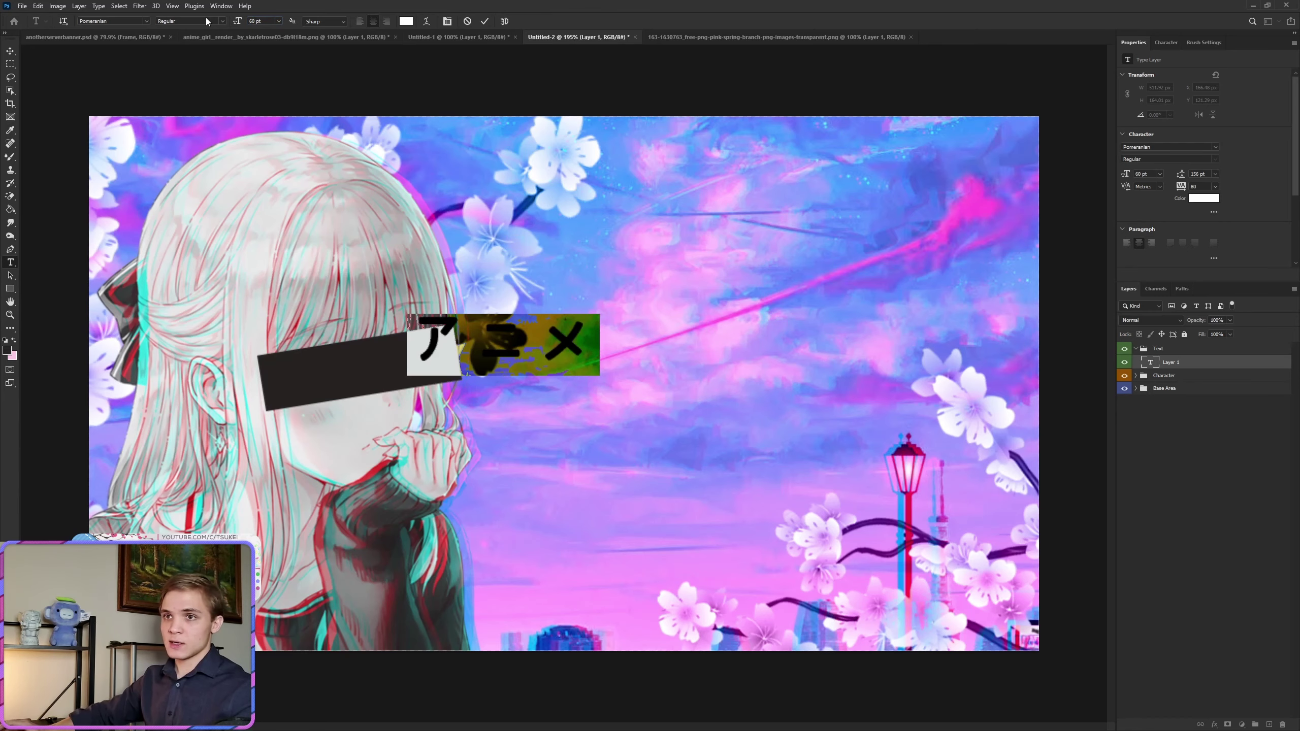
left_click(485, 21)
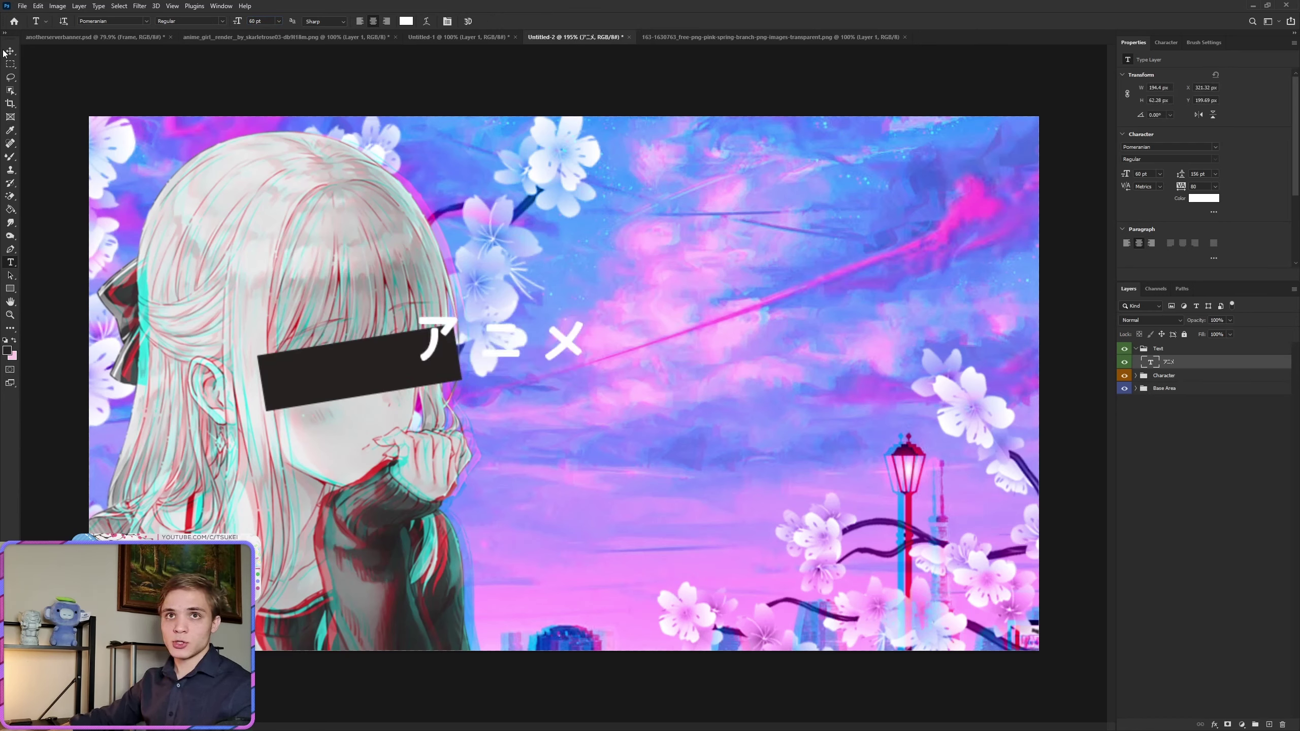
Move the アニメ text onto the eye bar and rotate it to exactly -9.15°.
key("v")
left_click_drag(511, 349, 396, 377)
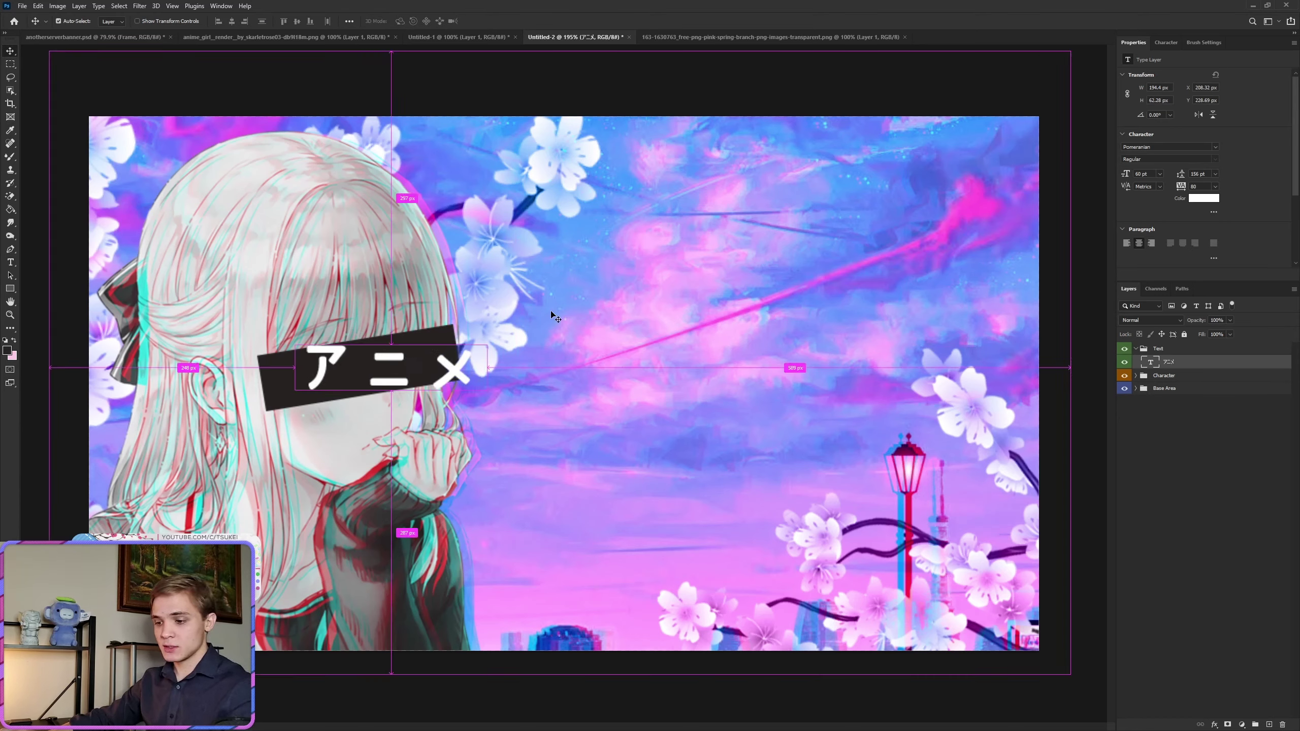
key("ctrl+t")
left_click_drag(486, 320, 500, 301)
left_click_drag(446, 380, 426, 376)
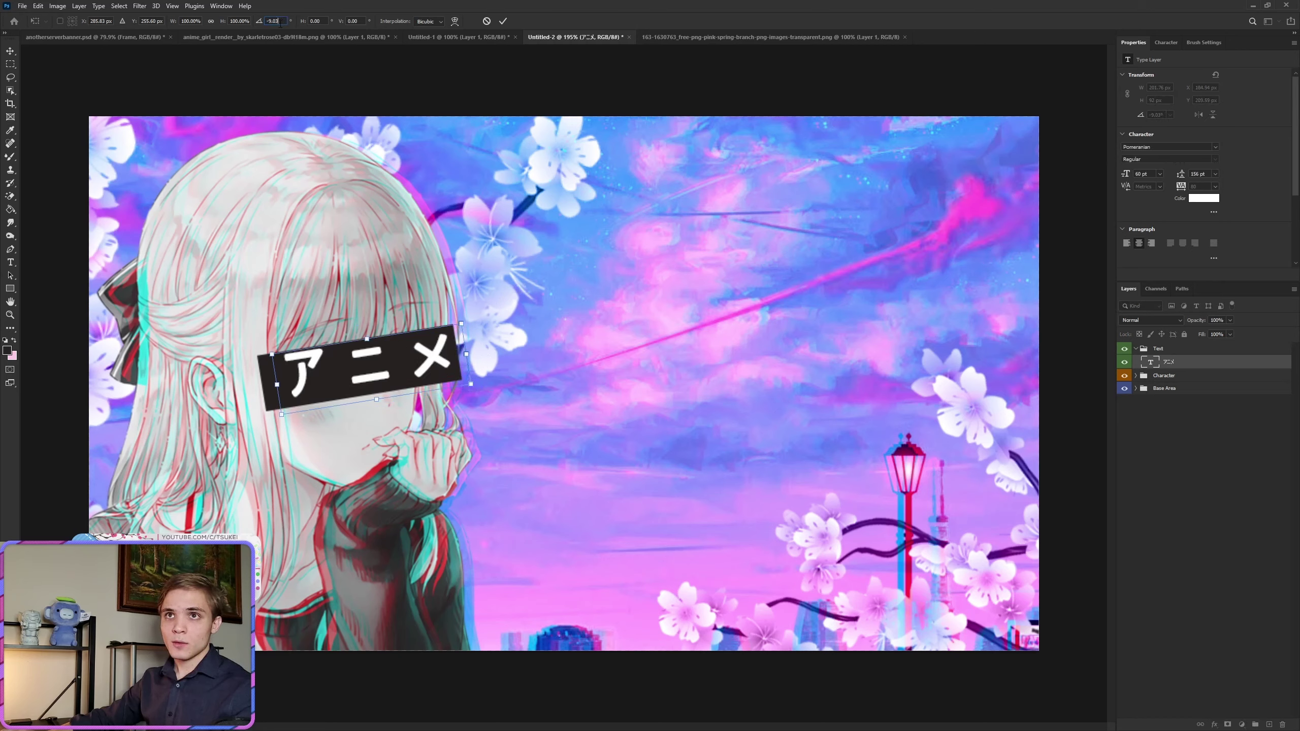
type("-9.15")
key("Return")
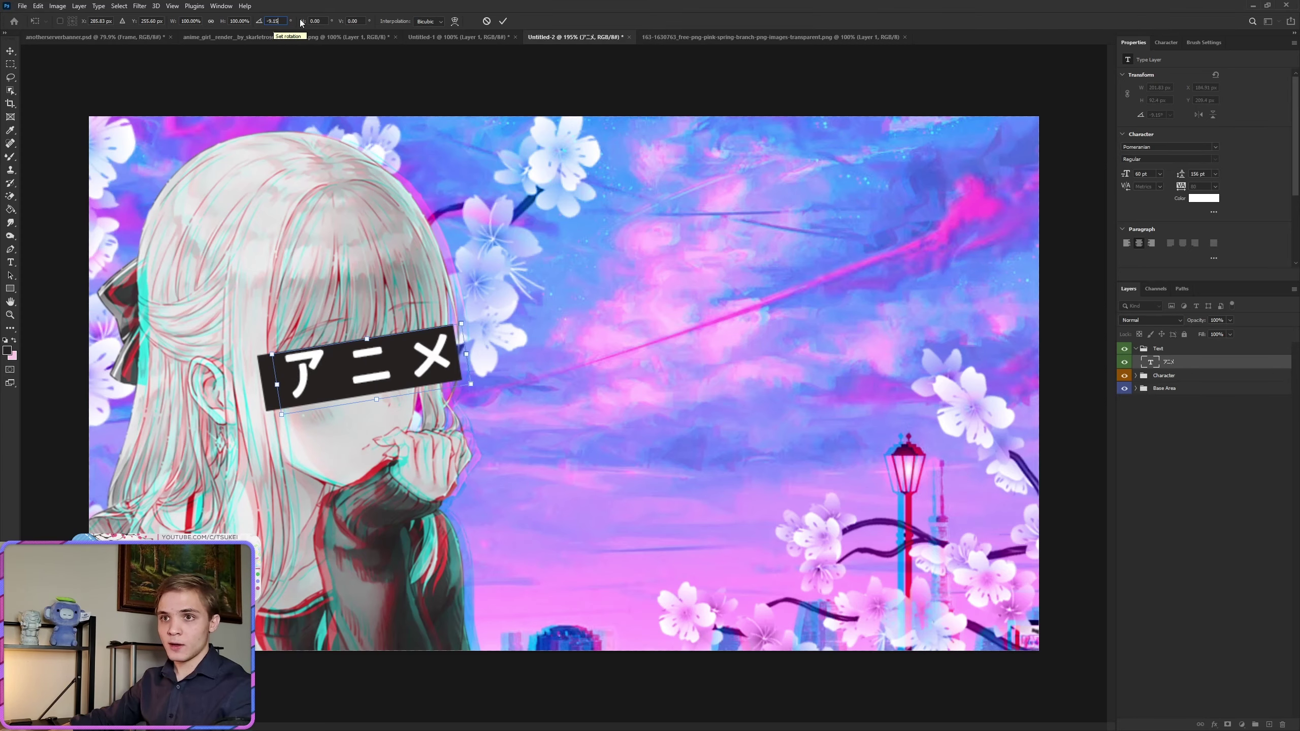
left_click(503, 21)
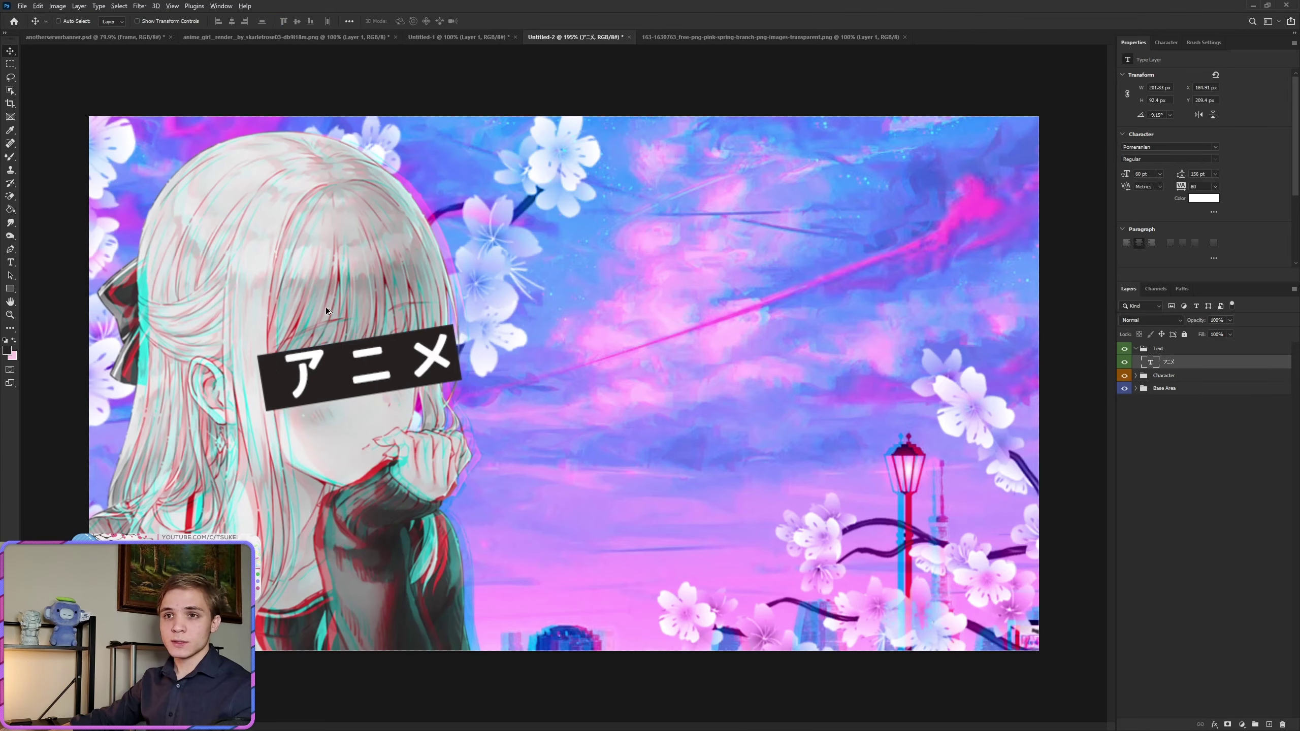
scroll(358, 307, "up", 4)
Close the アニメ text edit, zoom out, and select the Eye Box layer inside Character.
double_click(365, 382)
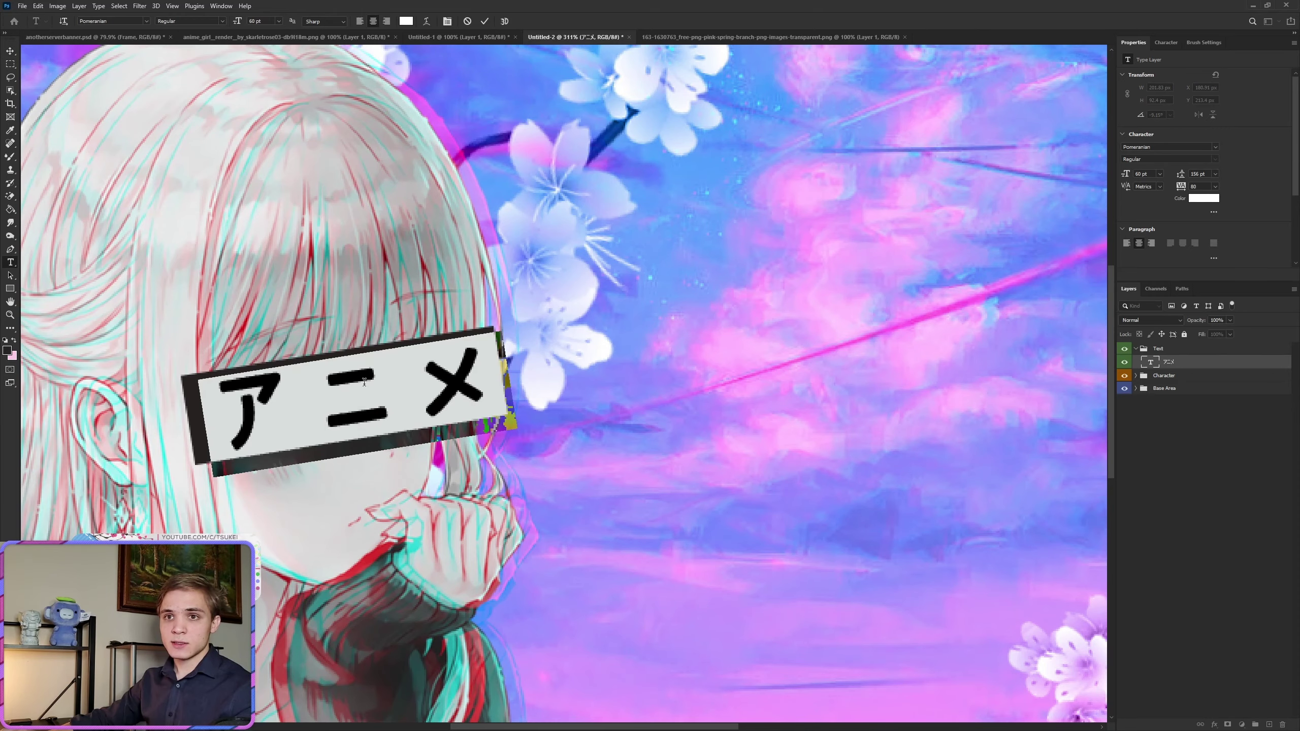
left_click(485, 21)
key("v")
scroll(577, 247, "down", 9)
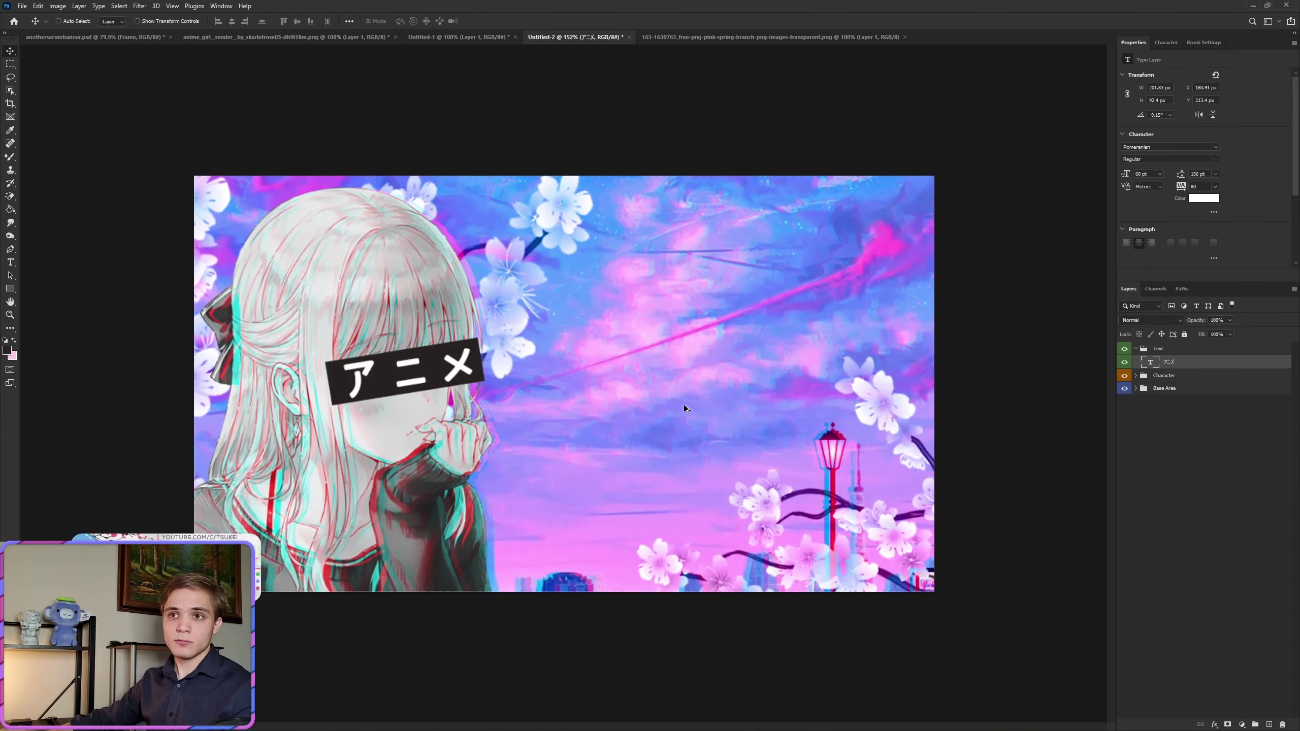
left_click(1136, 375)
left_click(1170, 389)
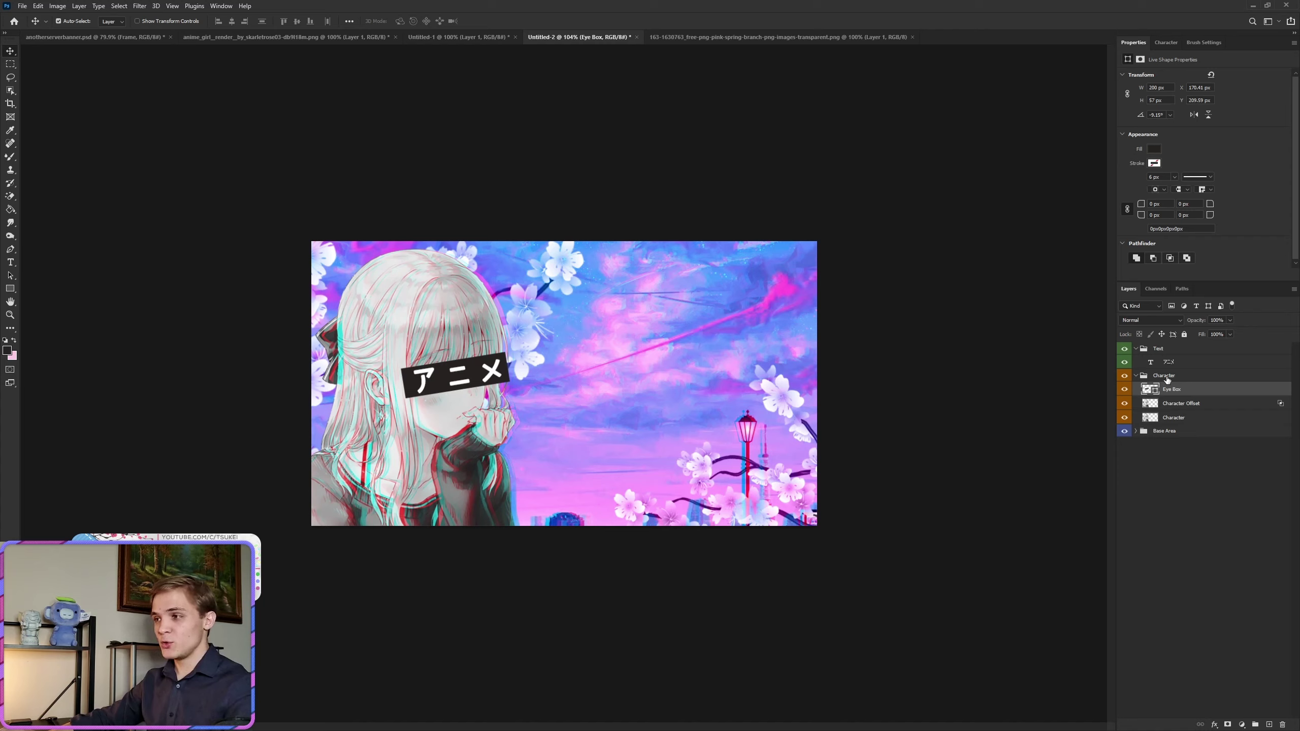
Duplicate Eye Box, turn off the copy's green channel in Blending Options, and collapse Character.
key("ctrl+j")
right_click(1175, 390)
left_click(1069, 317)
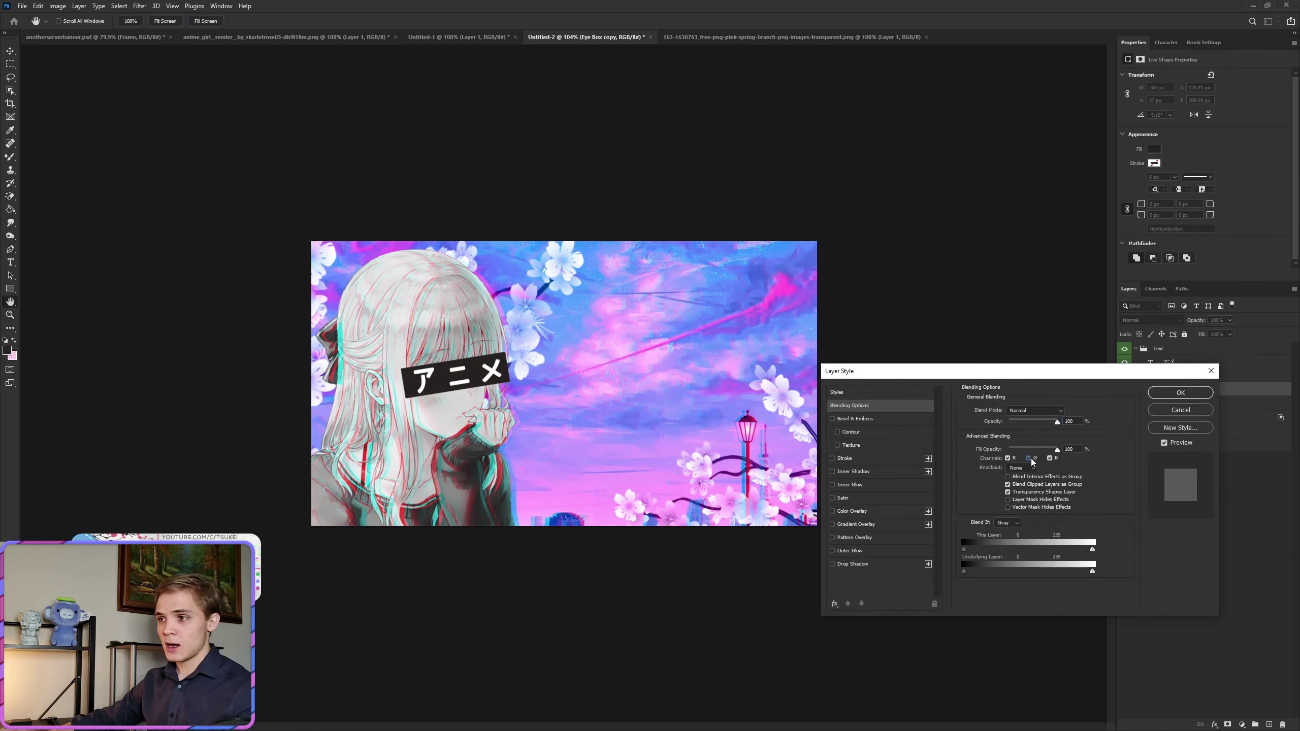
left_click(1030, 459)
left_click(1156, 396)
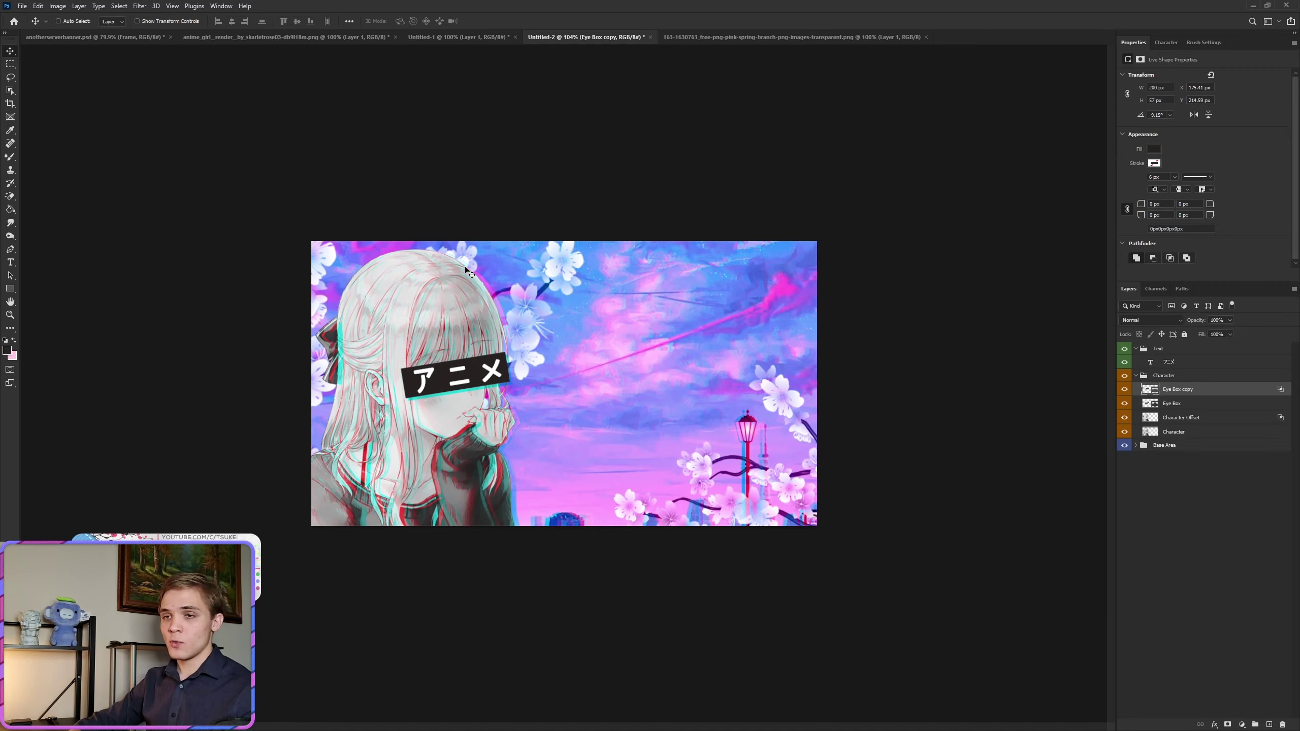
scroll(506, 397, "up", 6)
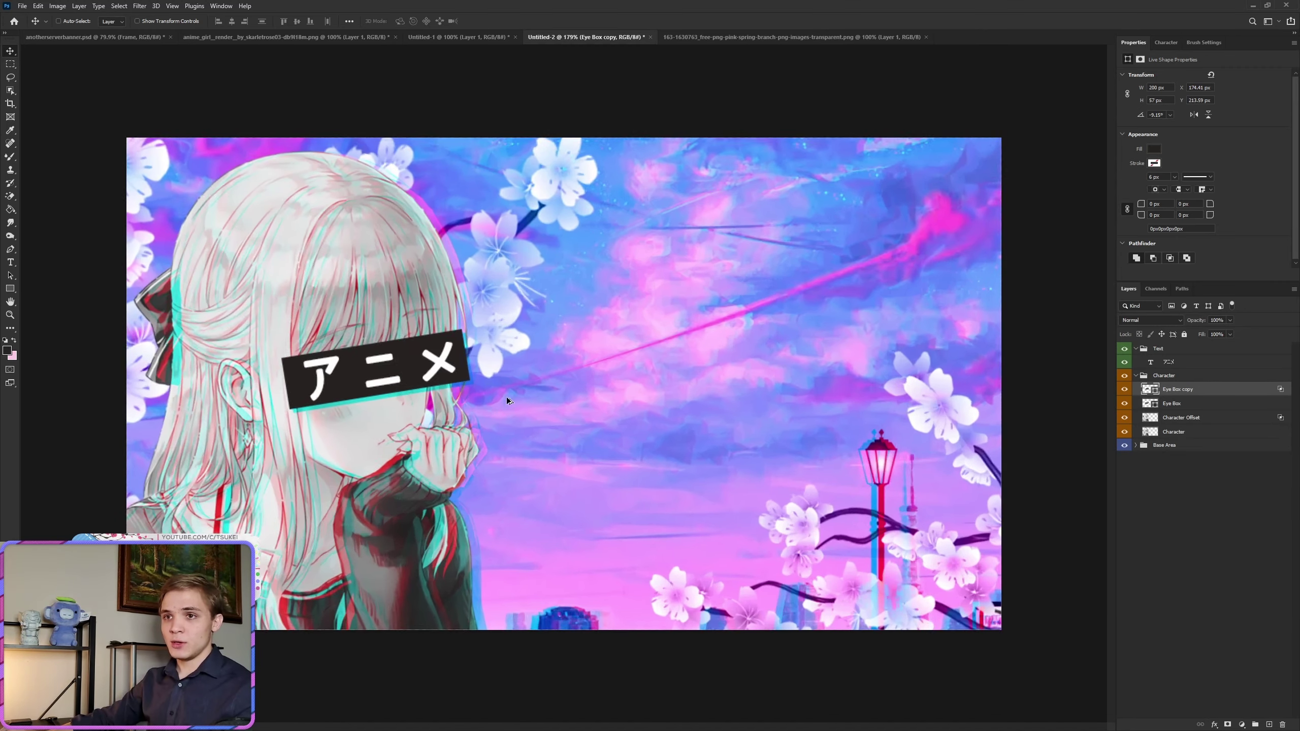
scroll(489, 368, "down", 6)
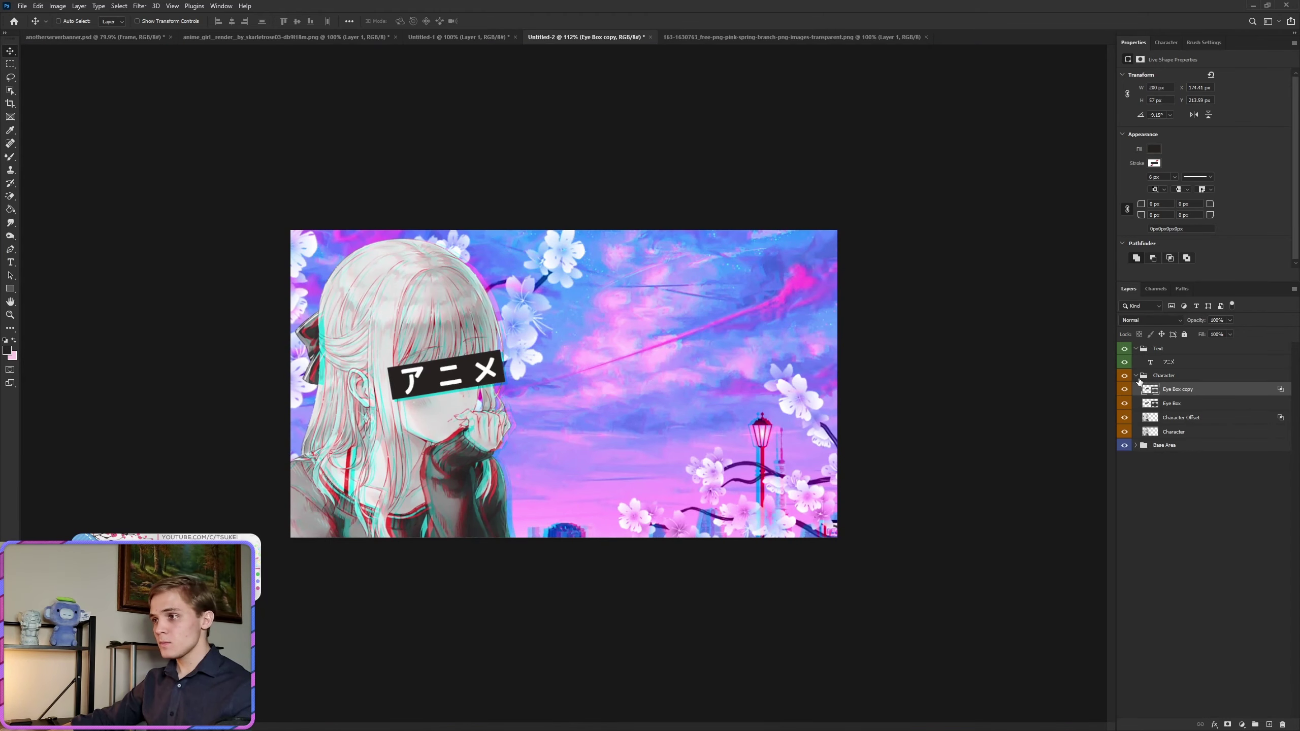
left_click(1136, 377)
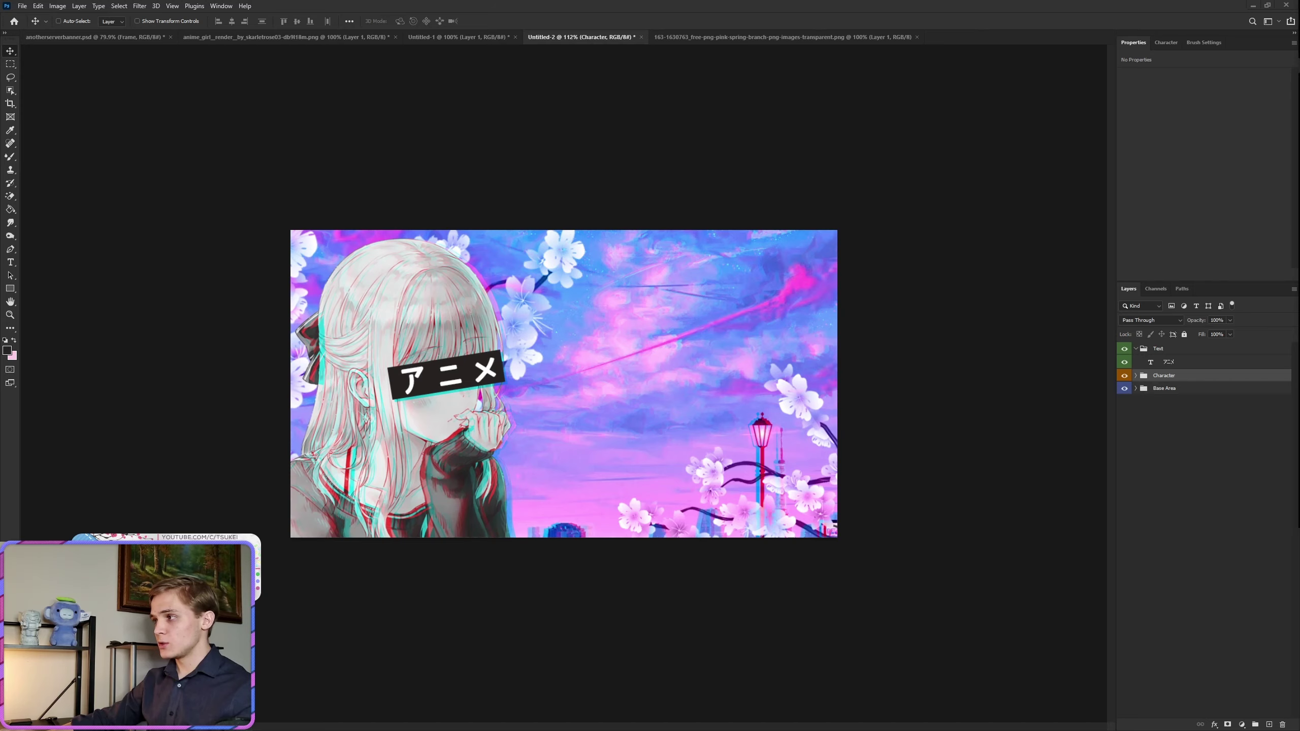
Add a layer above アニメ and start a purple #7f47c4 text layer on the canvas.
left_click(1180, 363)
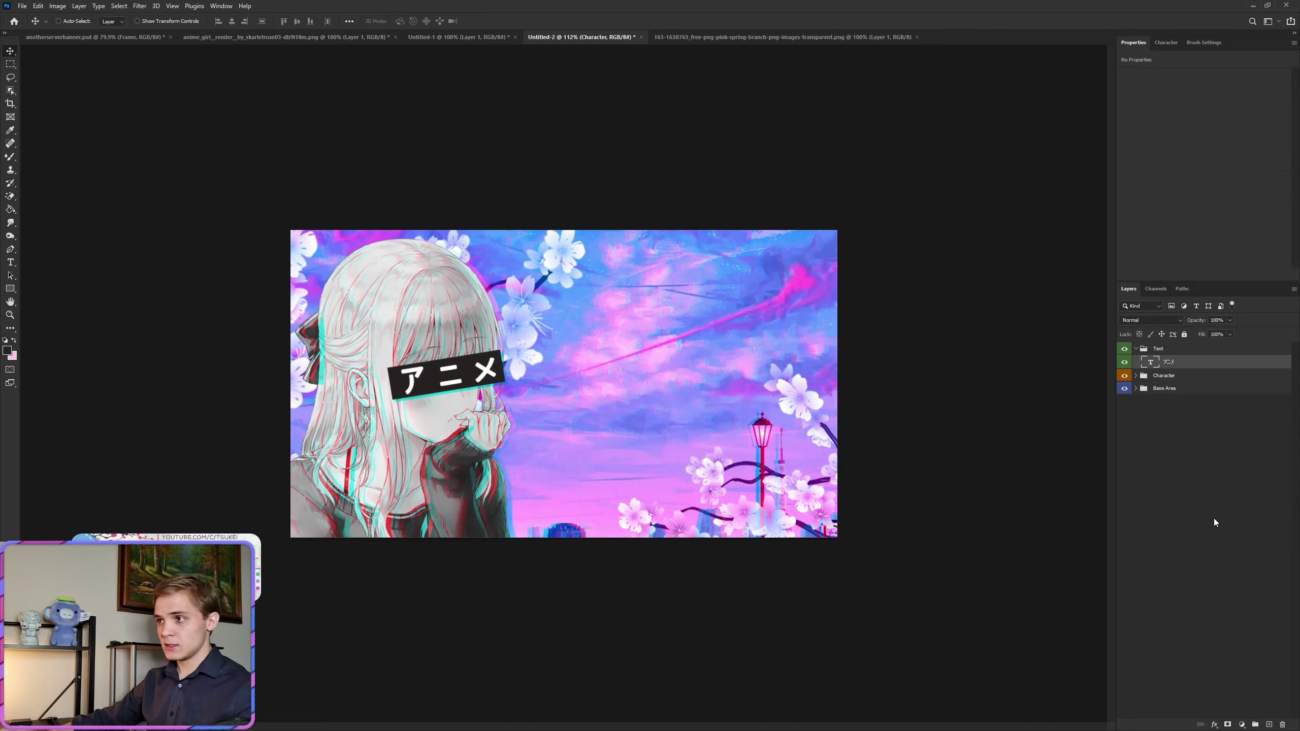
left_click(1269, 725)
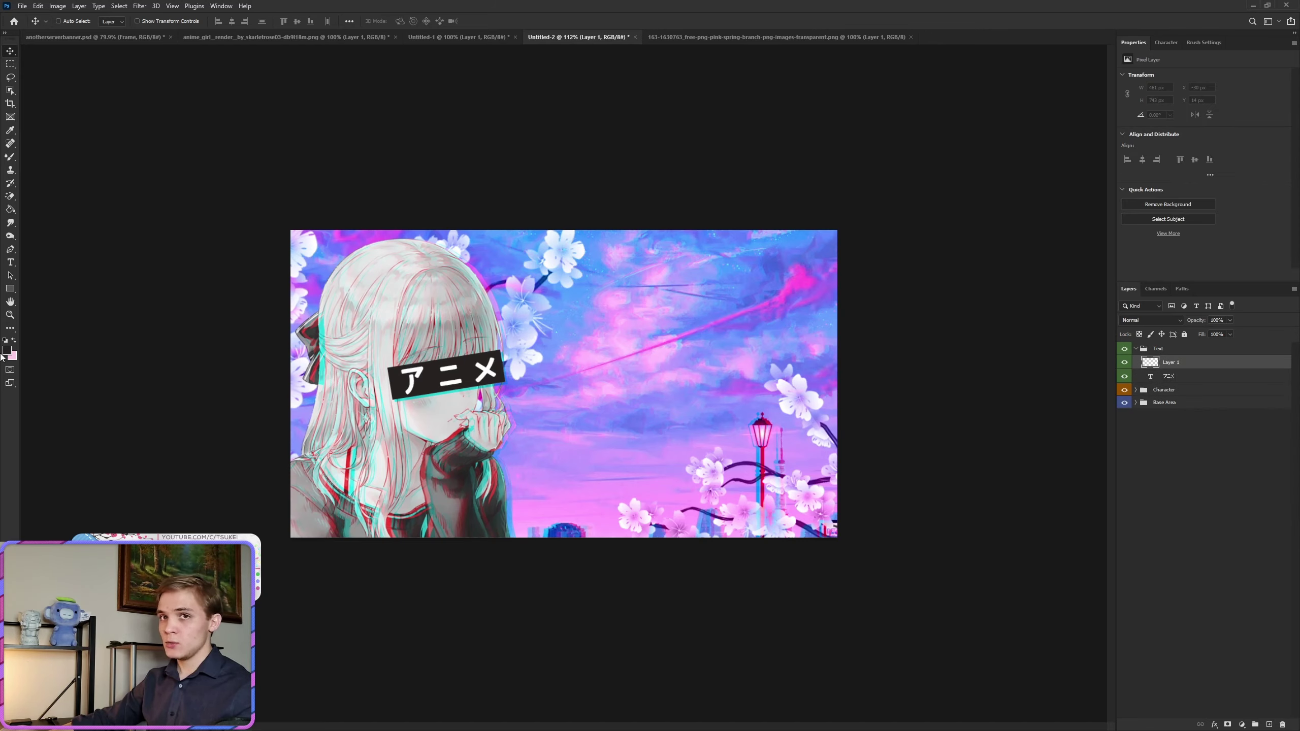
left_click(10, 262)
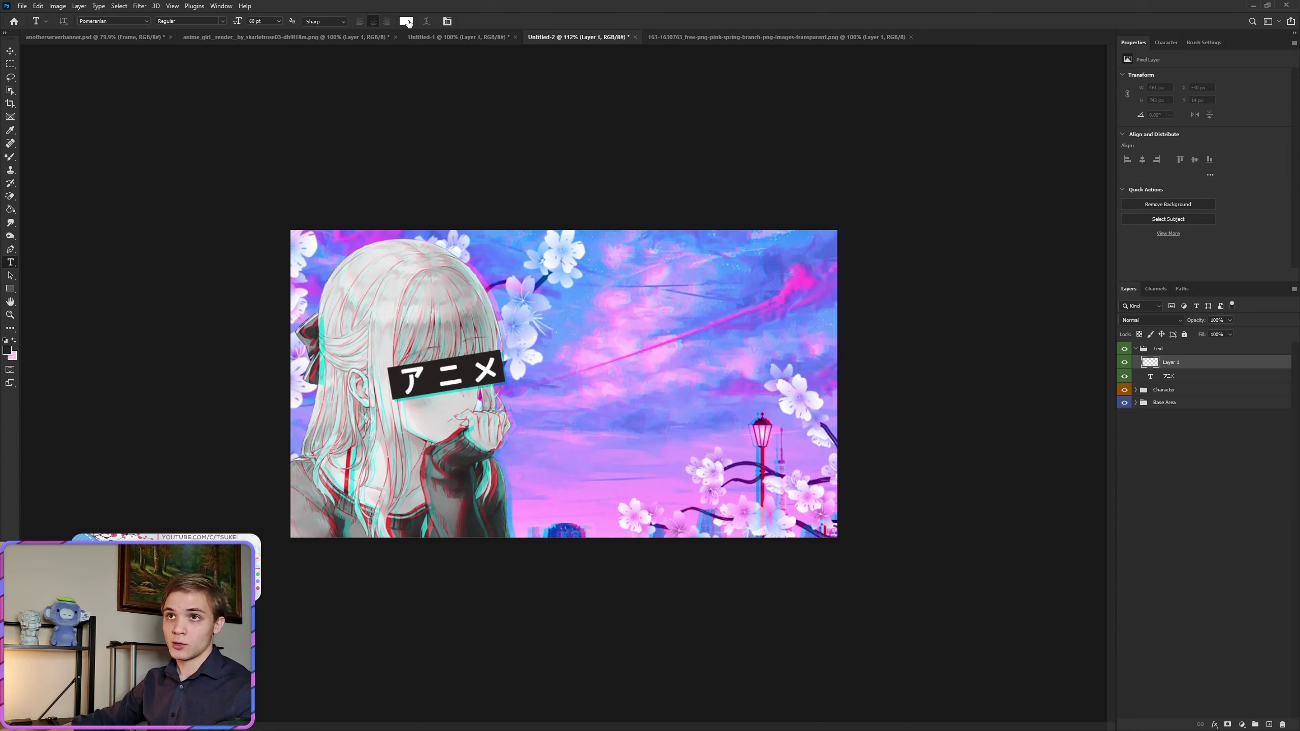
left_click(406, 21)
left_click(701, 307)
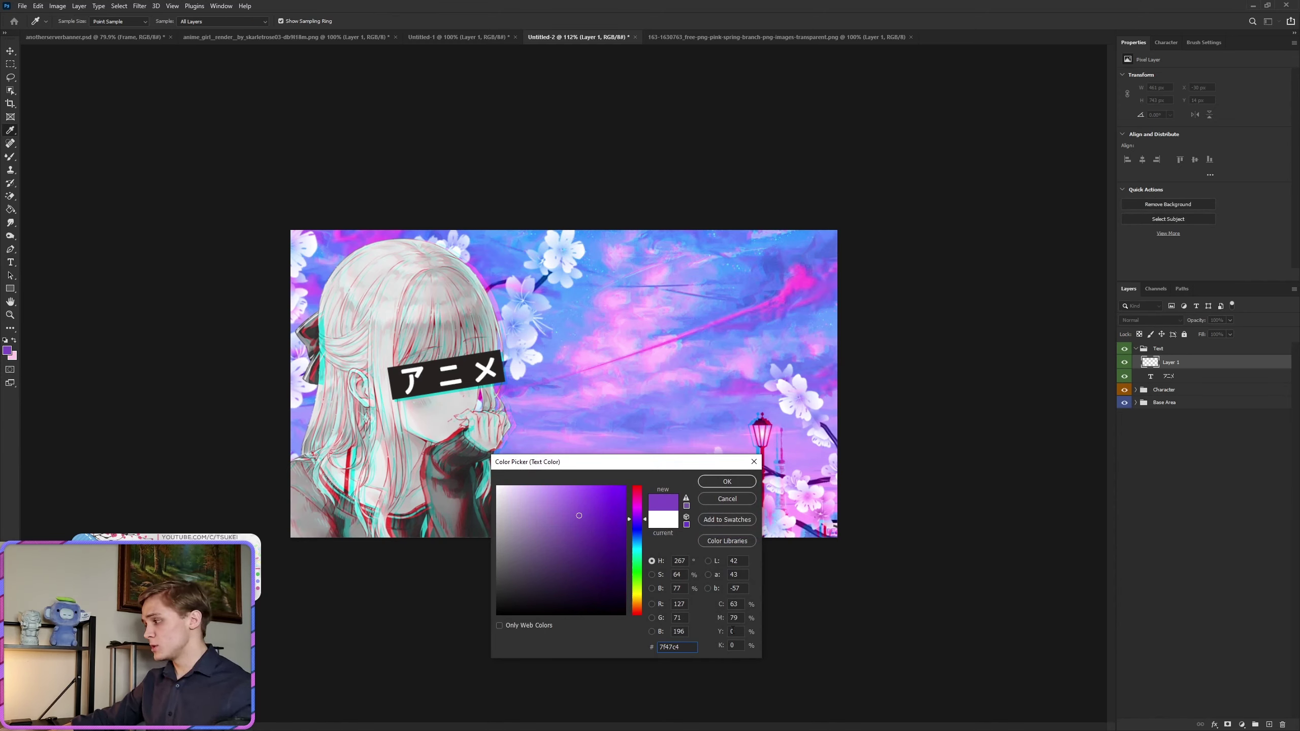
left_click(727, 481)
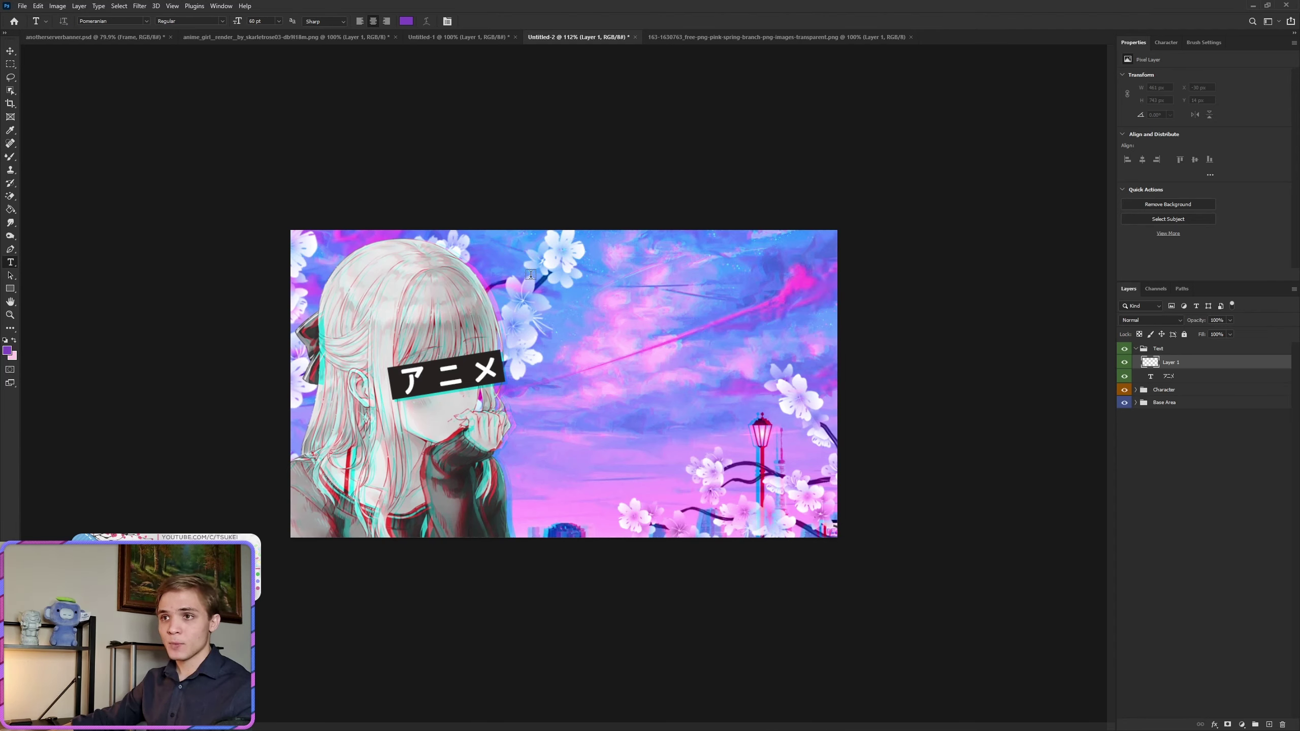
left_click(653, 337)
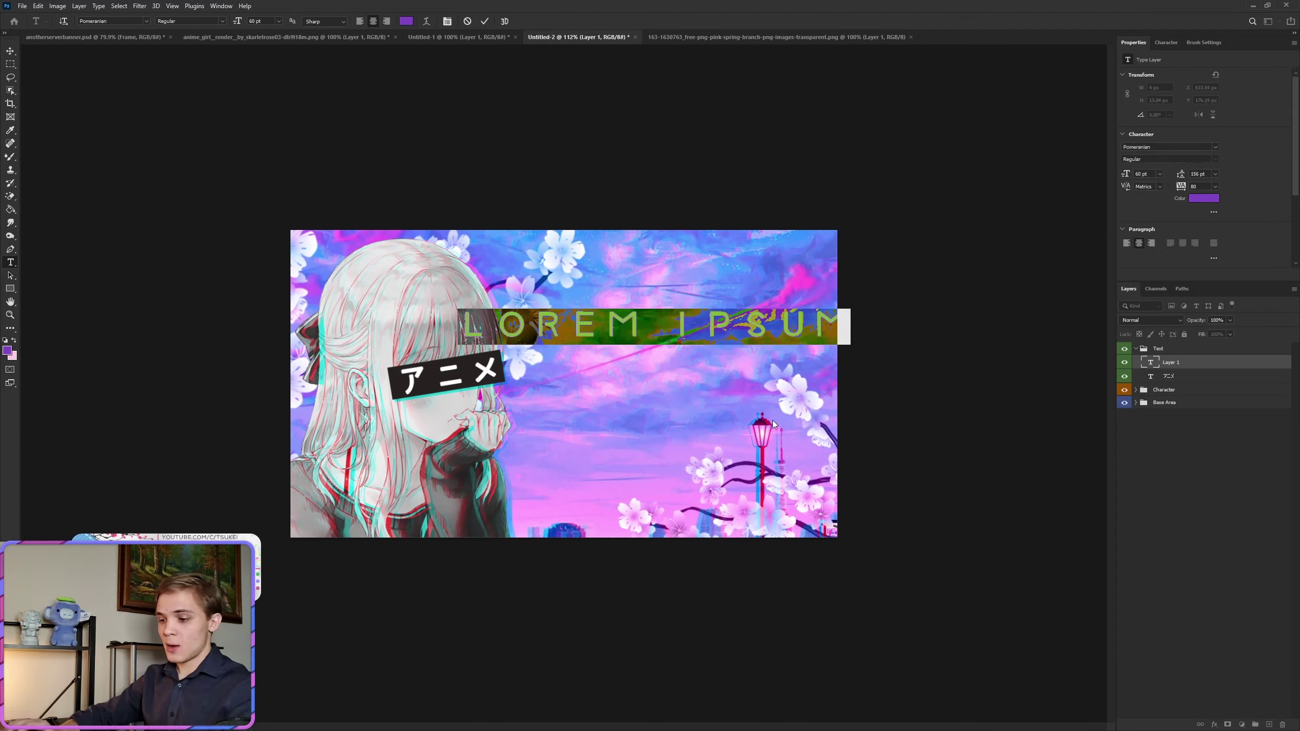
Type the title TSU KEI and set it in the Tokyo font at 160 pt.
type("TSU KEI")
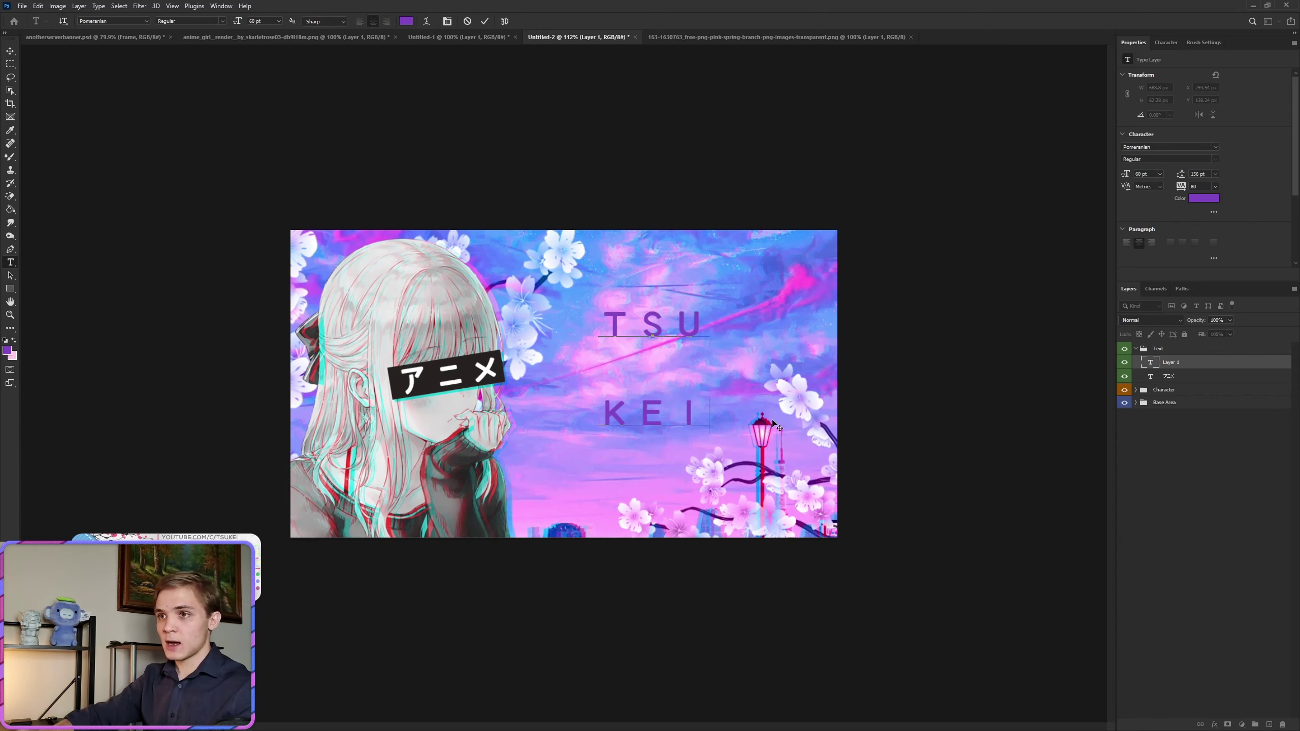
key("ctrl+a")
left_click(120, 21)
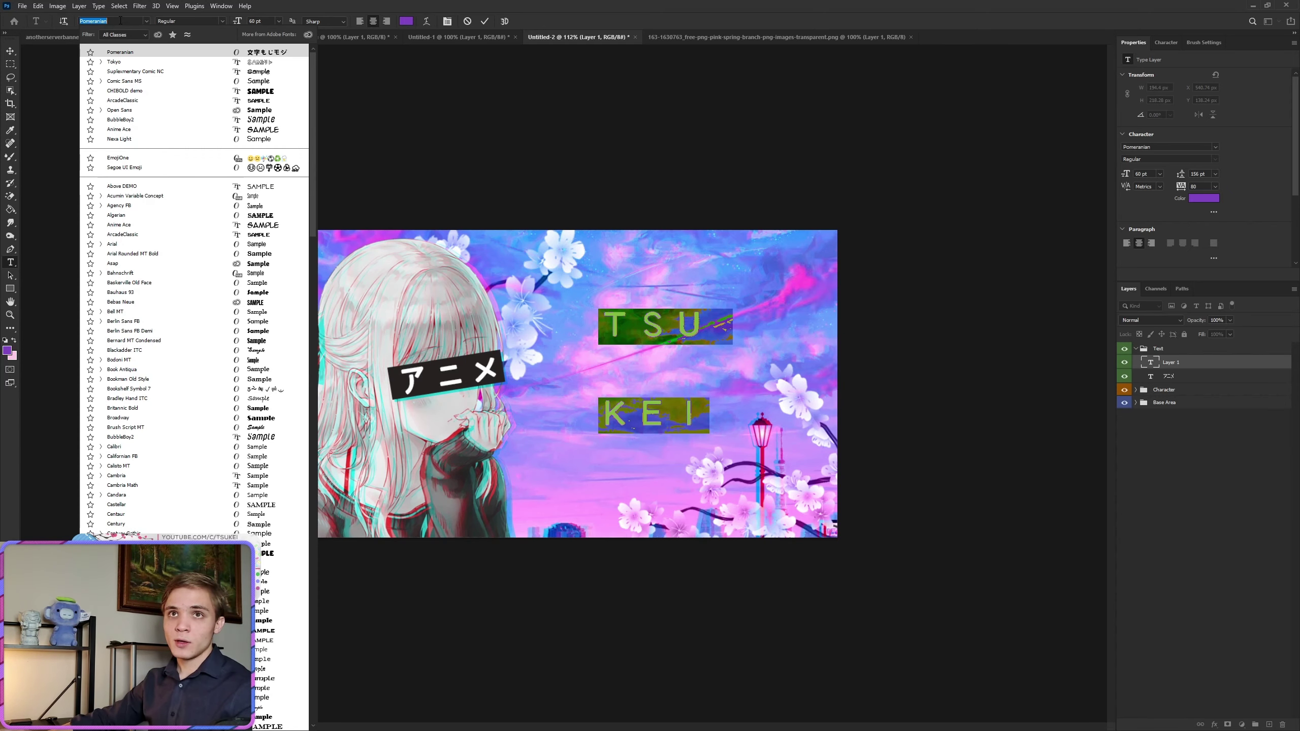
left_click(128, 62)
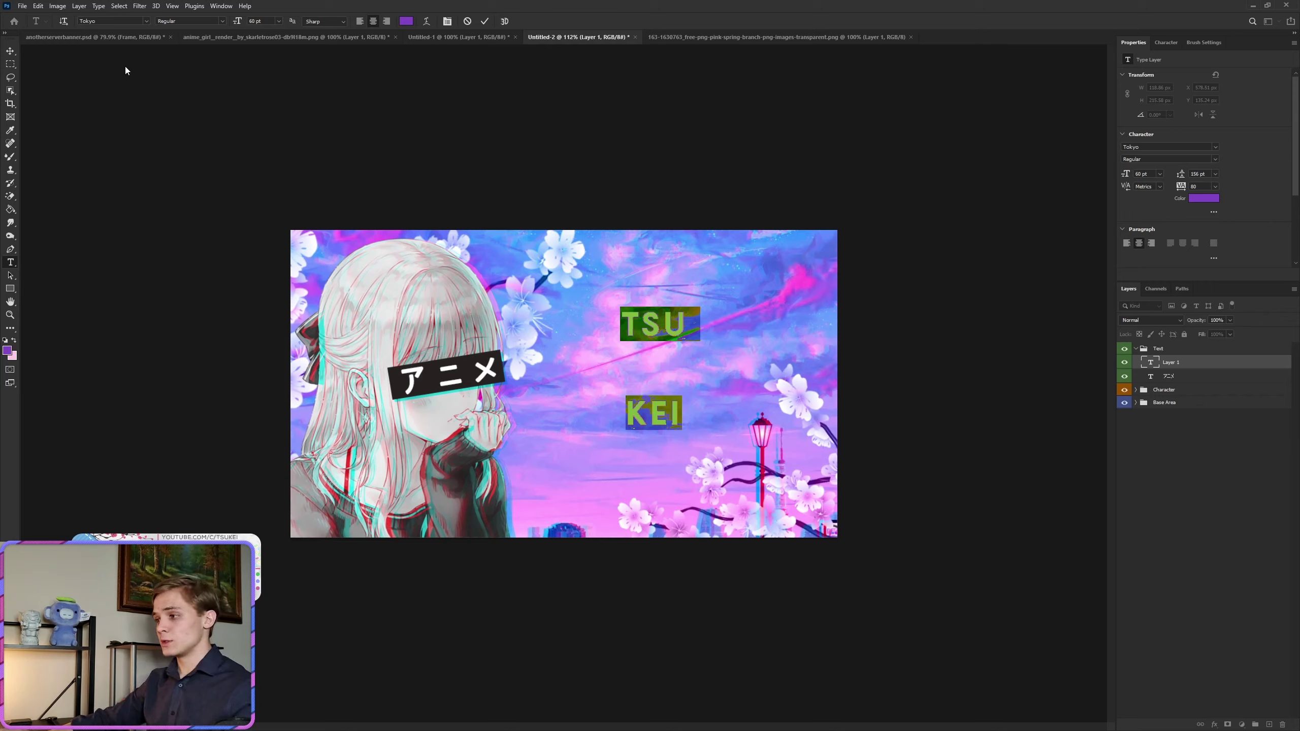
left_click(261, 20)
type("160")
key("Return")
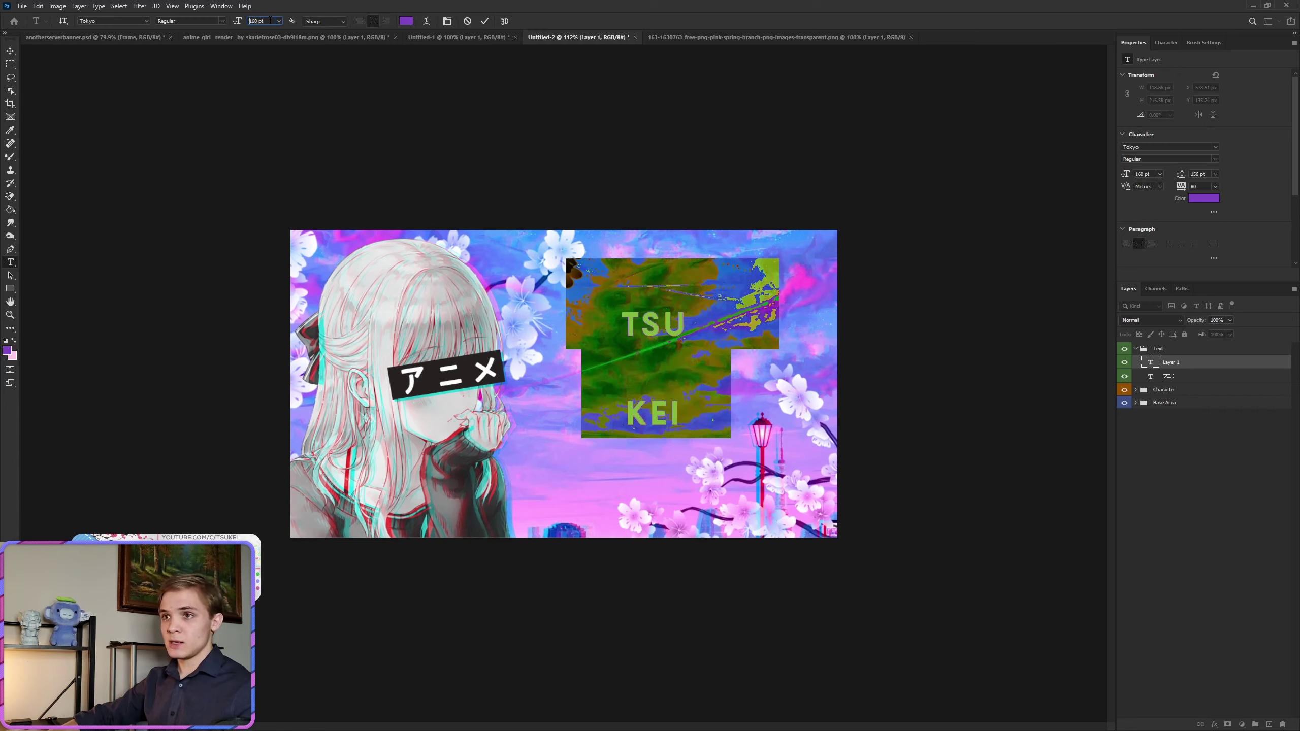
left_click(485, 27)
Realign the TSU KEI lines and position the title to the right of the girl.
key("v")
left_click_drag(640, 320, 664, 335)
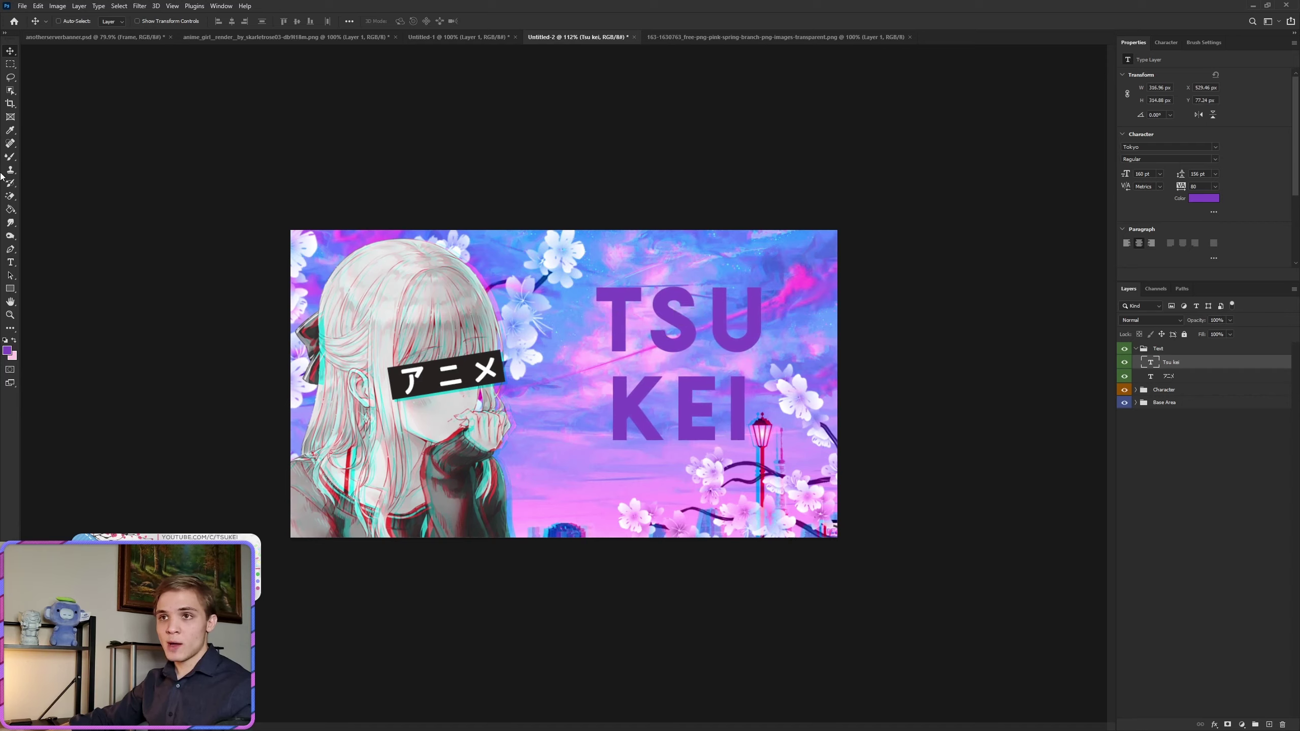
left_click(10, 262)
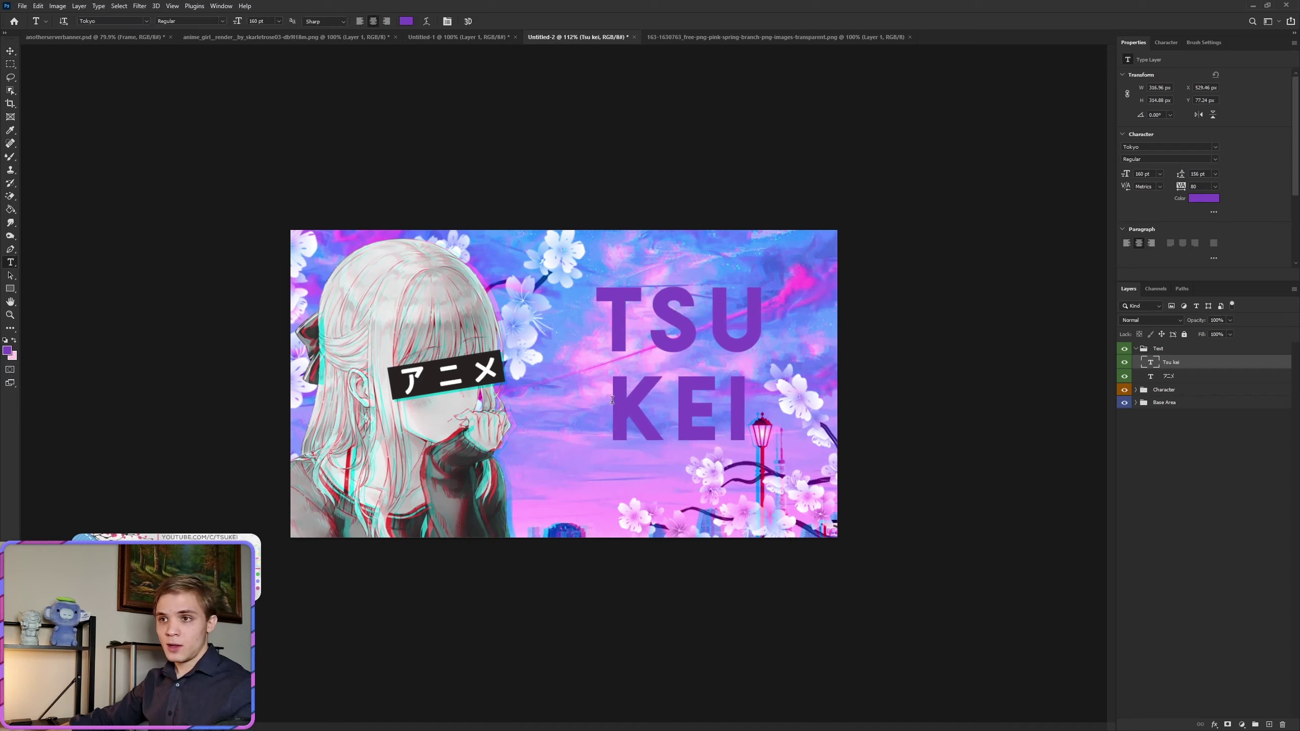
left_click(610, 309)
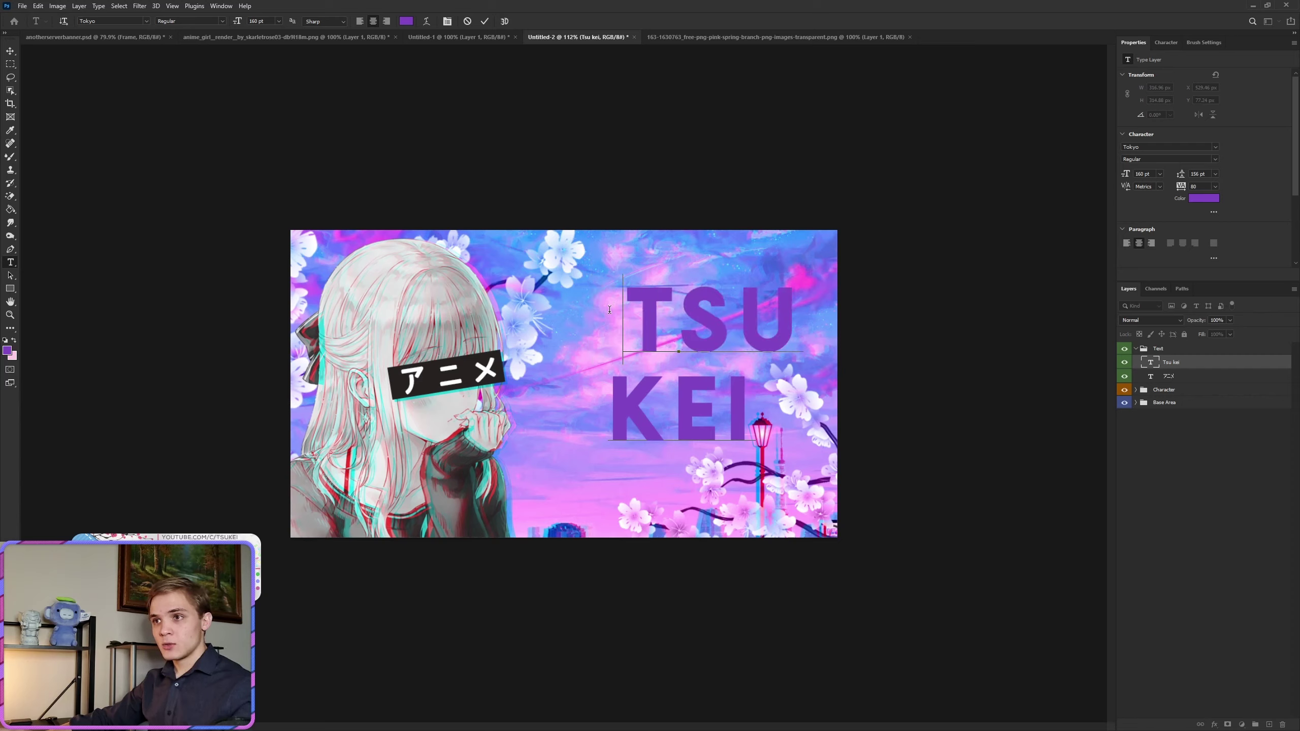
left_click(484, 21)
left_click(10, 51)
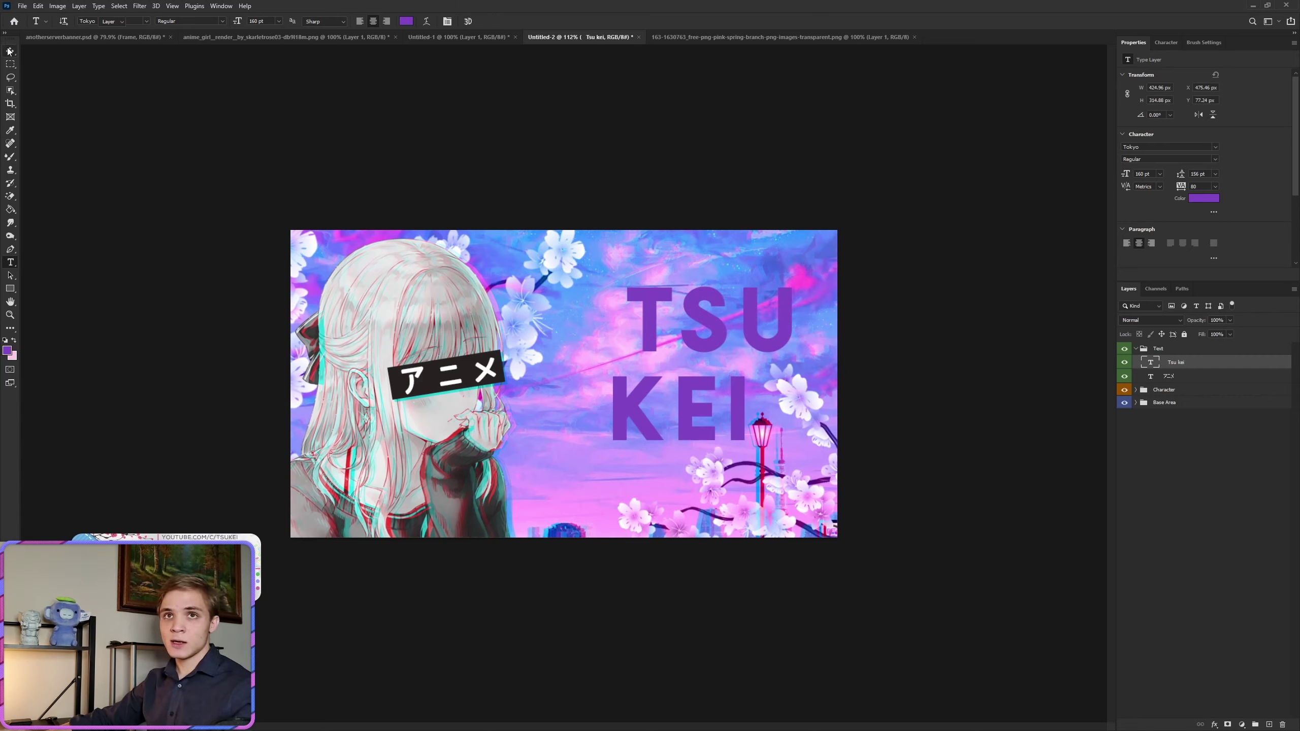
left_click_drag(679, 425, 649, 421)
key("ctrl+minus")
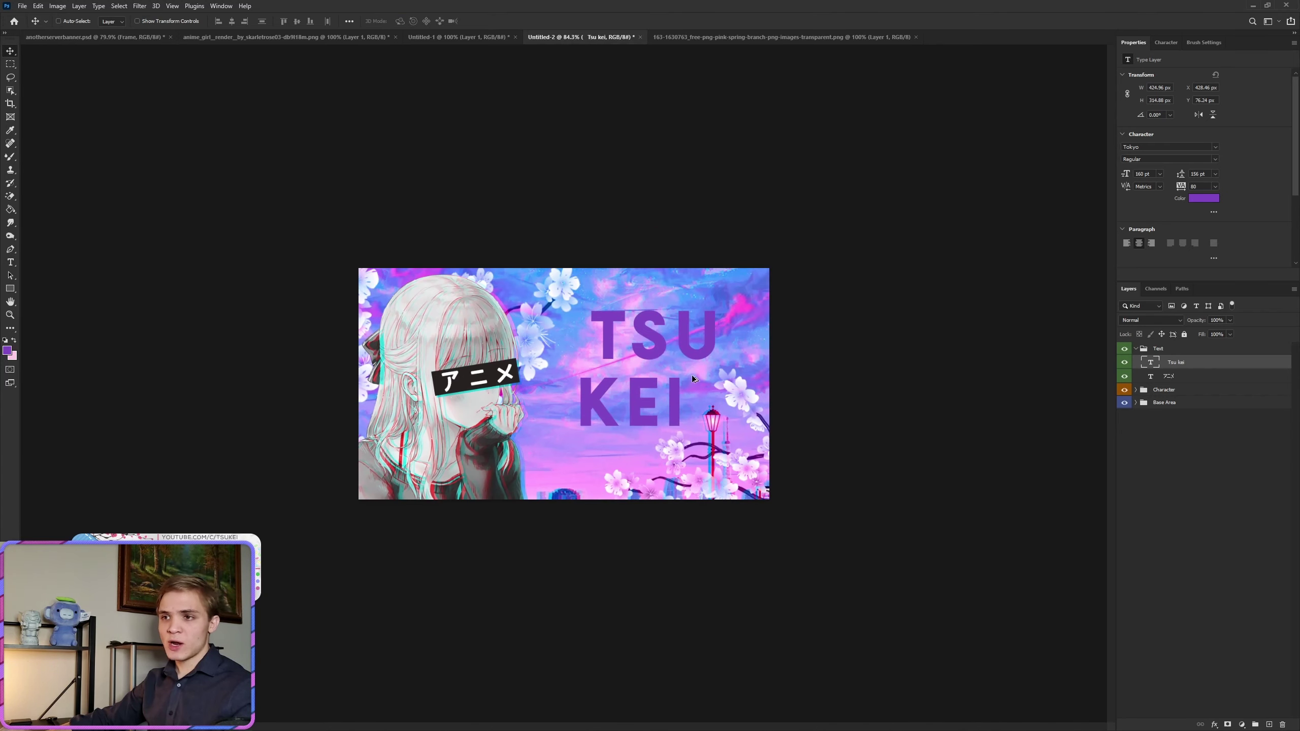
key("ctrl+0")
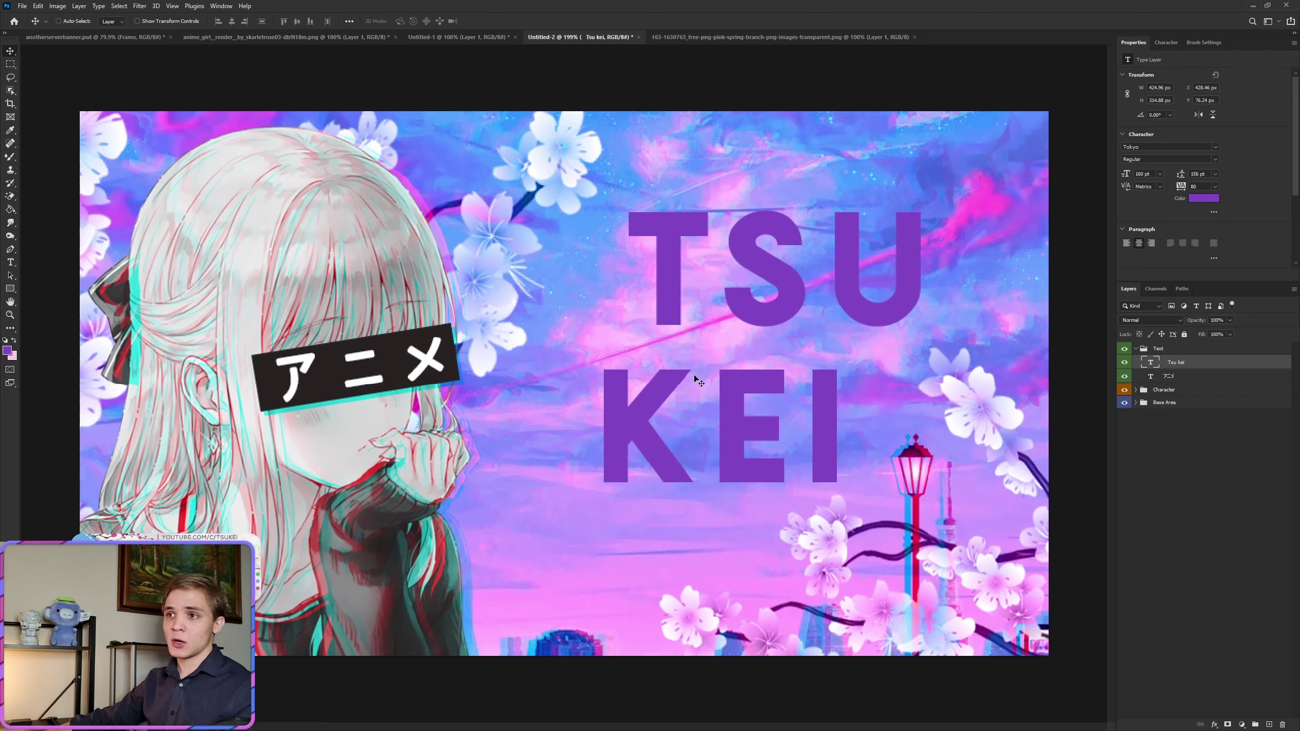
key("shift+Left")
key("Left")
key("Left")
key("Left")
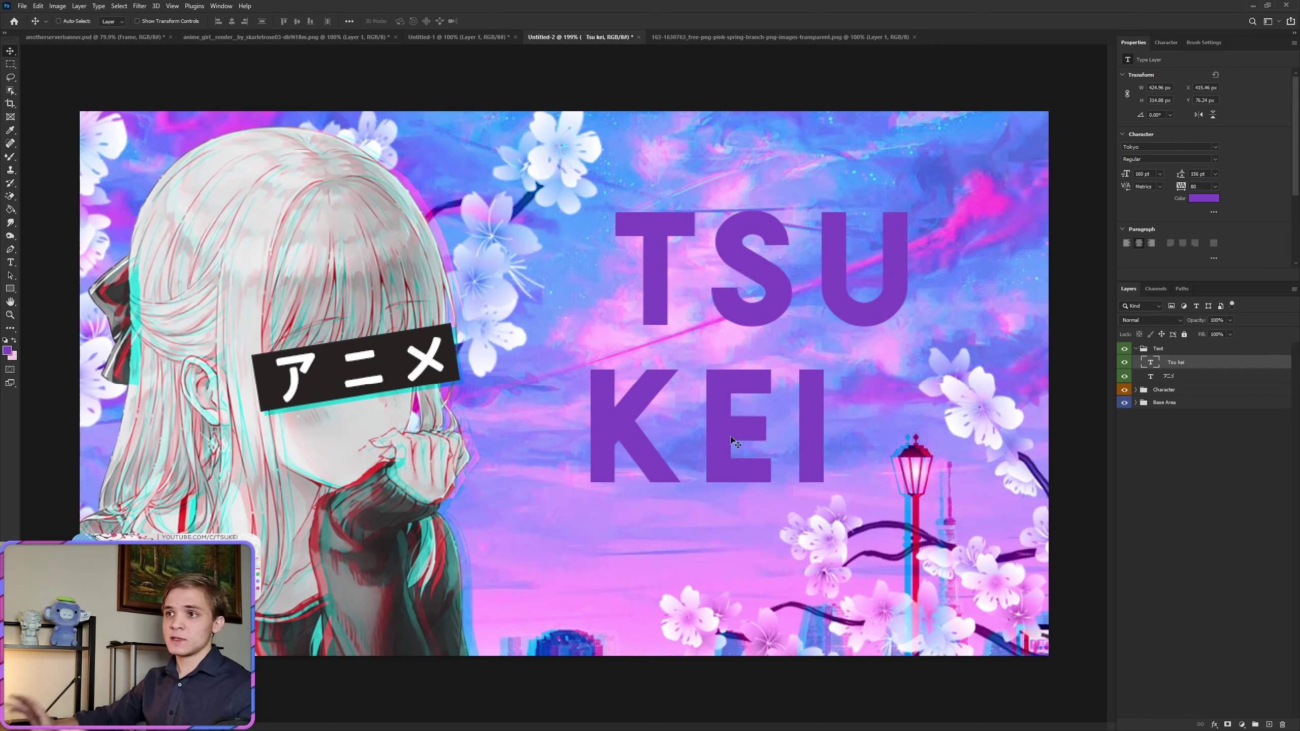
Set the TSU KEI title layer's blend mode to Color Burn.
left_click(1150, 322)
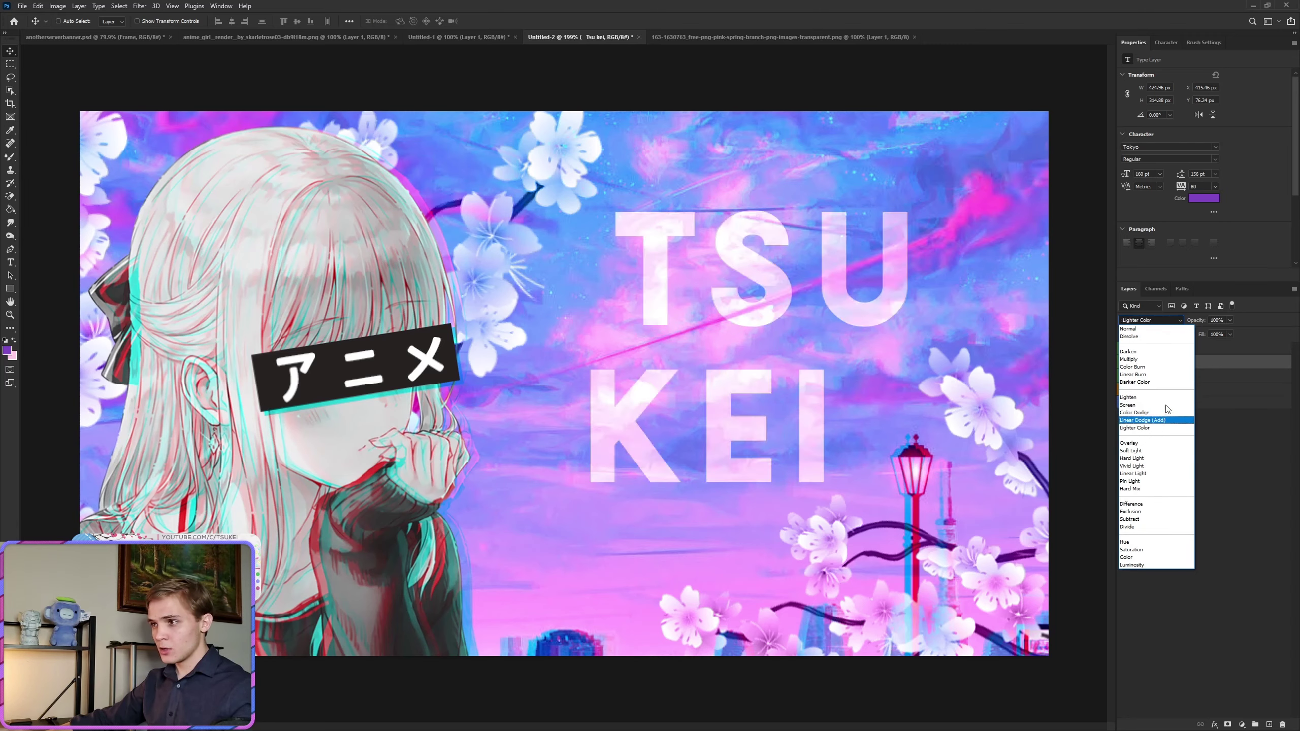
left_click(1146, 366)
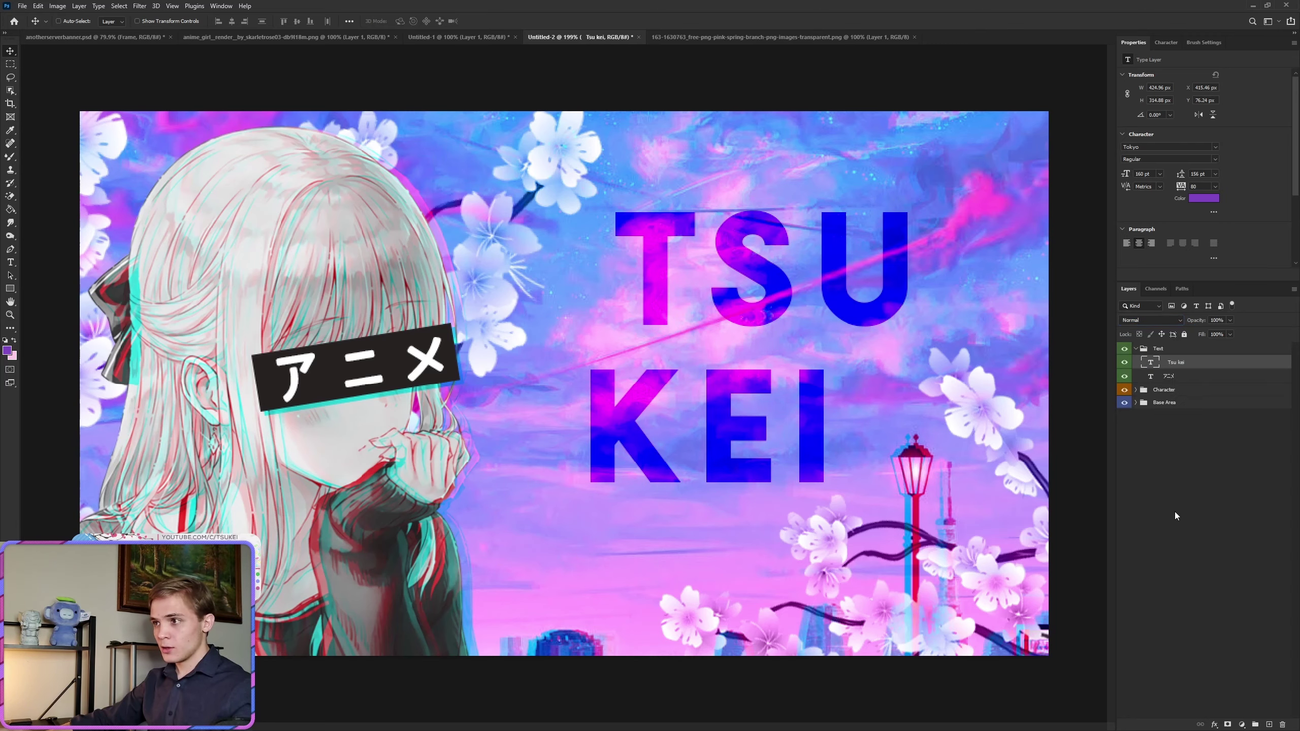
left_click(1175, 512)
scroll(735, 447, "down", 5)
scroll(735, 447, "up", 4)
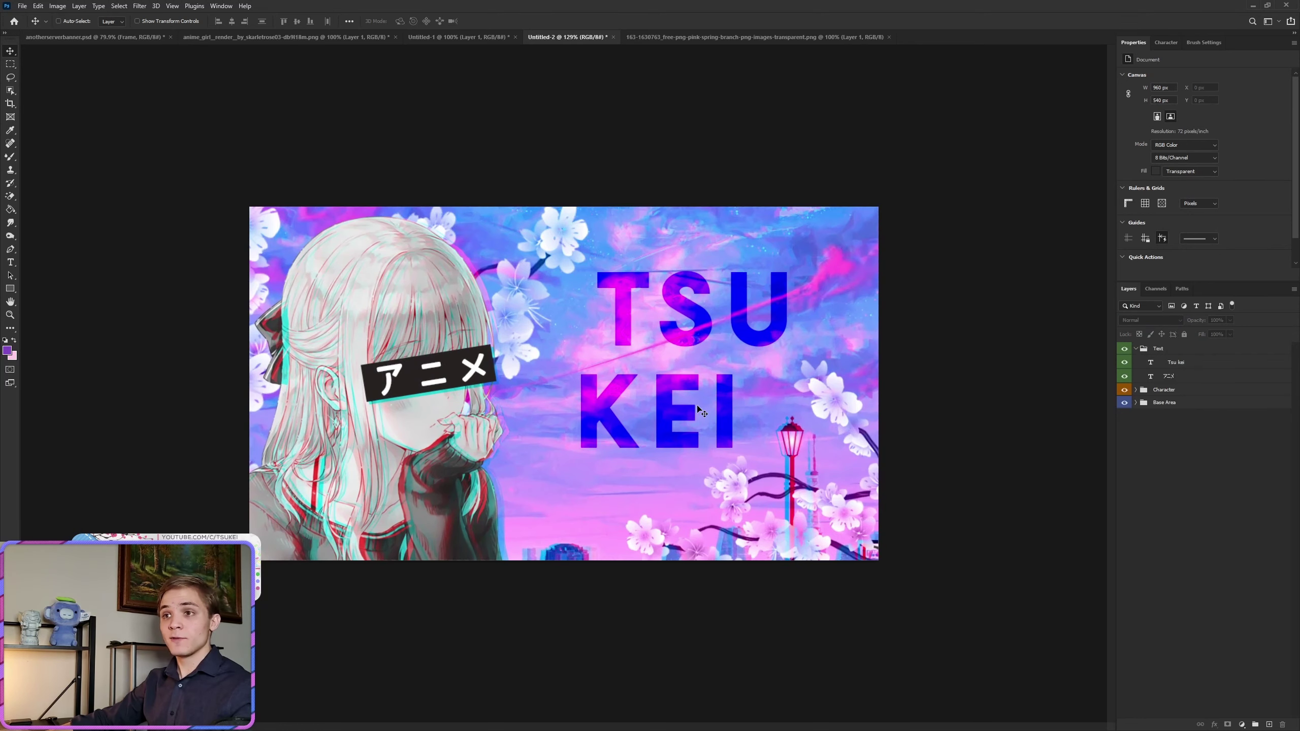
Collapse the Text group and draw a rectangle over the banner on a new top layer.
left_click(1135, 349)
left_click(1178, 349)
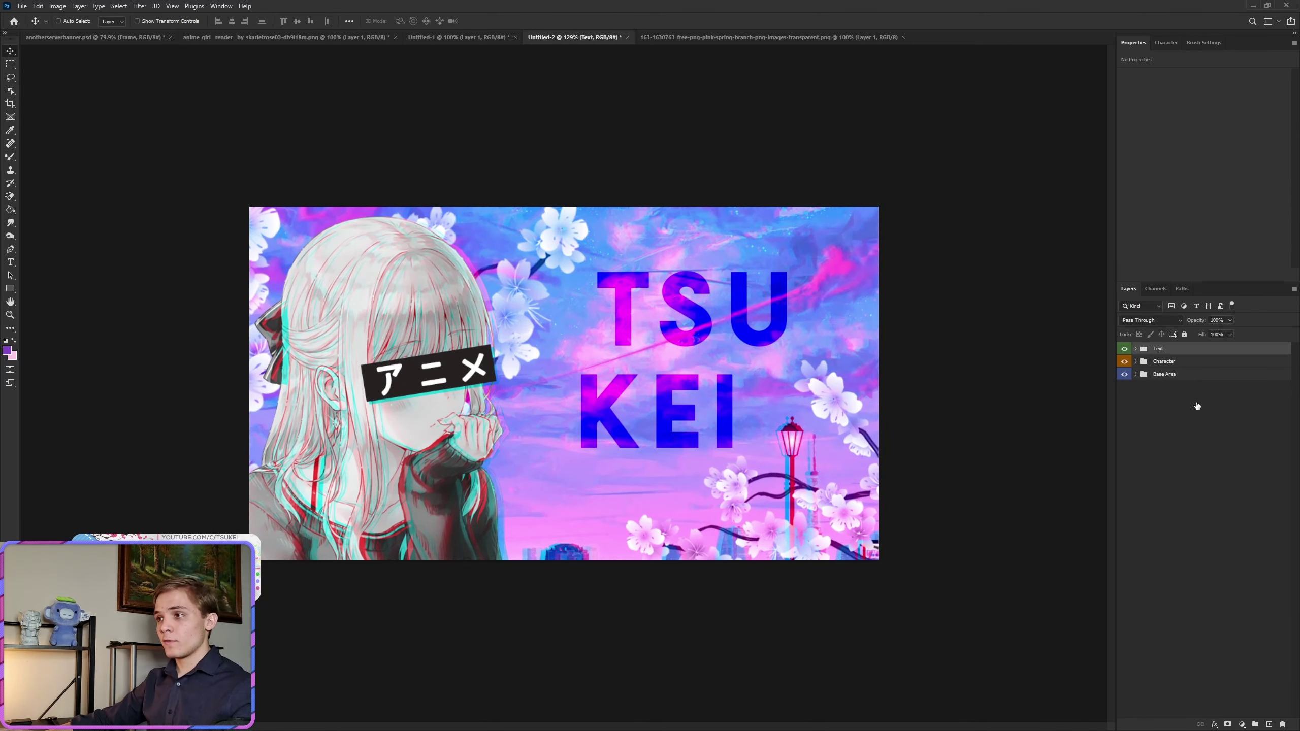
left_click(1270, 724)
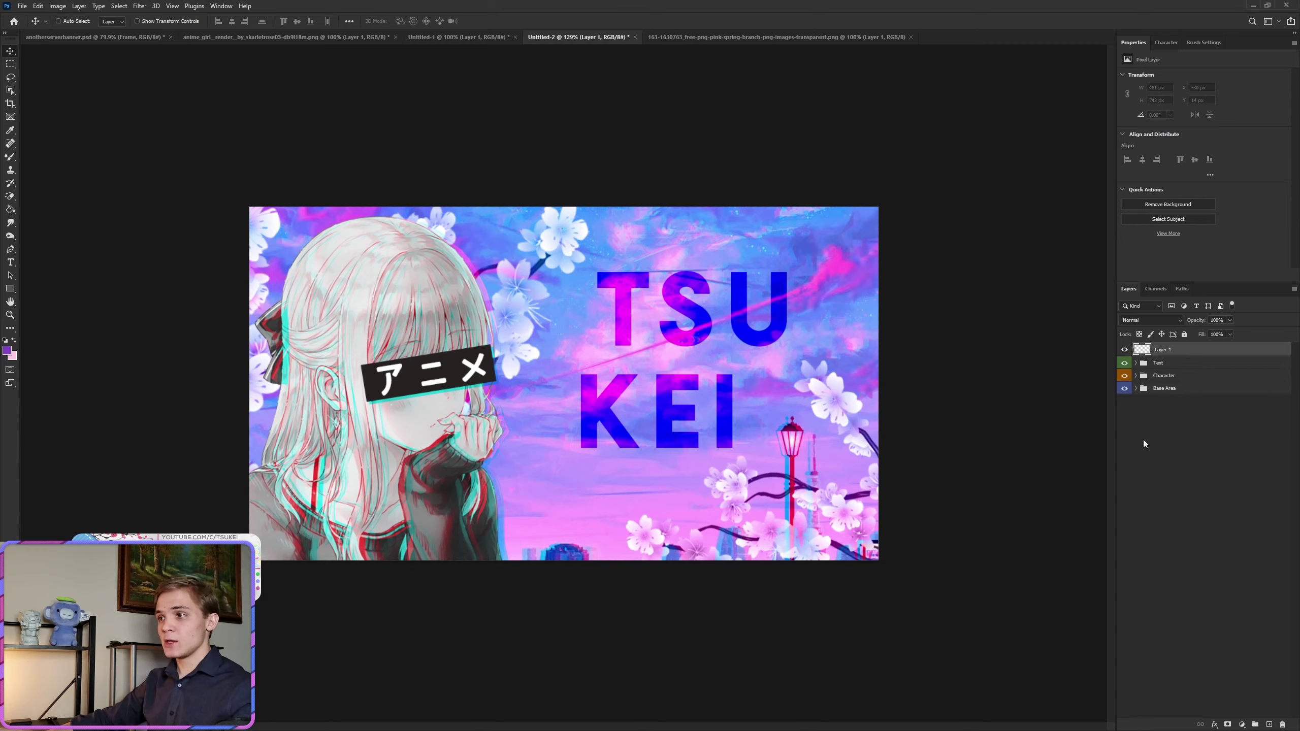
left_click(10, 288)
right_click(10, 289)
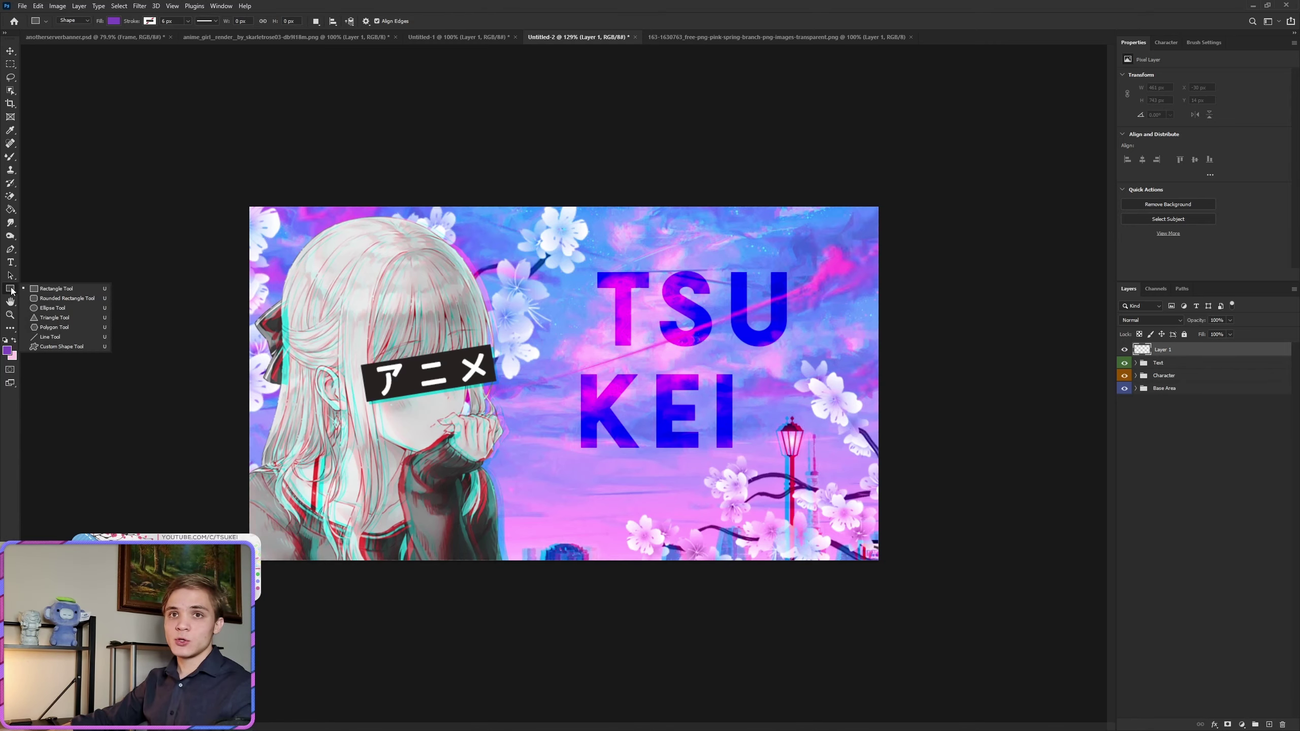
left_click(57, 292)
left_click_drag(276, 237, 821, 531)
Stretch the rectangle so its edges match the 960×540 canvas bounds.
left_click(11, 51)
left_click_drag(455, 353, 429, 354)
key("ctrl+t")
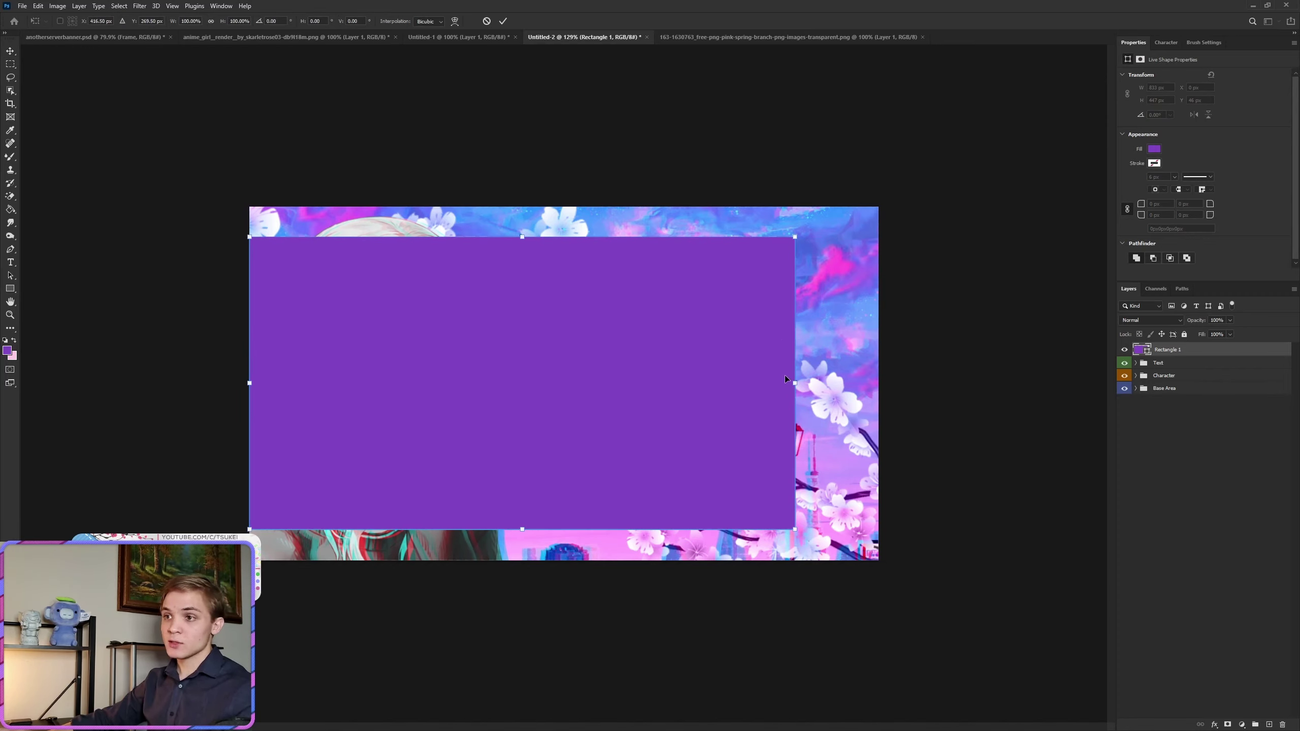
left_click_drag(795, 383, 875, 382)
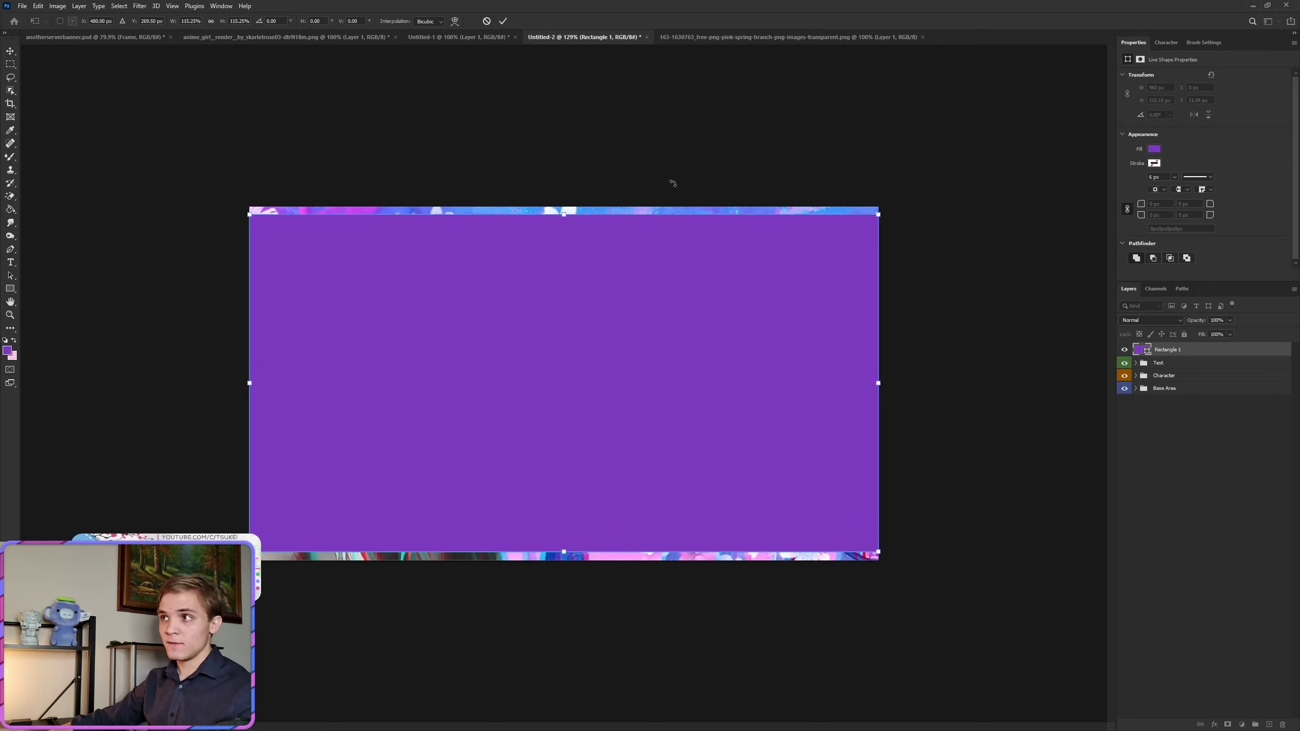
left_click_drag(566, 211, 566, 204)
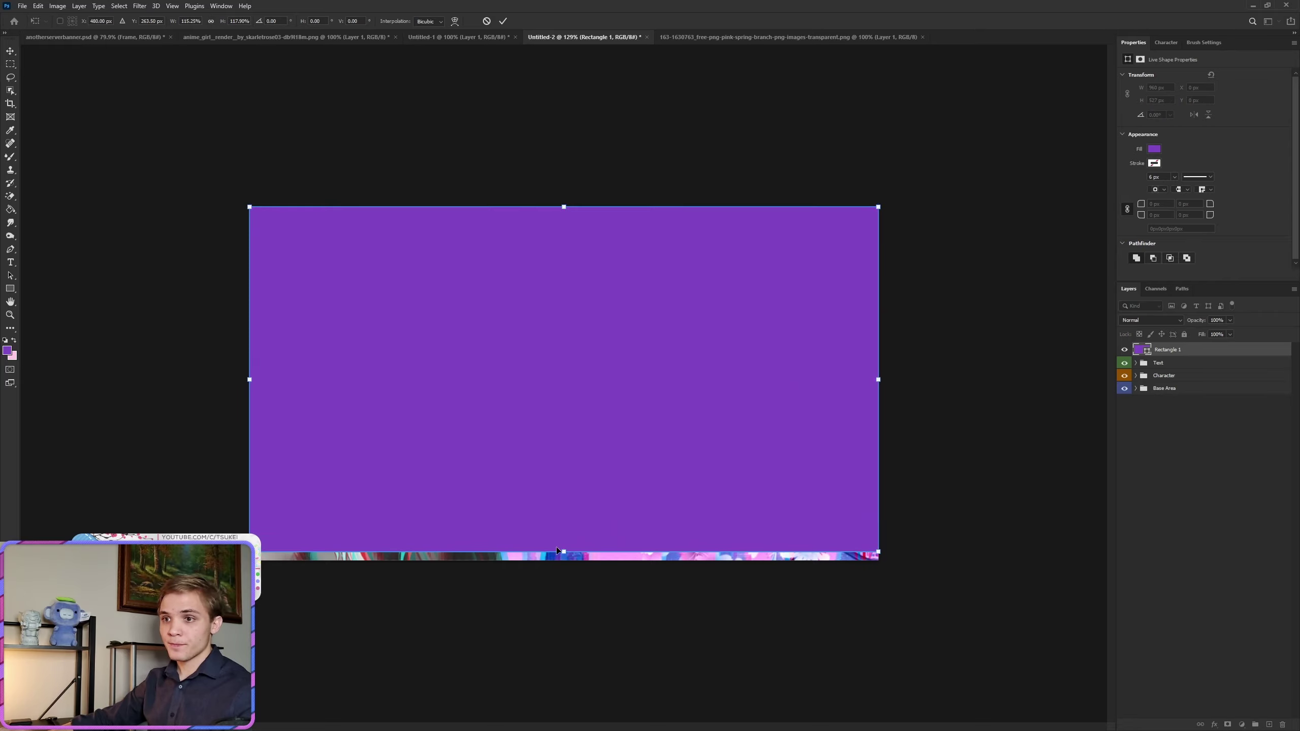
left_click_drag(562, 550, 563, 560)
left_click(504, 21)
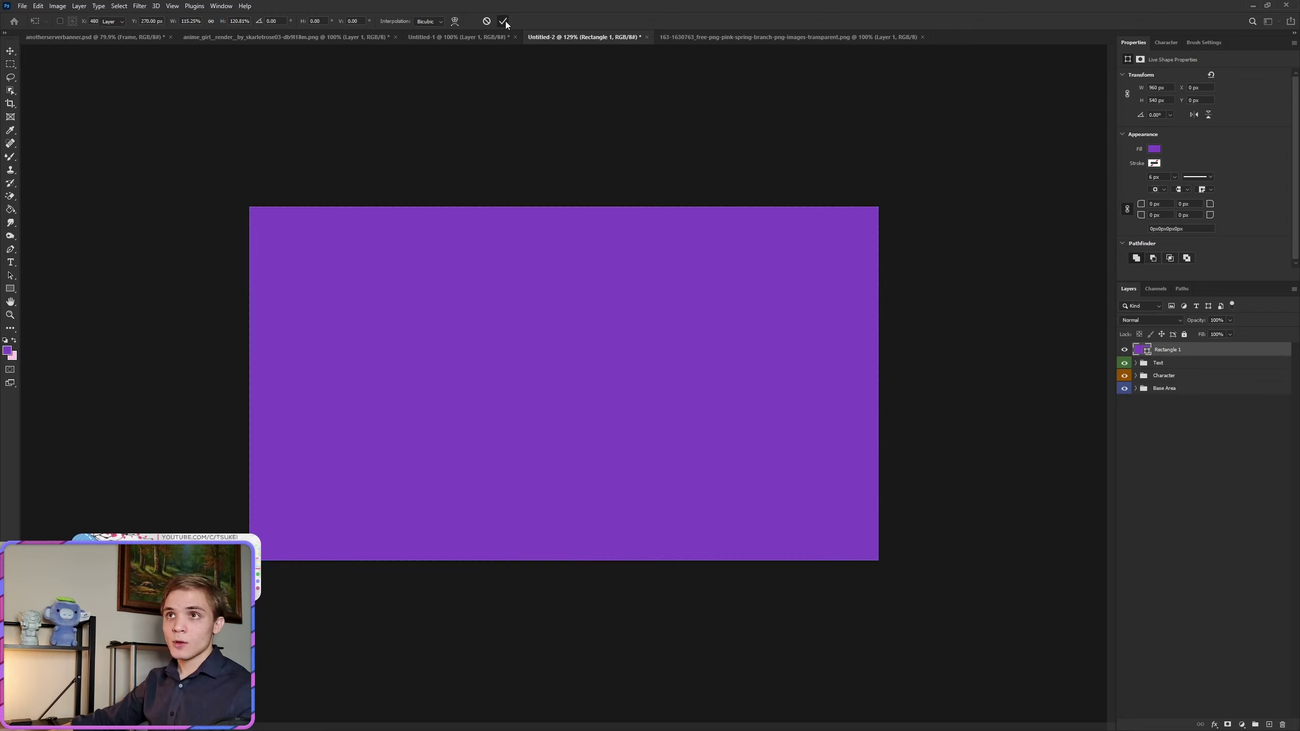
Set the rectangle's stroke colour to pink #e45ddc.
left_click(1156, 166)
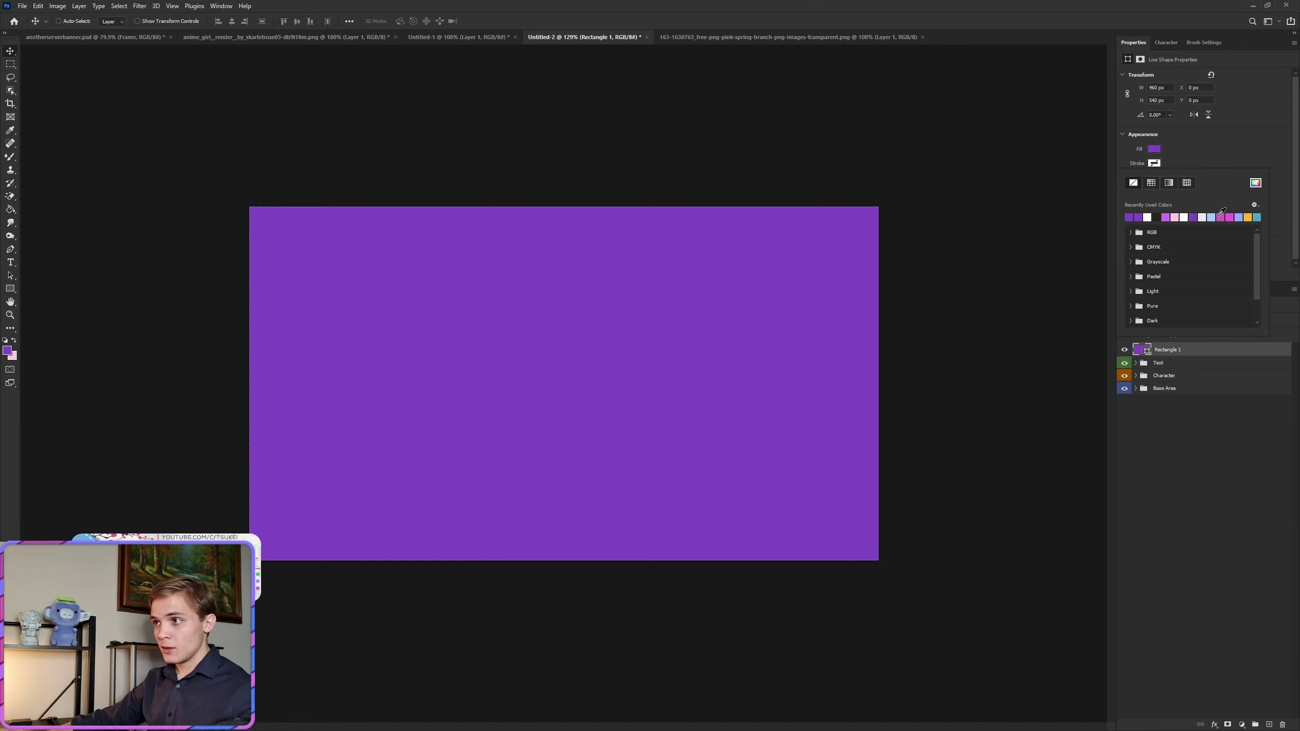
left_click(1255, 184)
left_click(681, 649)
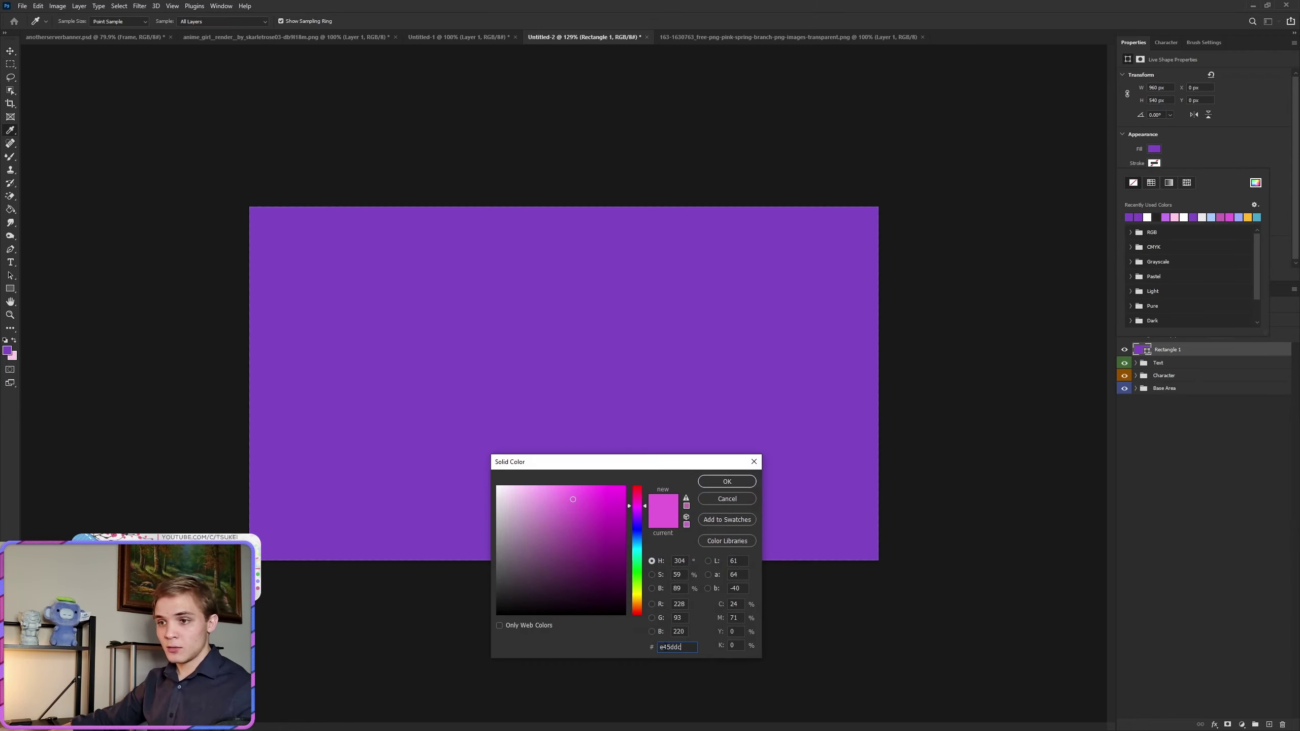
left_click_drag(645, 459, 802, 160)
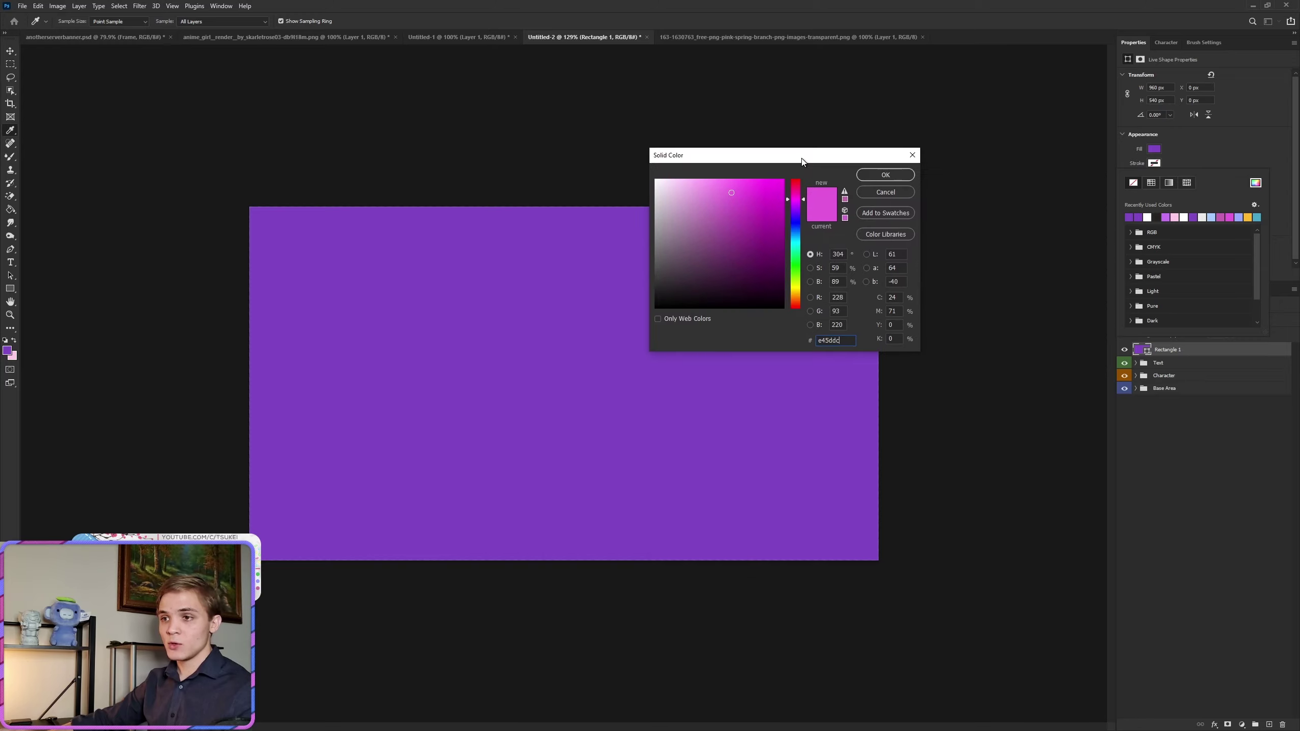
left_click(886, 175)
left_click(1212, 139)
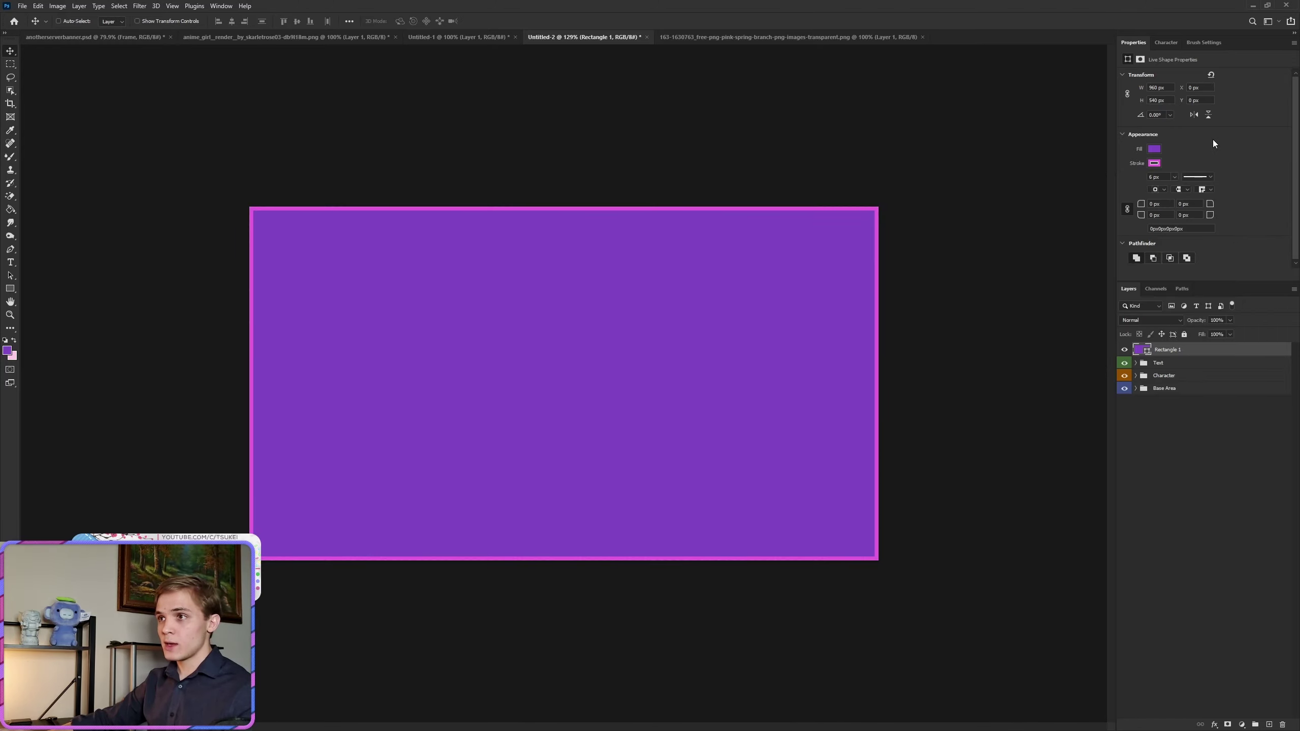
Remove the rectangle's fill and set the stroke width to 8 px.
left_click(1158, 148)
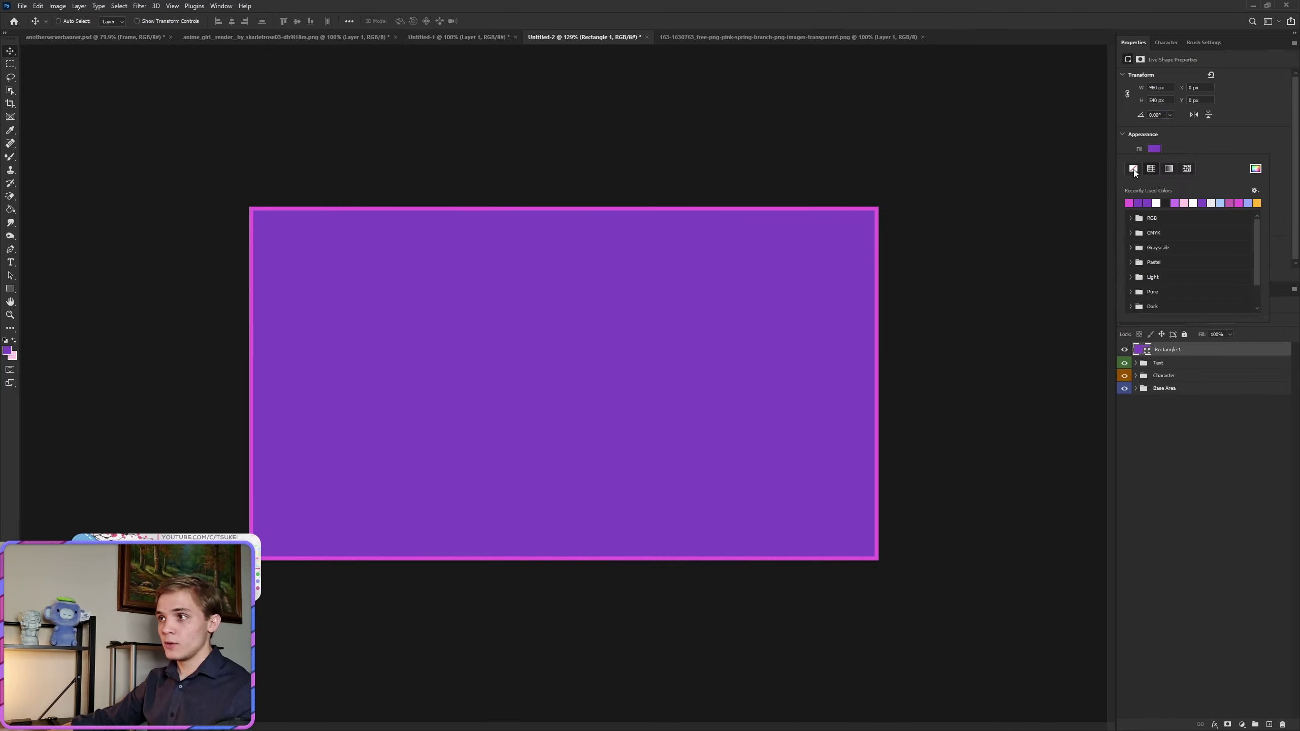
left_click(1132, 170)
left_click(1179, 153)
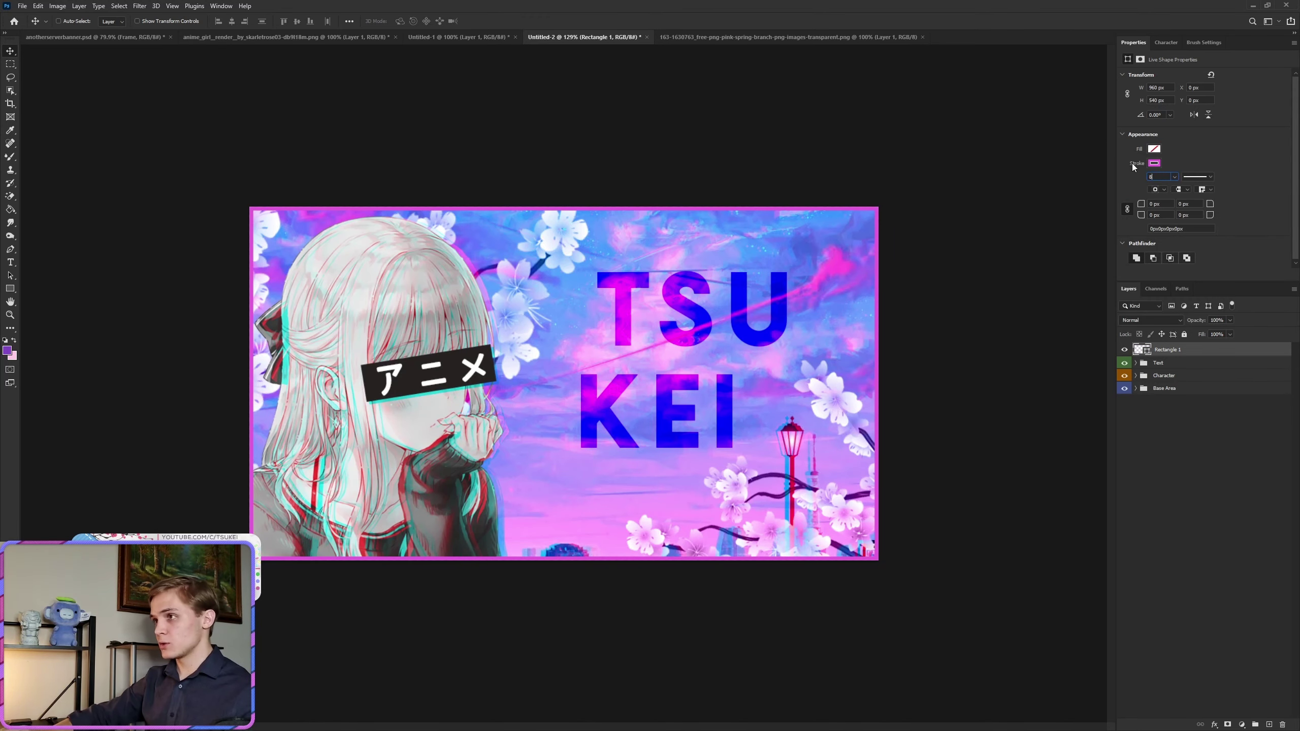
type("8")
key("Return")
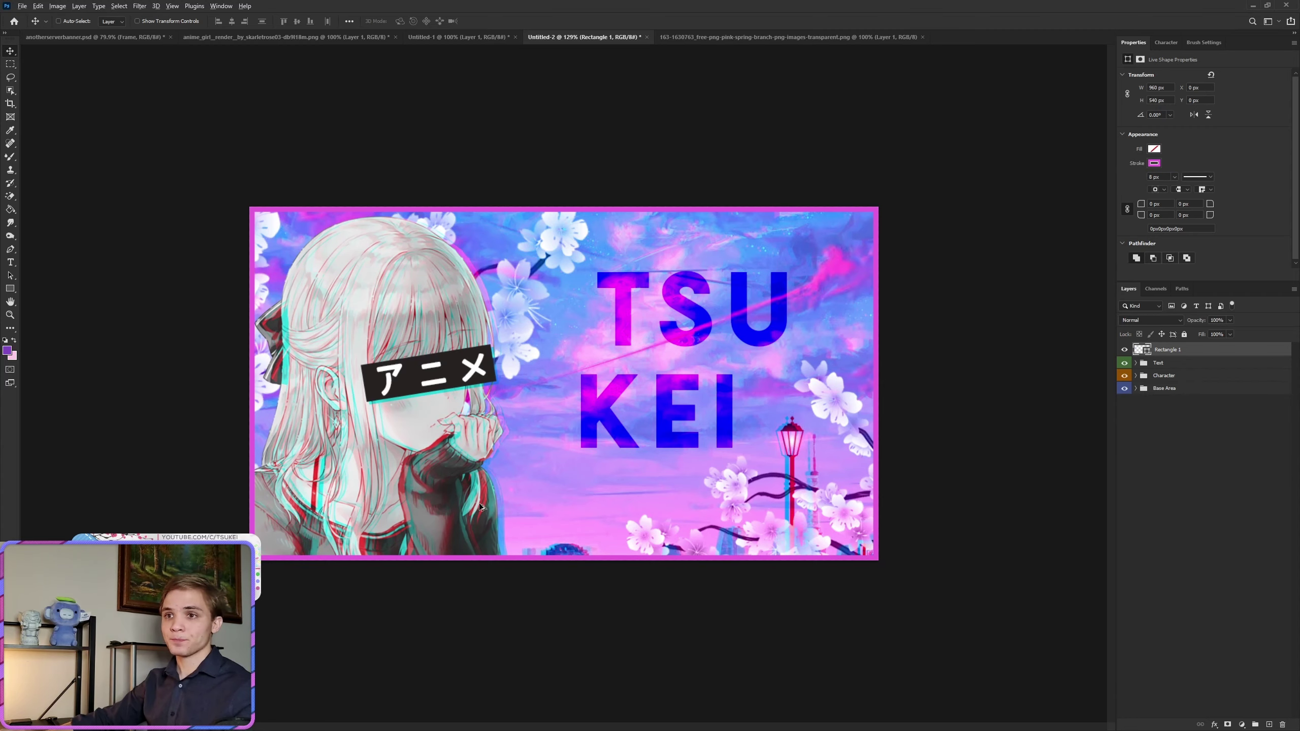
scroll(479, 503, "down", 2)
scroll(768, 435, "up", 1)
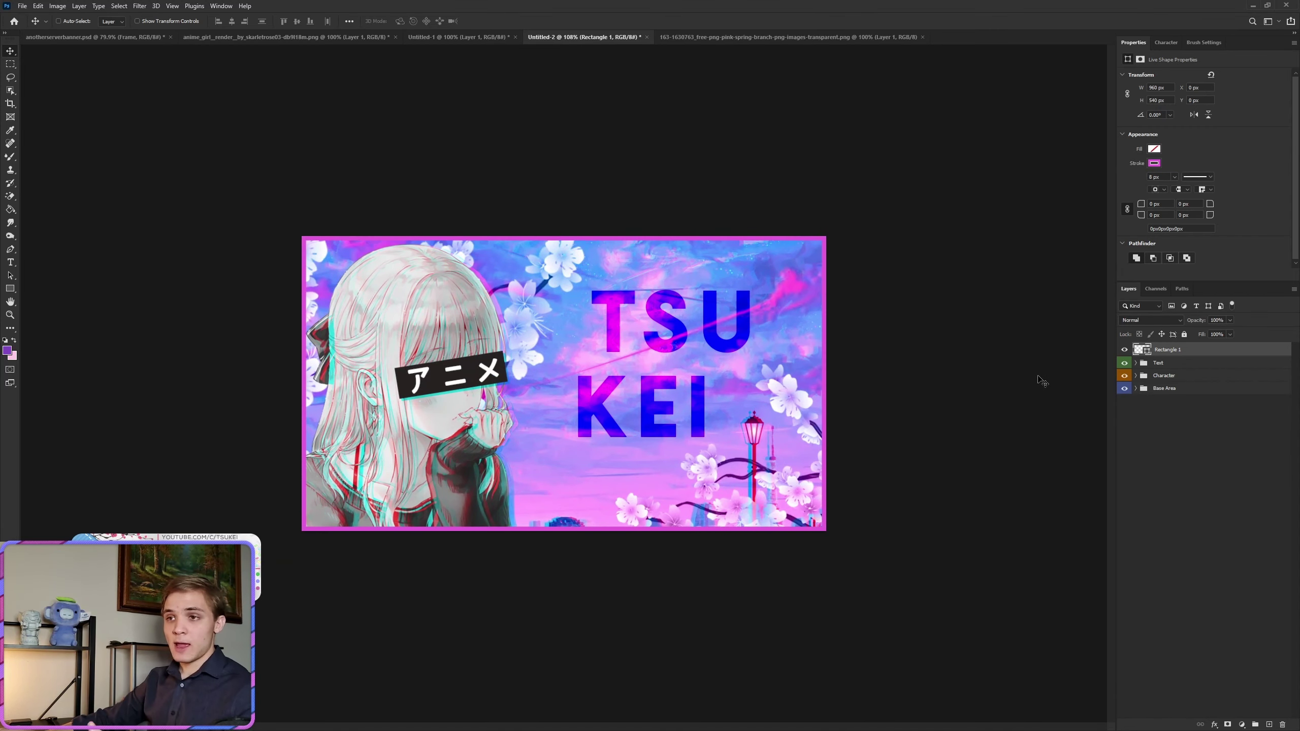
Rename the Rectangle 1 layer to Frame.
double_click(1167, 349)
type("Frame")
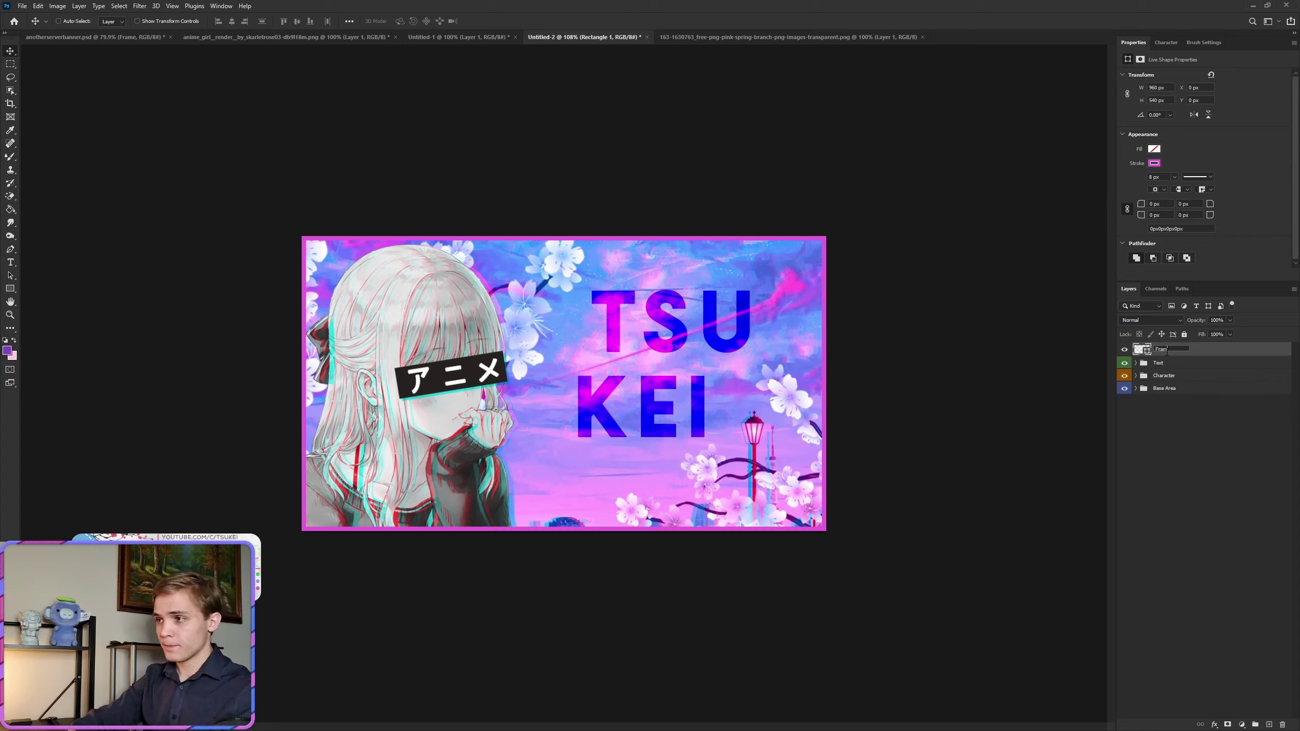
key("Return")
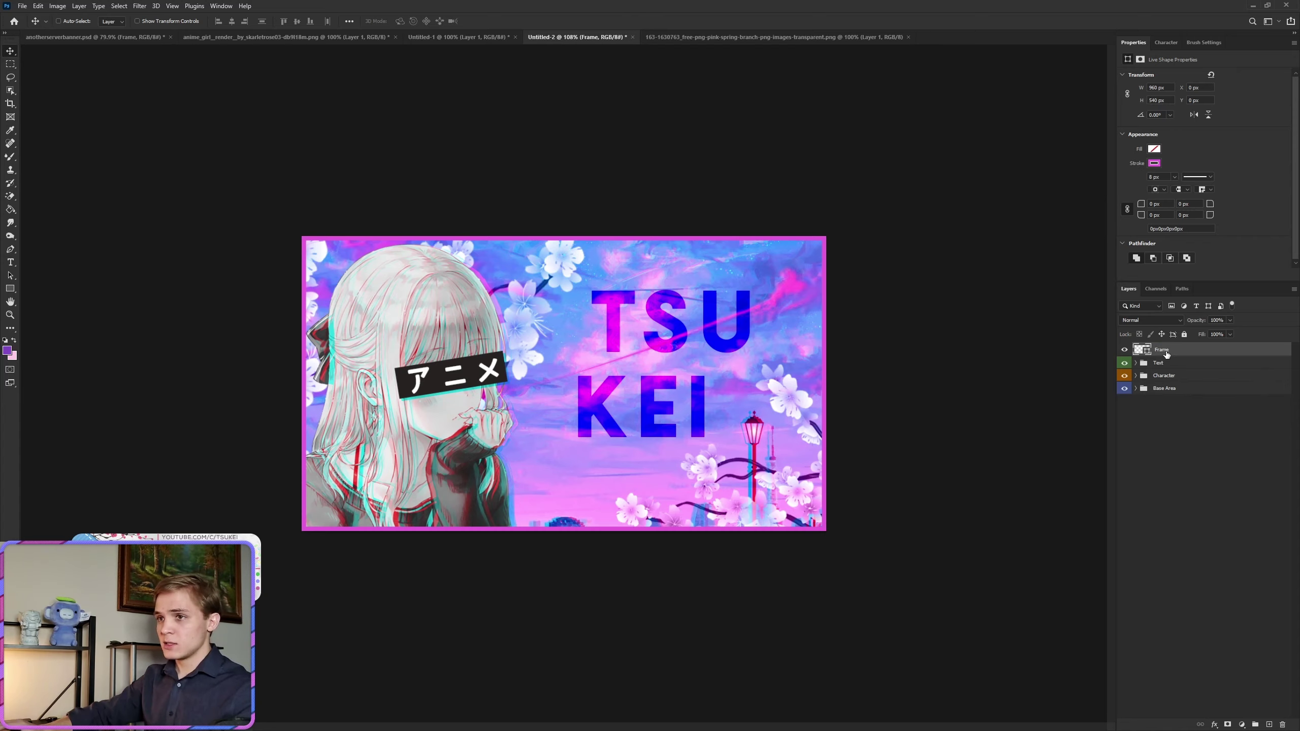
Flip the Right Branch layer at -100% and rotate it about 23° into the lower right.
left_click(1136, 388)
left_click(1186, 402)
key("ctrl+t")
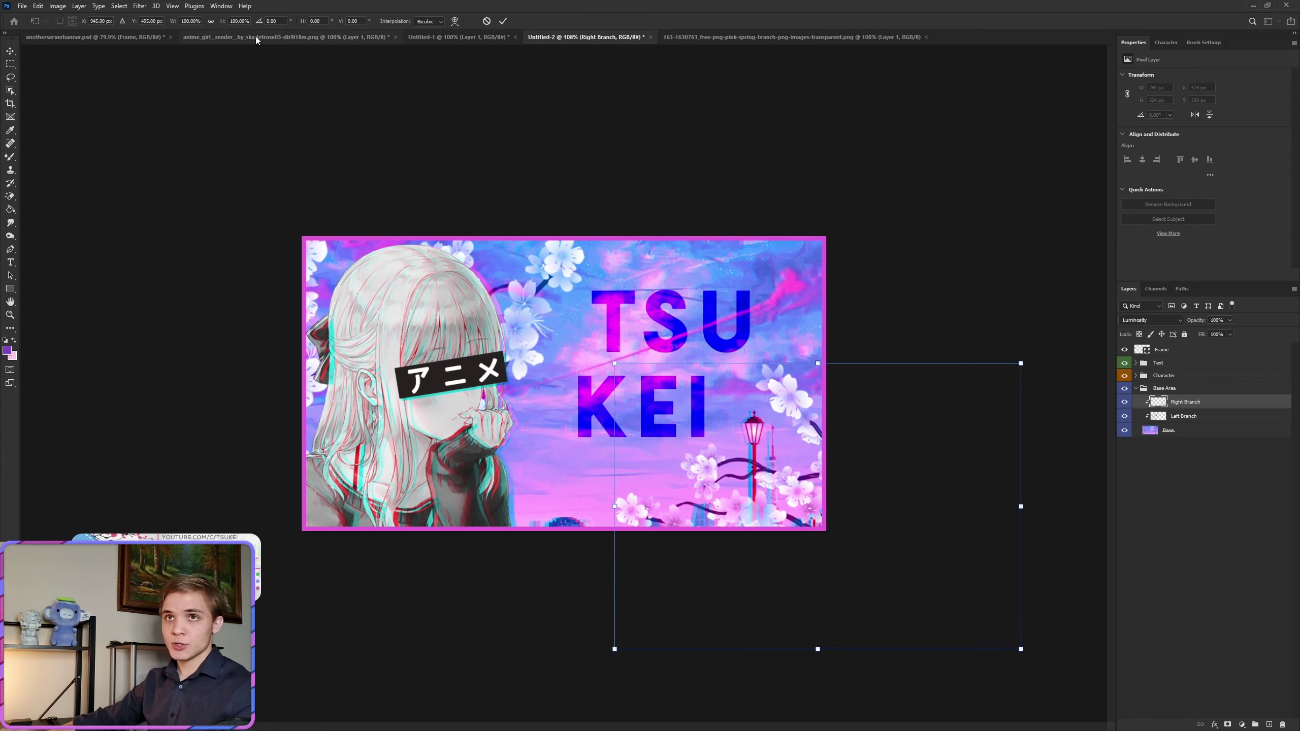
type("-100")
key("Return")
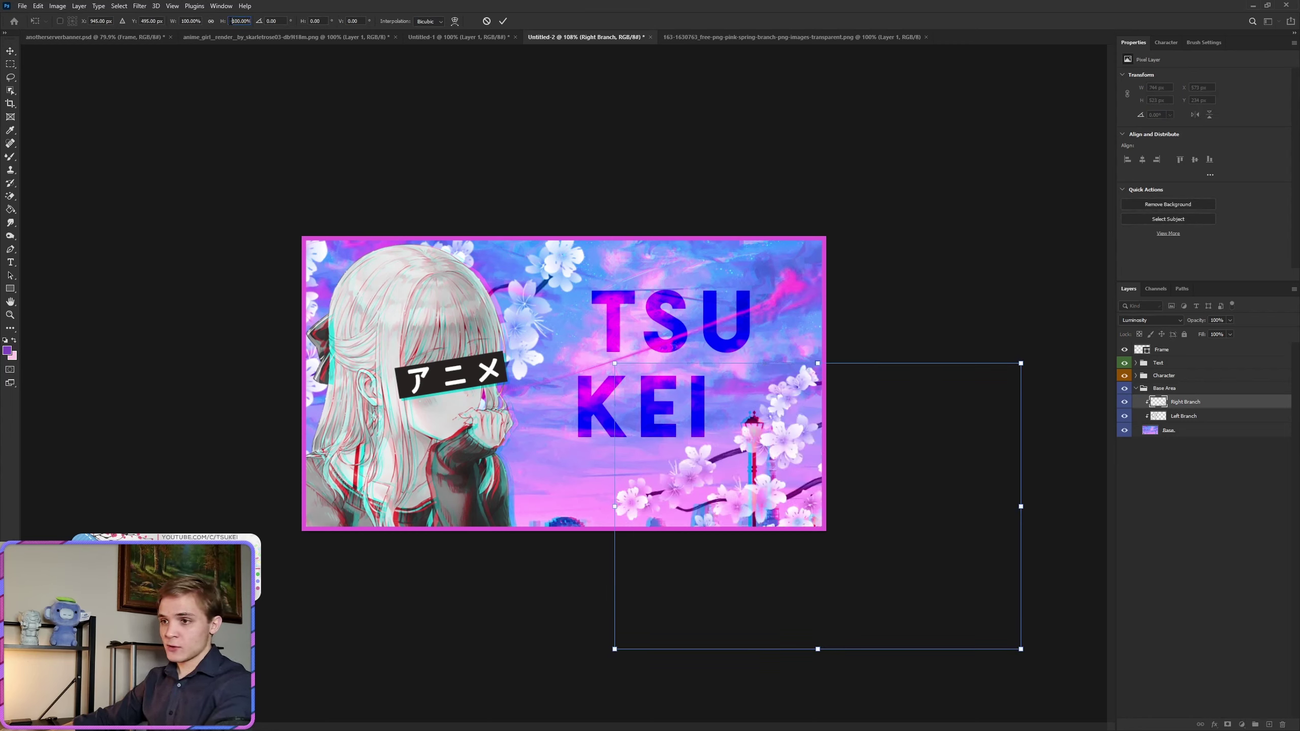
left_click_drag(729, 372, 793, 436)
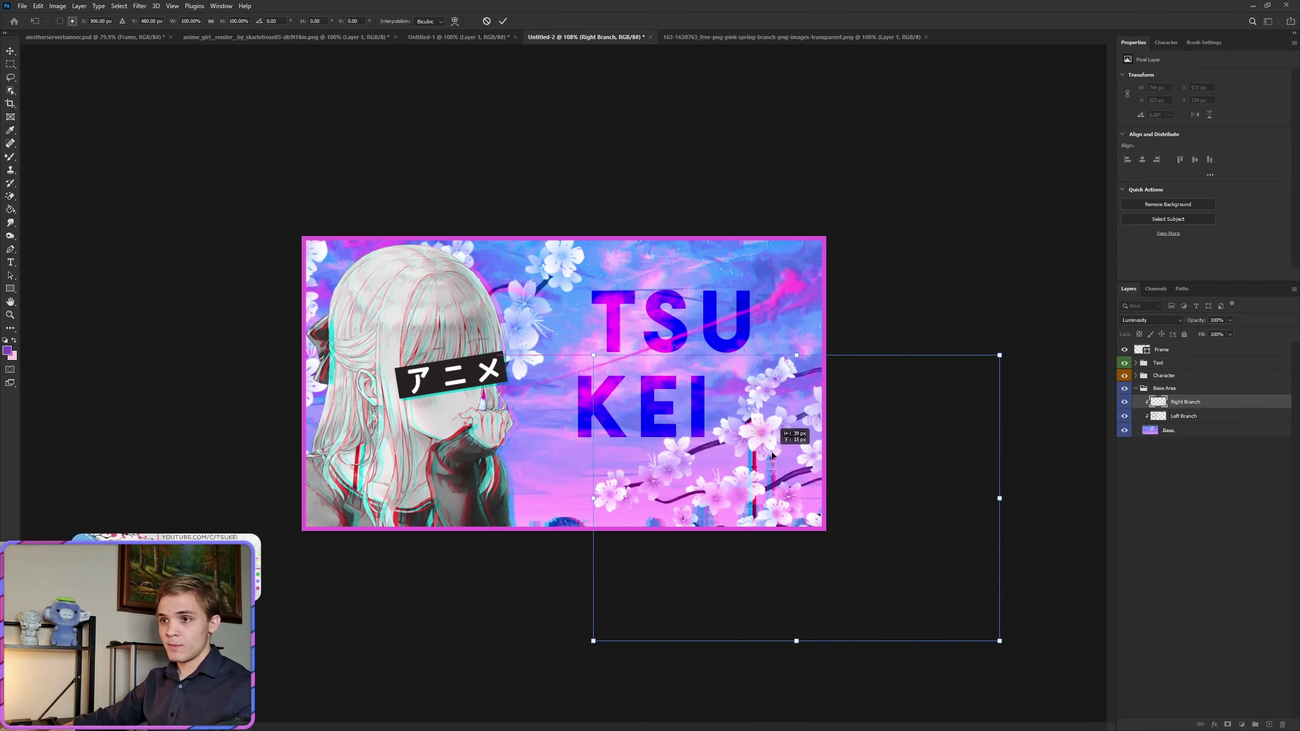
left_click_drag(914, 288, 976, 351)
left_click_drag(846, 443, 820, 521)
left_click_drag(834, 420, 839, 398)
mouse_move(775, 482)
left_mouse_down()
mouse_move(784, 474)
mouse_move(780, 495)
left_mouse_up()
left_click(487, 22)
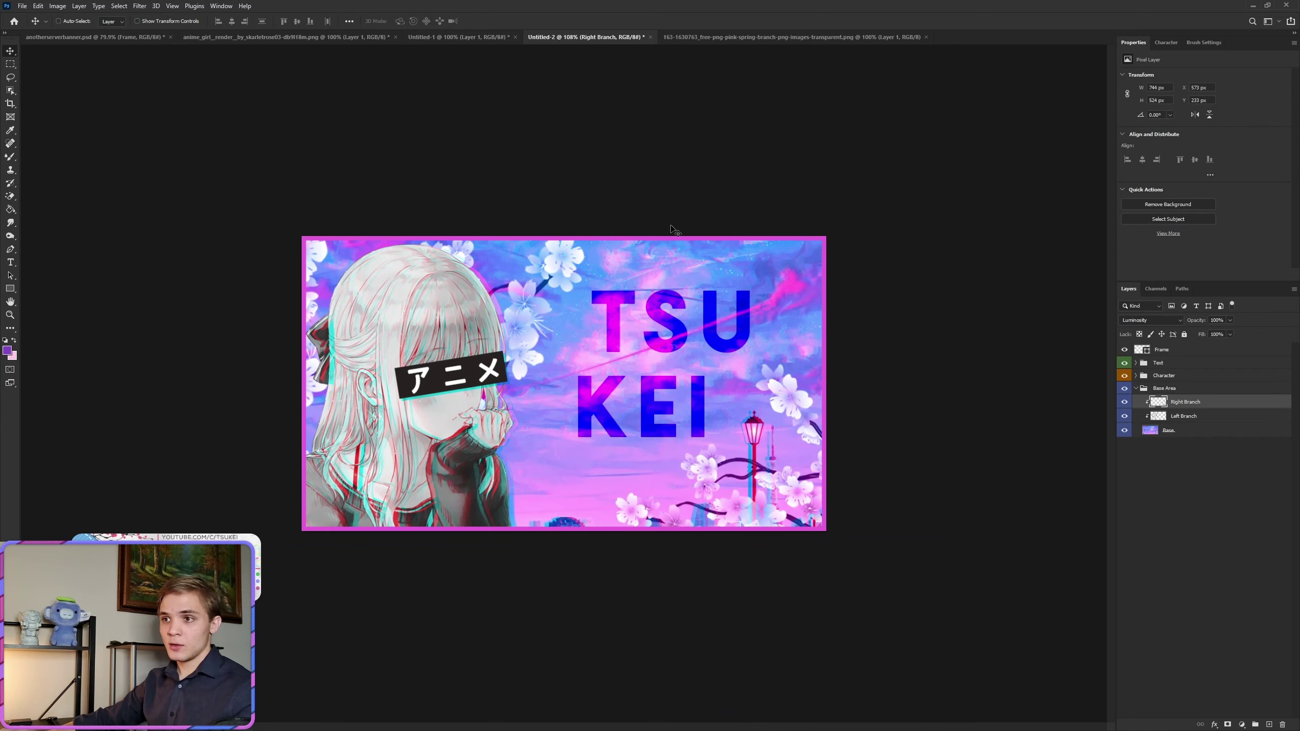
Shrink the Right Branch slightly, tilt it about 6° and settle it in the corner.
left_click_drag(832, 450, 784, 474)
key("ctrl+t")
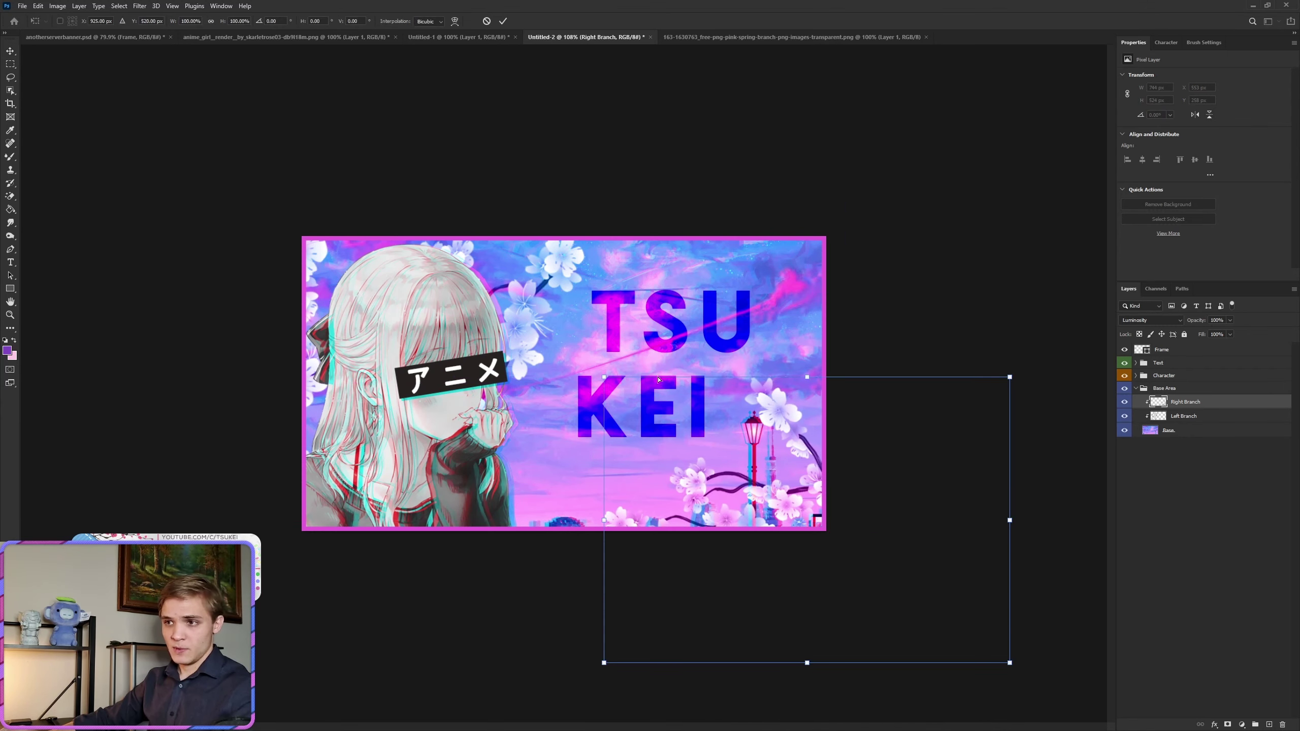
left_click_drag(605, 378, 627, 394)
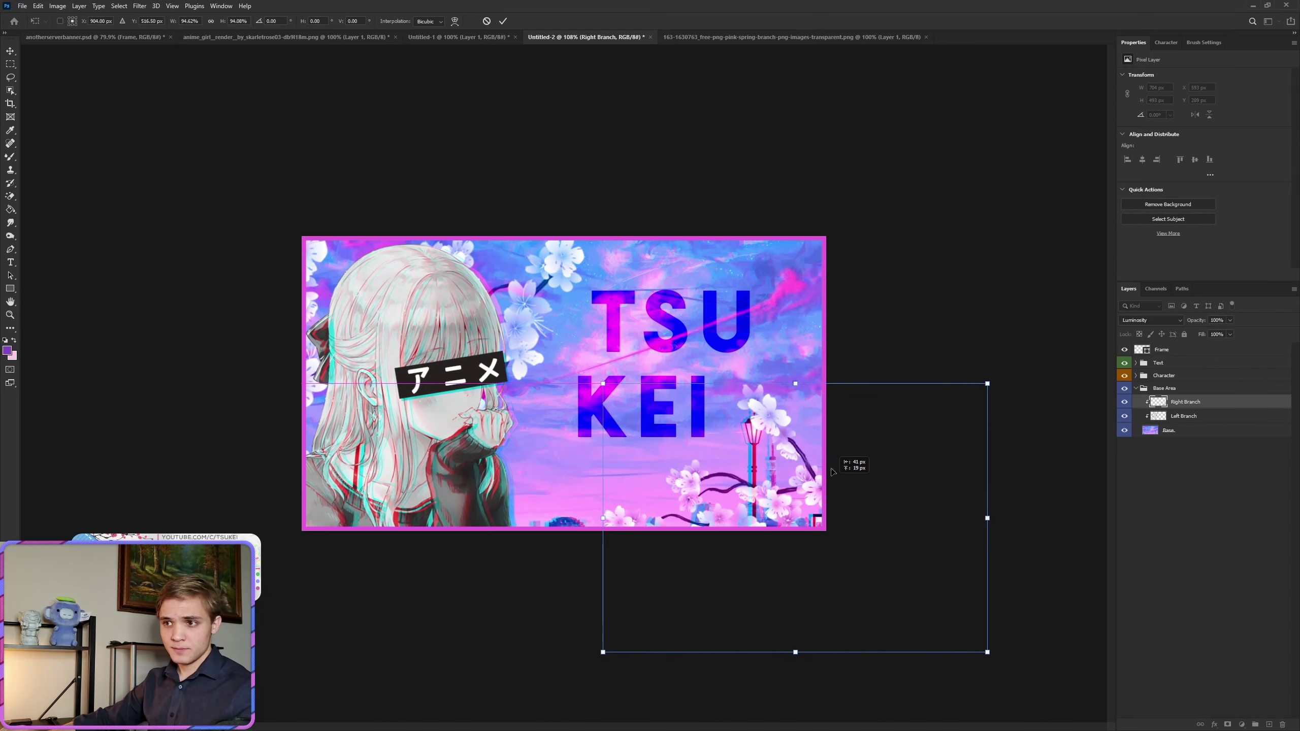
mouse_move(860, 381)
left_mouse_down()
mouse_move(891, 395)
mouse_move(874, 383)
mouse_move(876, 396)
left_mouse_up()
left_click_drag(891, 490, 868, 486)
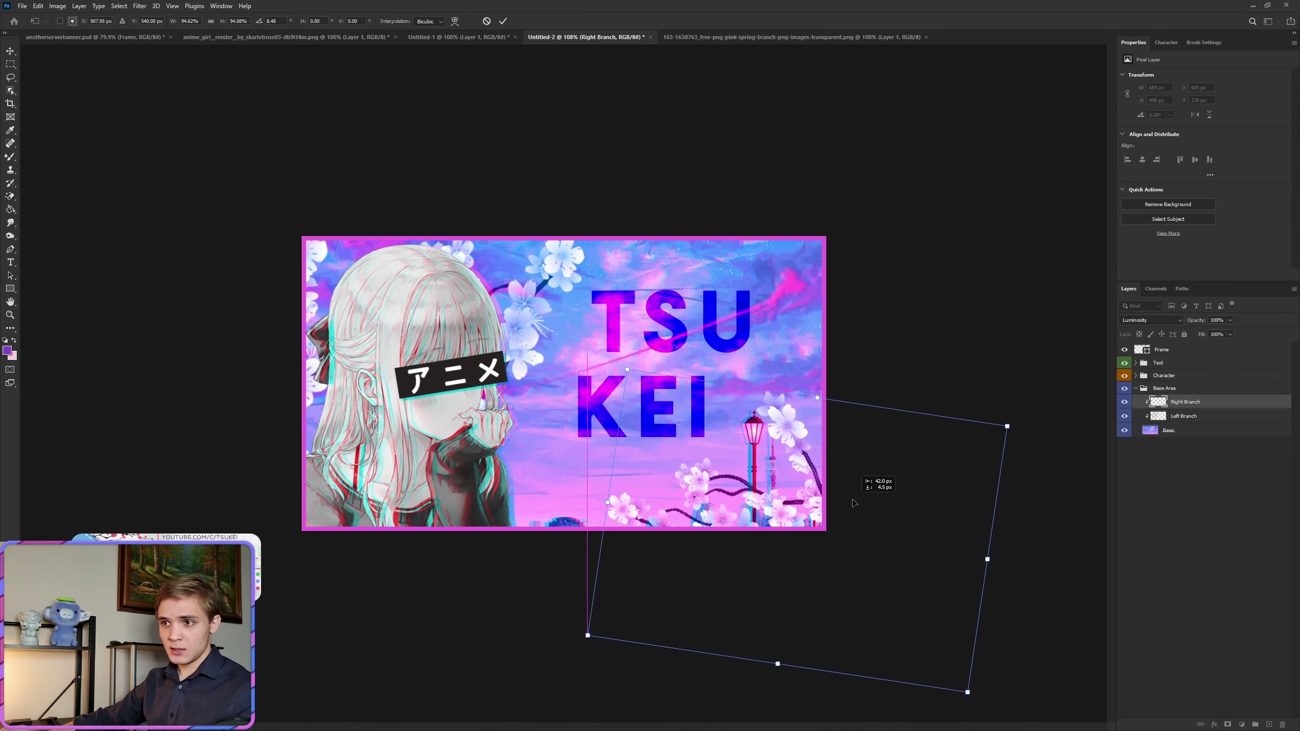
left_click(509, 21)
scroll(747, 587, "up", 3)
scroll(747, 586, "down", 1)
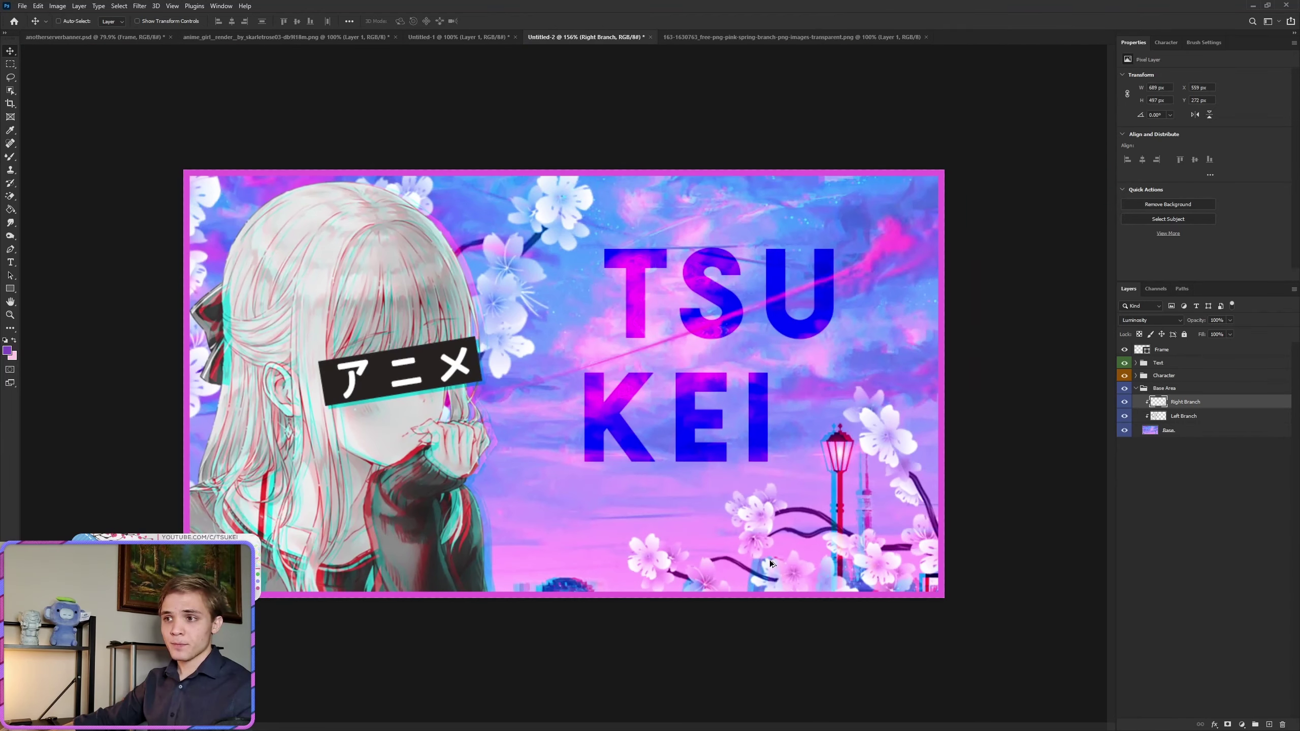
scroll(771, 563, "down", 2)
scroll(546, 415, "up", 2)
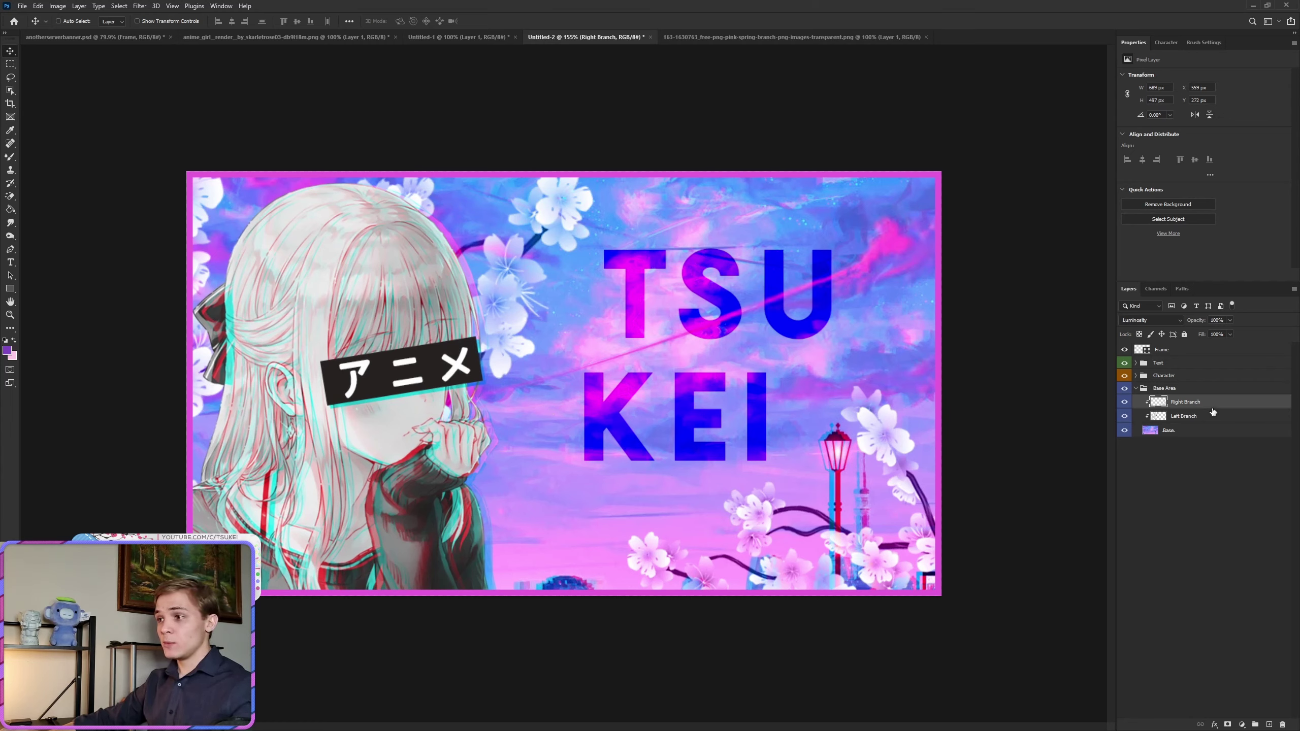
Try shifting the Character group to the right, then undo the move.
left_click(1135, 388)
left_click(1172, 375)
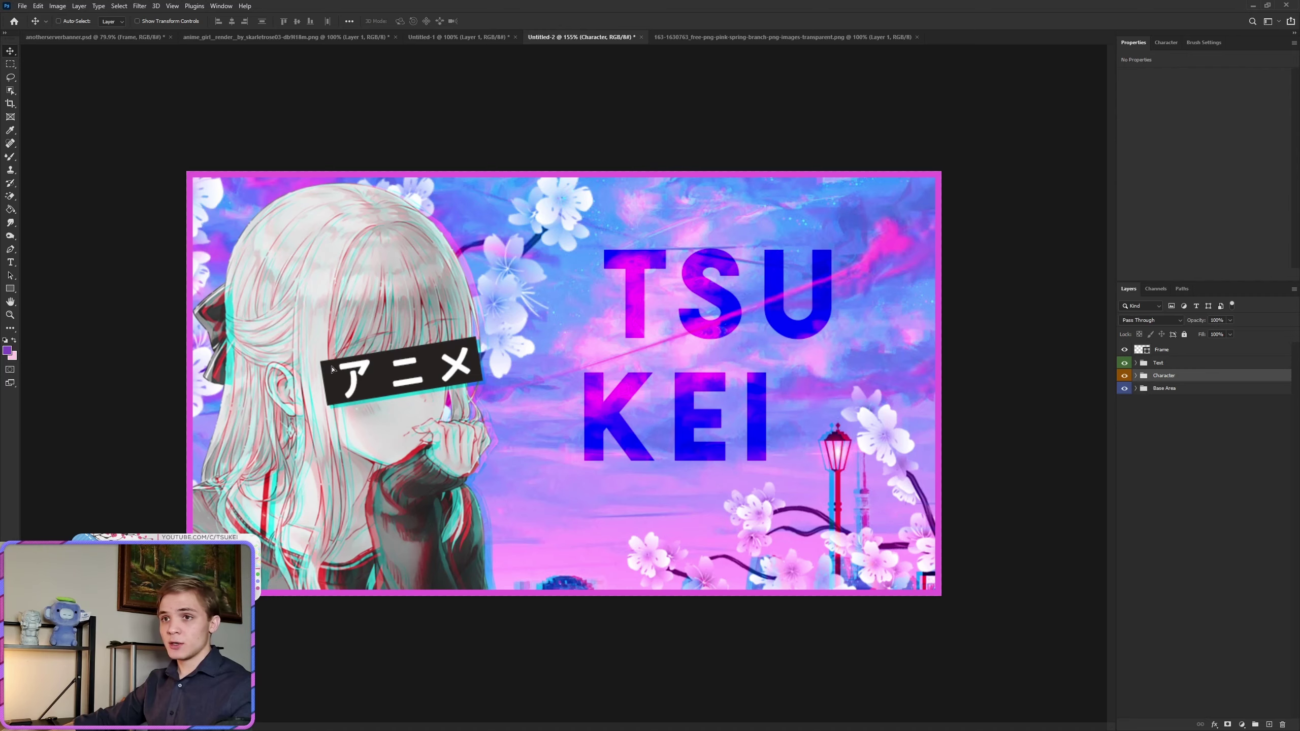
left_click_drag(331, 370, 573, 426)
key("ctrl+z")
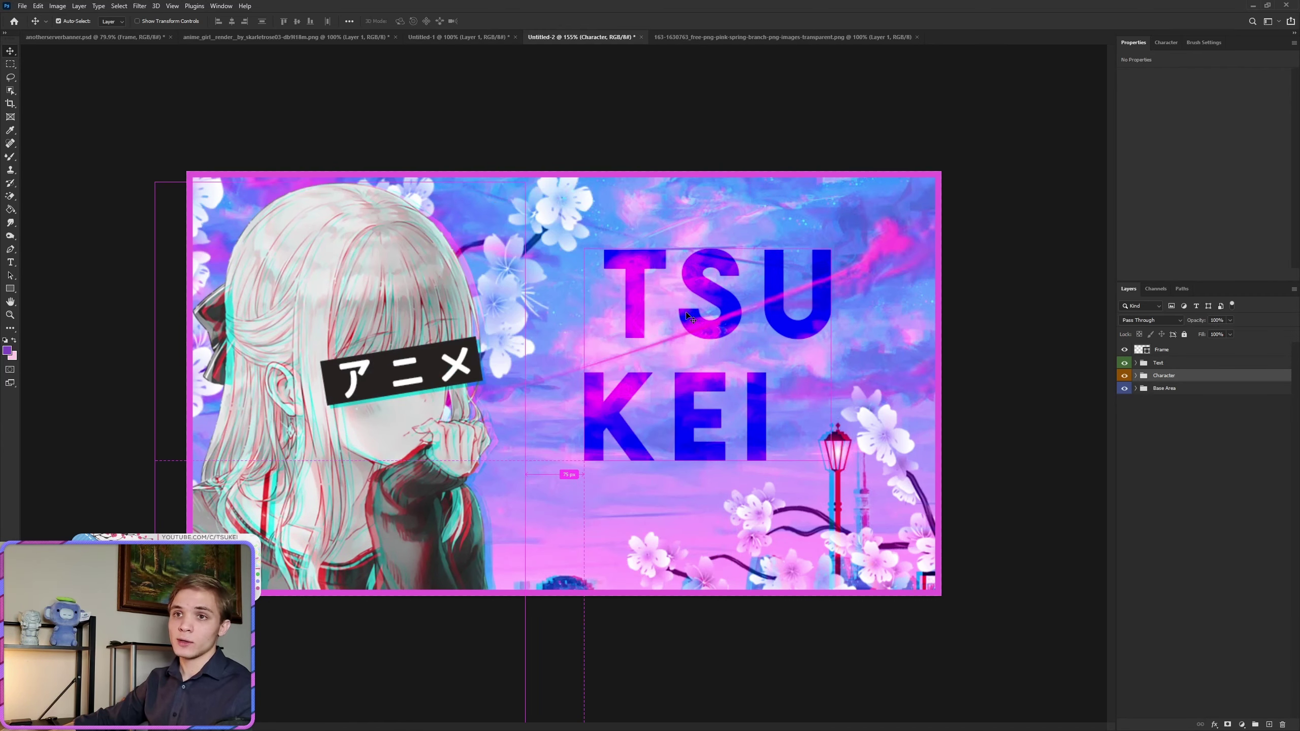
scroll(568, 387, "down", 3)
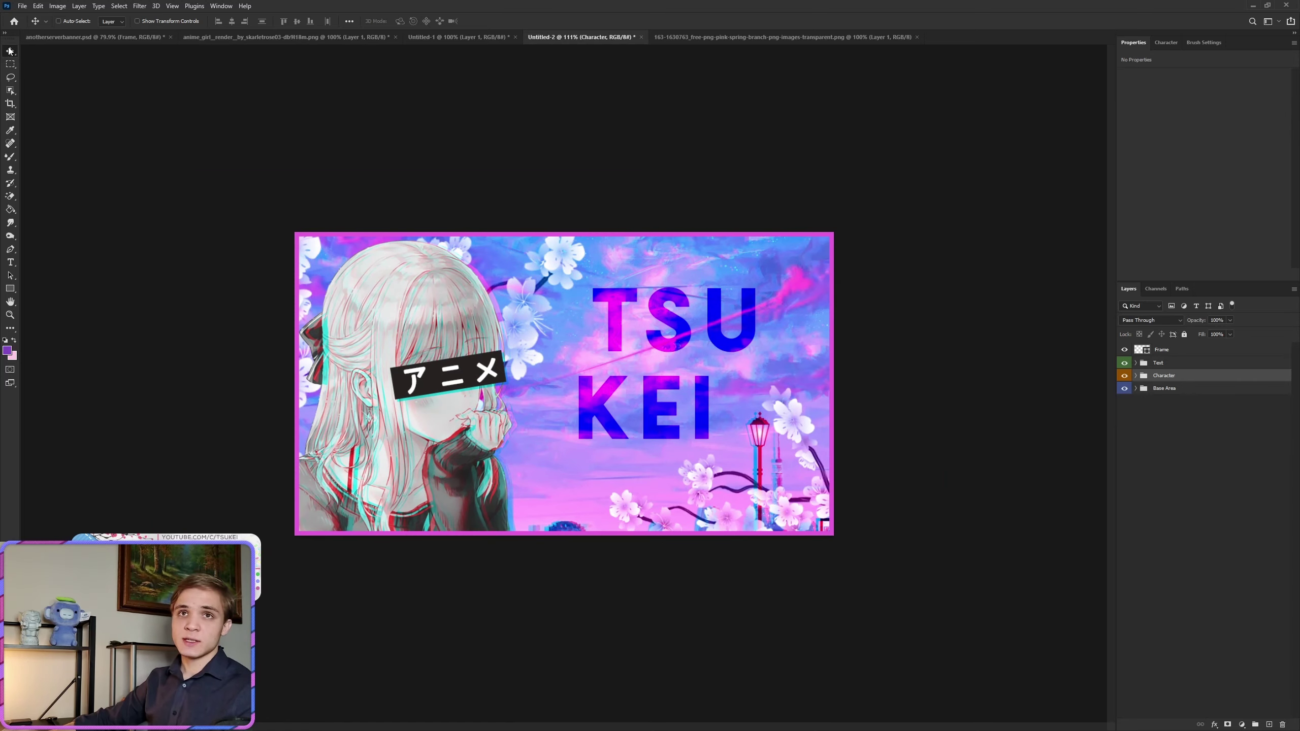
left_click(24, 5)
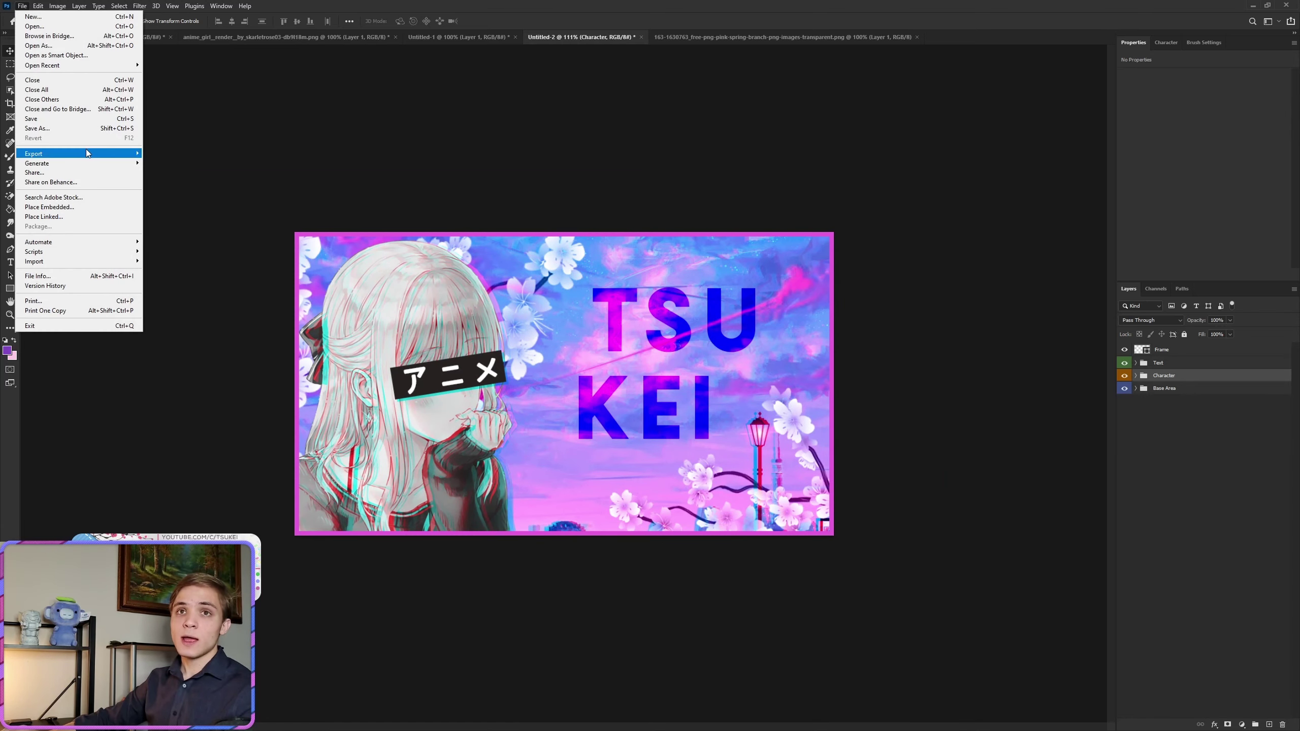
mouse_move(85, 153)
left_click(227, 193)
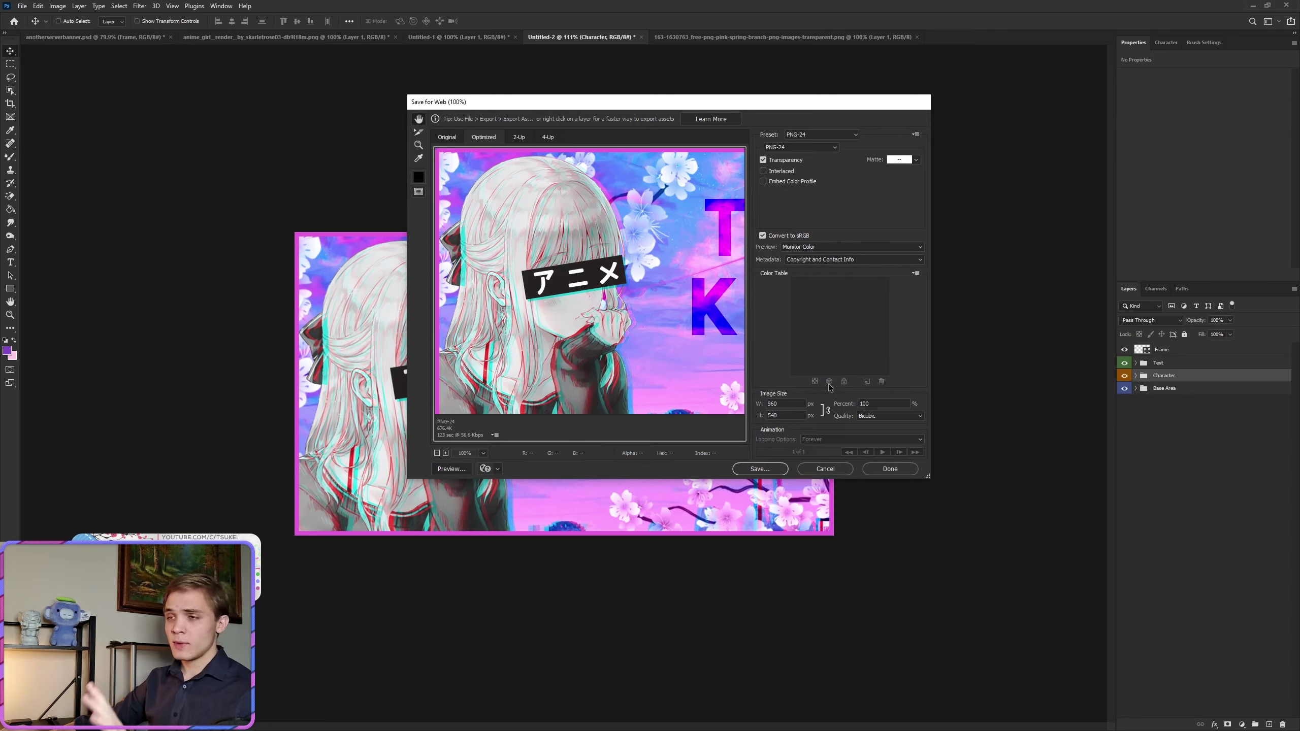
left_click(816, 473)
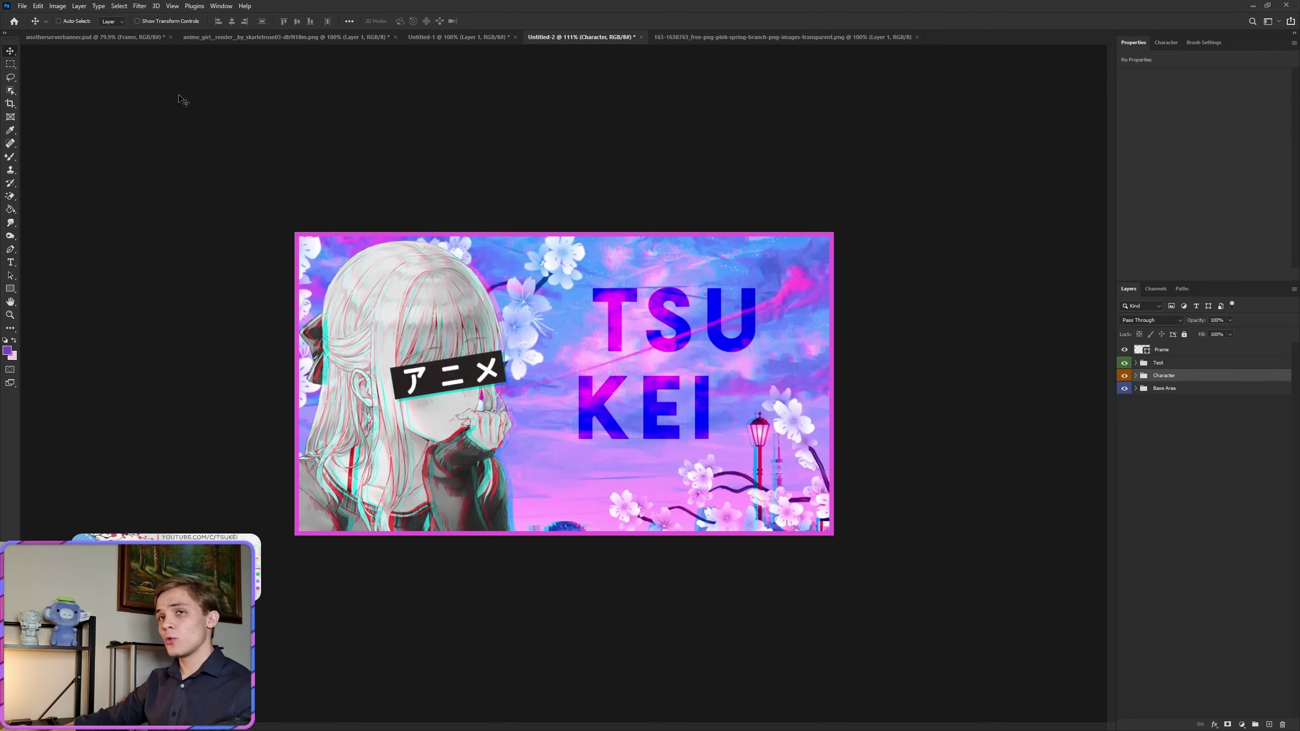
left_click(21, 5)
left_click(328, 100)
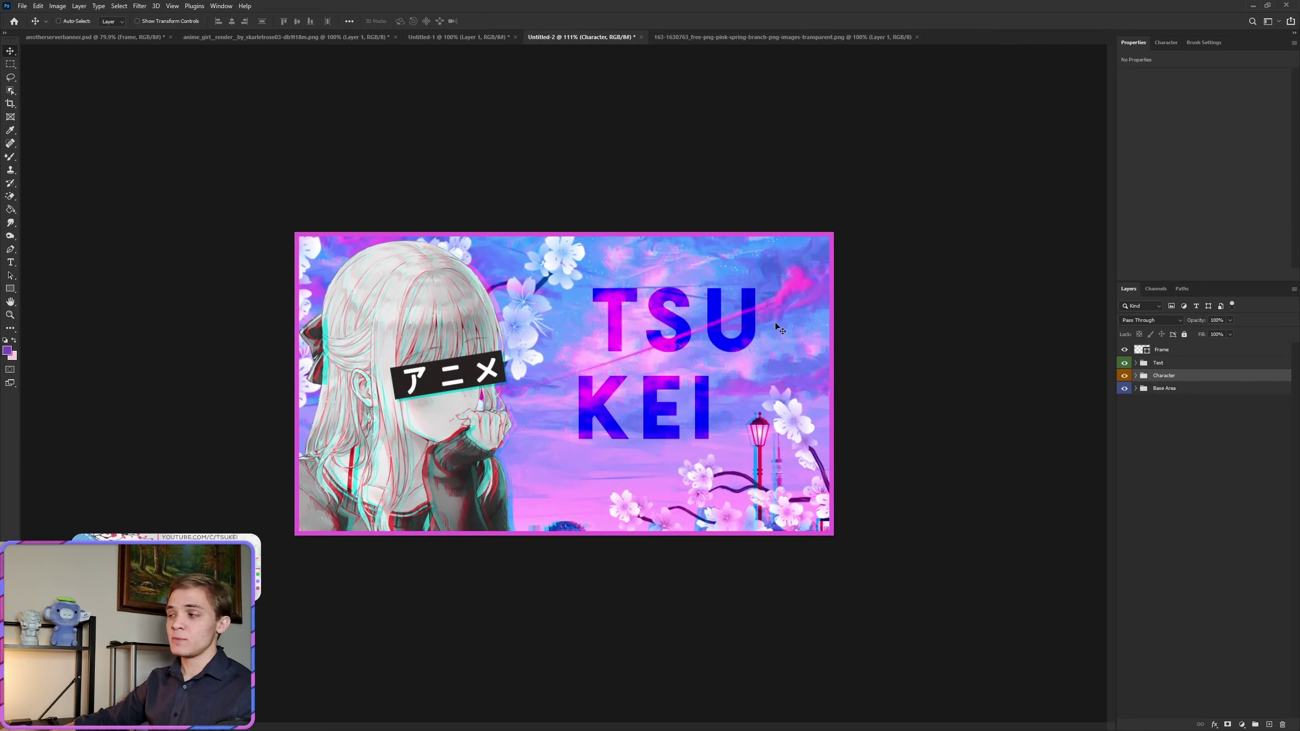